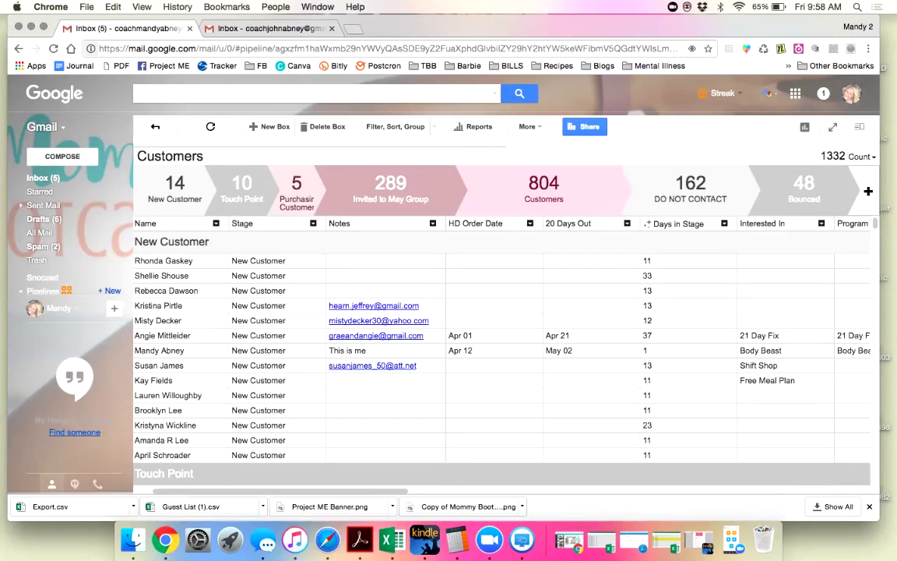
# Step: Expand the pipelines list, open the Power To-Do pipeline and go to its Soon stage
pyautogui.moveTo(55, 320)
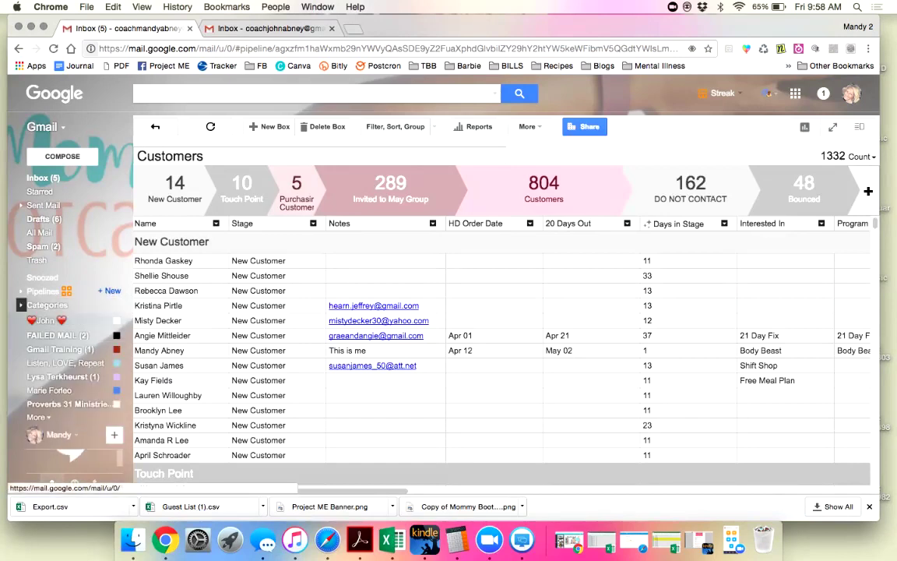
pyautogui.click(21, 291)
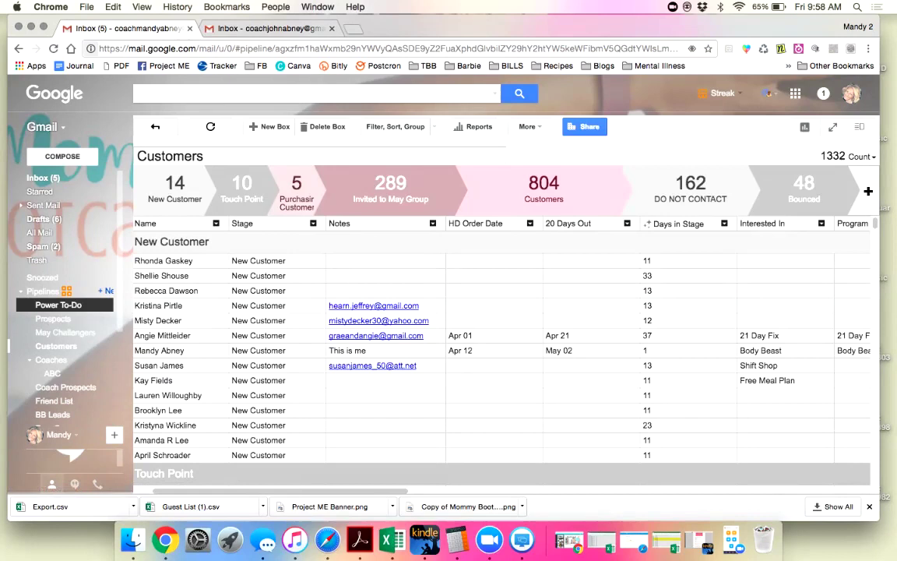
pyautogui.click(58, 305)
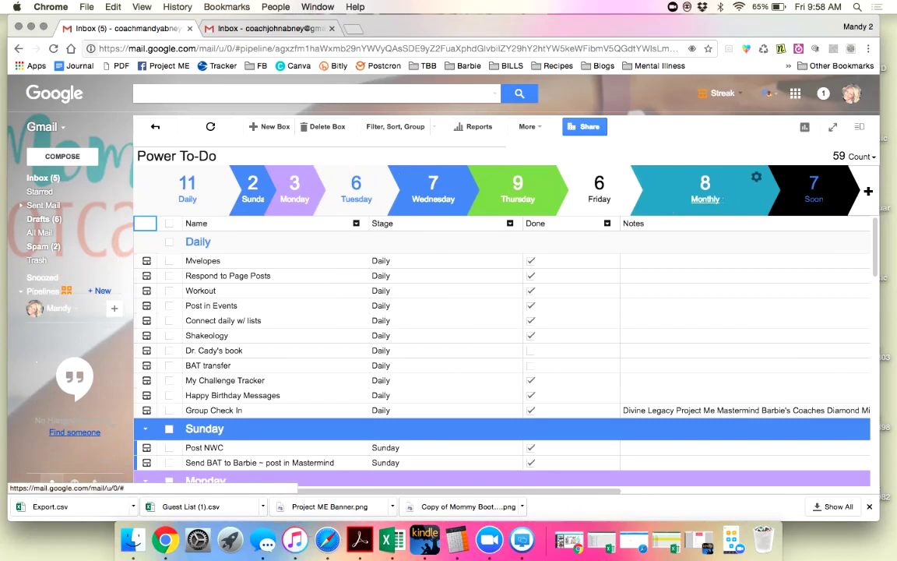
pyautogui.click(787, 190)
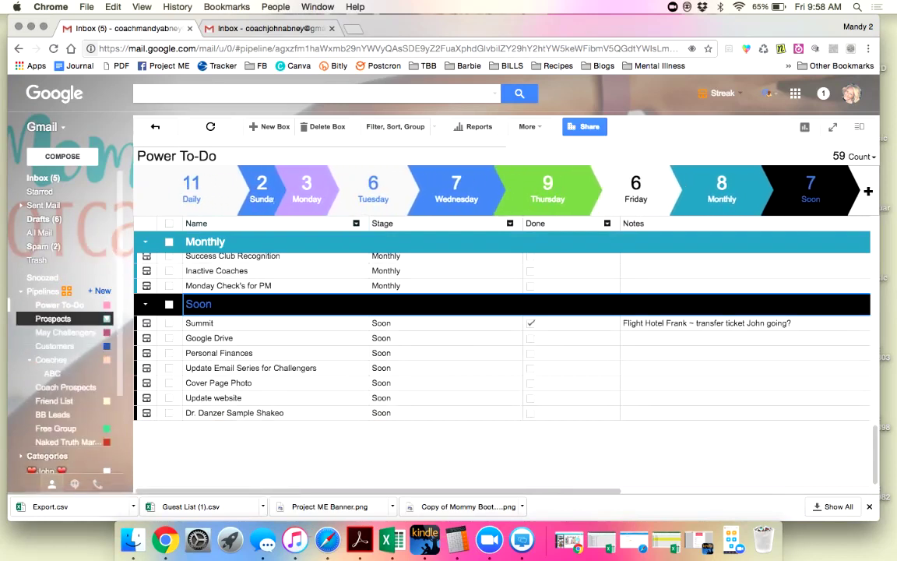
# Step: Browse the Prospects, May Challengers, Customers and Coaches pipelines one after another
pyautogui.click(61, 318)
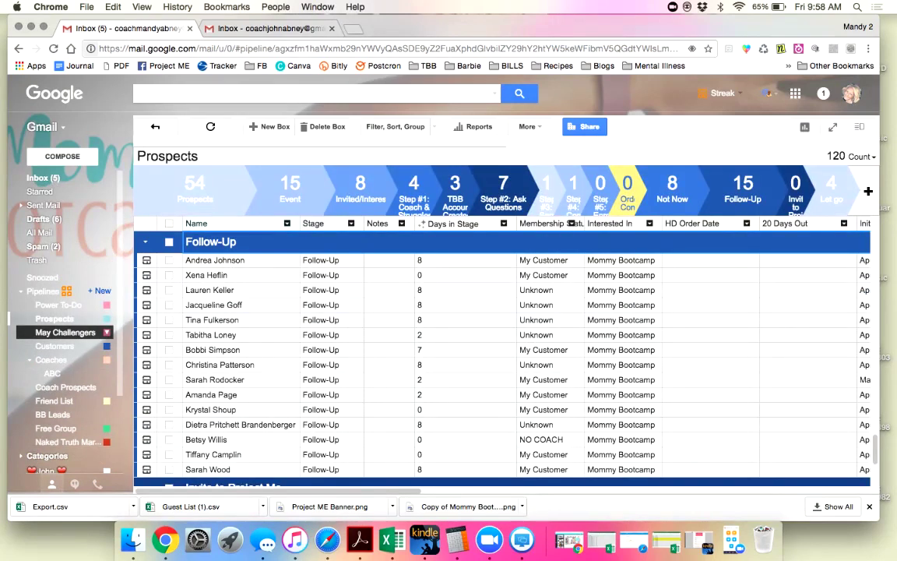
pyautogui.click(65, 332)
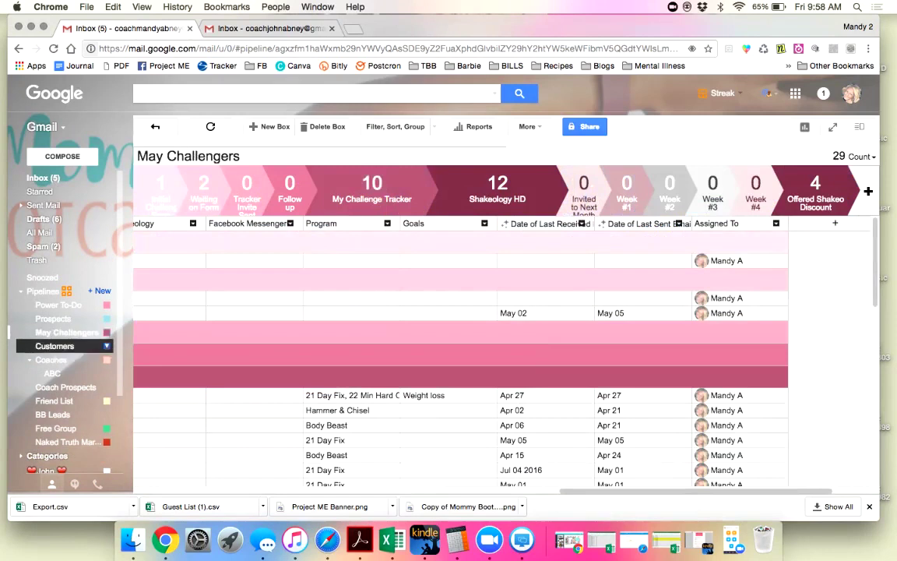
pyautogui.click(54, 346)
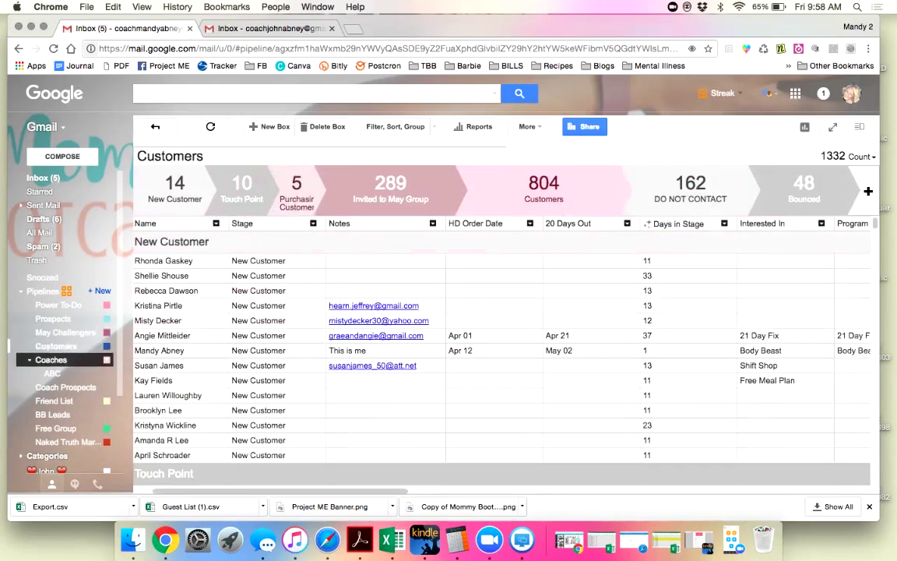
pyautogui.click(50, 359)
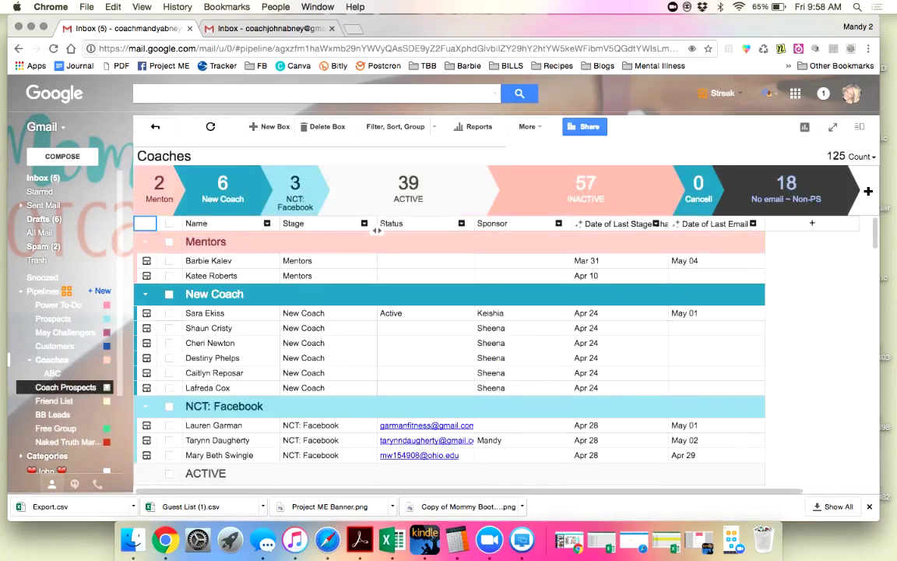
# Step: Browse the Coach Prospects, Friend List, BB Leads, Free Group and Naked Truth Marriage pipelines in turn
pyautogui.click(66, 387)
pyautogui.click(54, 400)
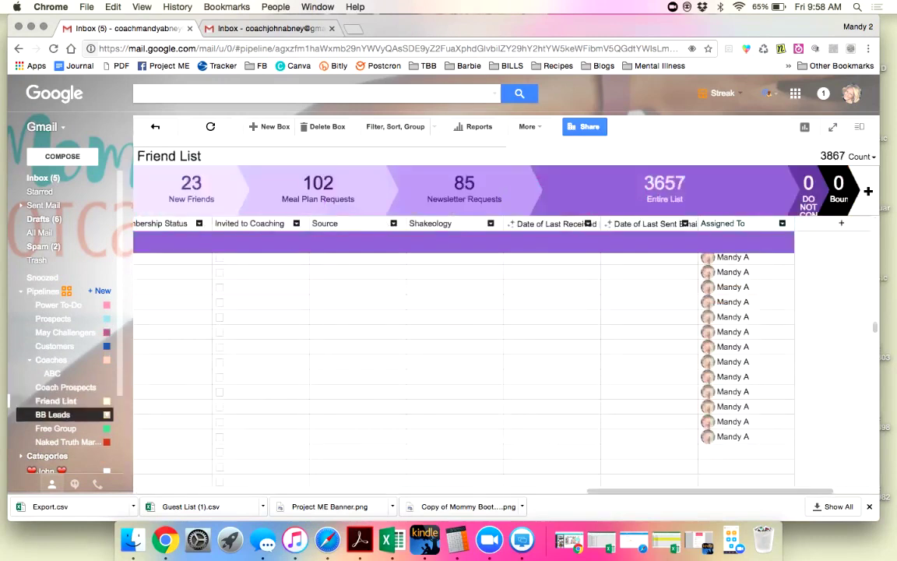
pyautogui.click(52, 415)
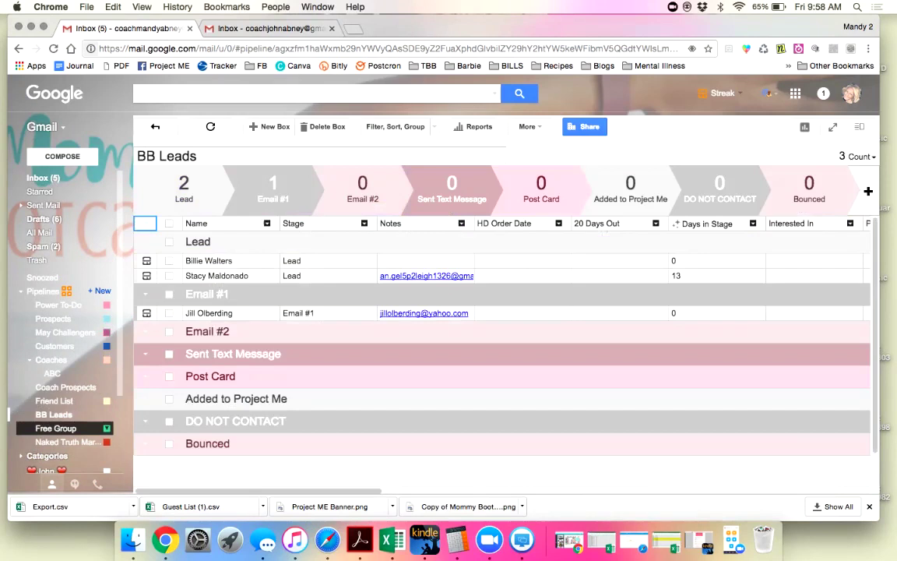
pyautogui.click(56, 429)
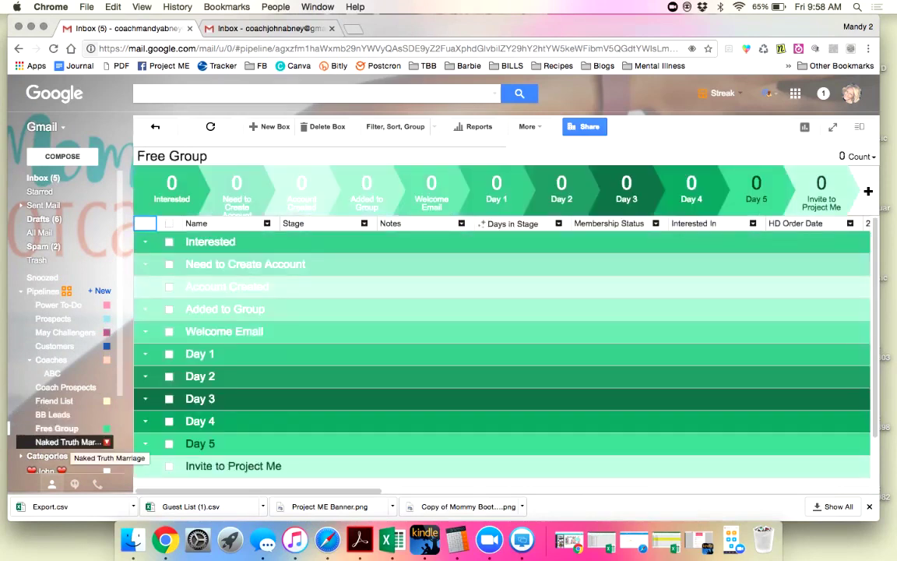
pyautogui.click(69, 442)
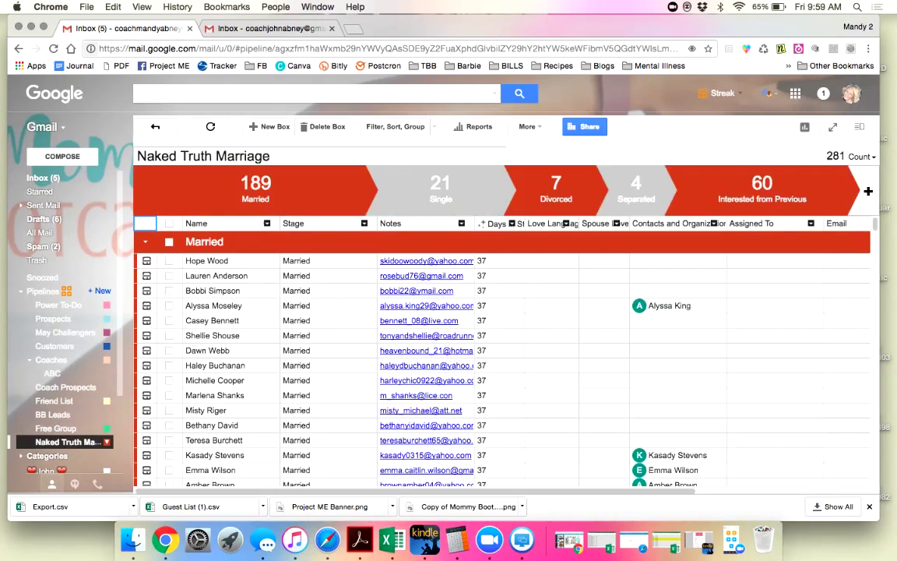
# Step: Revisit the Power To-Do and Coaches pipelines, ending on the Customers pipeline
pyautogui.click(59, 304)
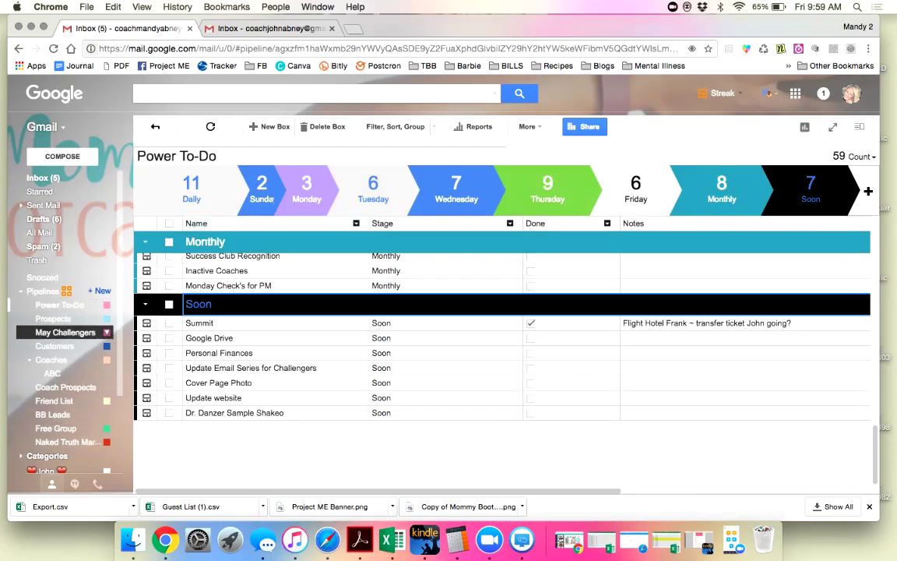
pyautogui.moveTo(62, 358)
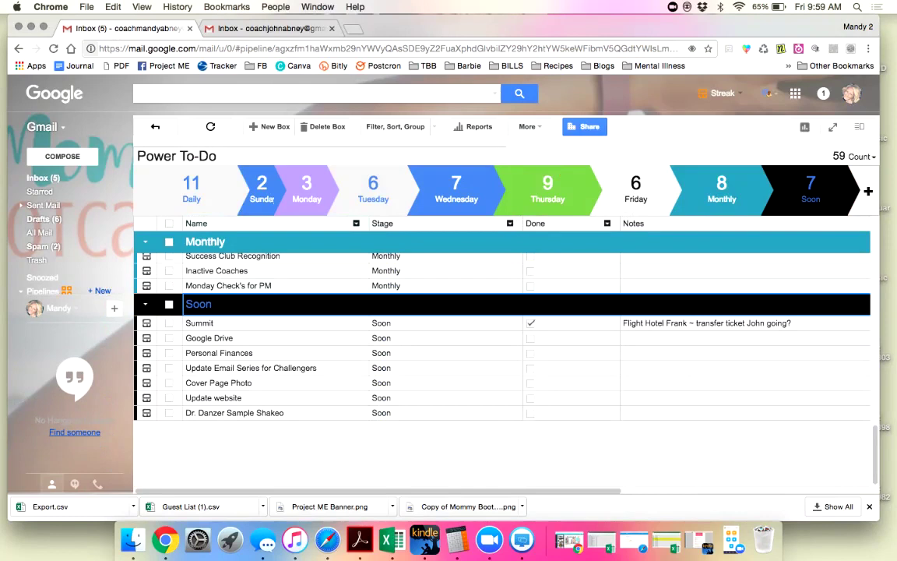
pyautogui.moveTo(66, 333)
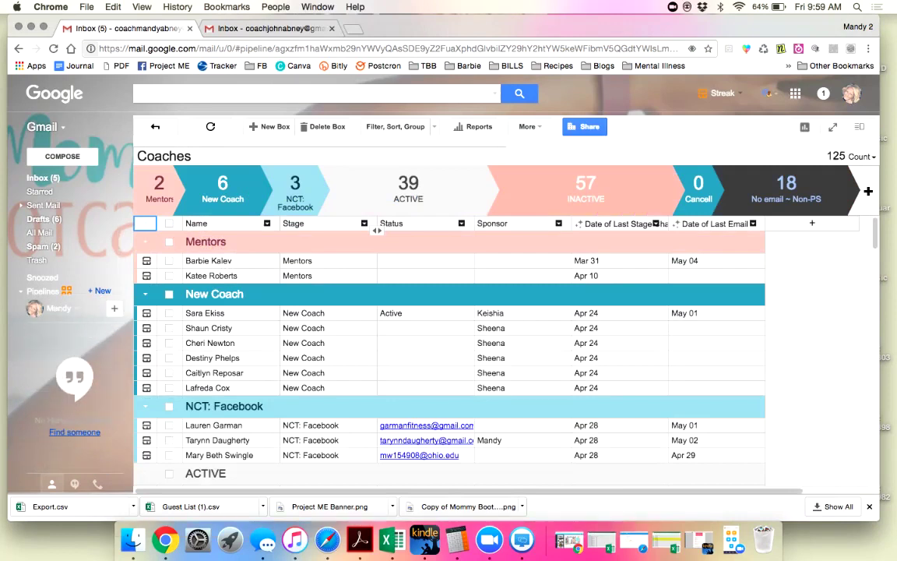
pyautogui.click(37, 260)
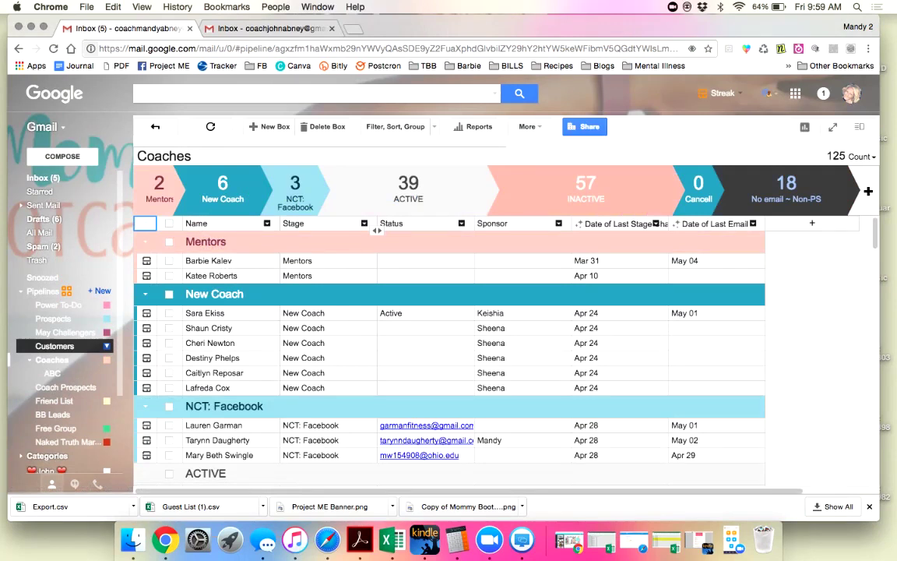
pyautogui.click(55, 346)
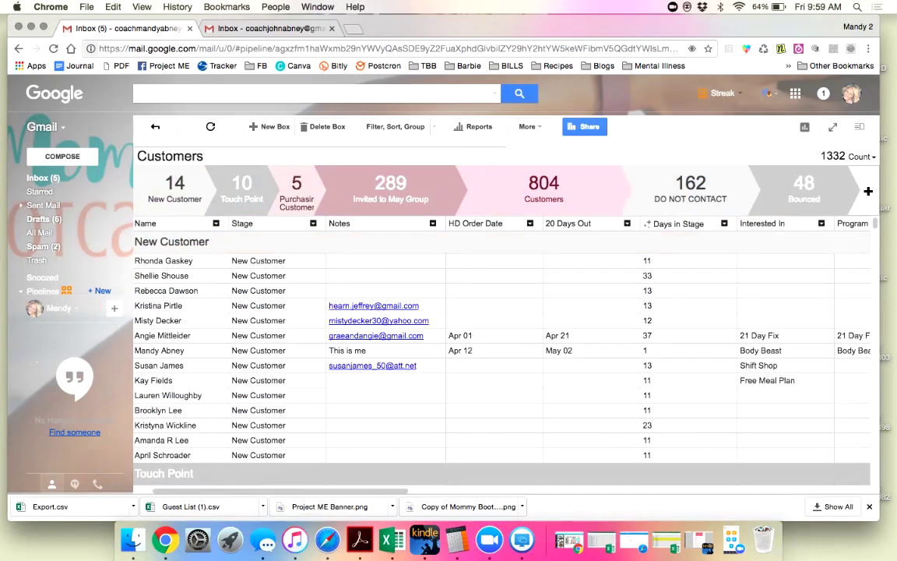
# Step: Review the Name, Stage, Notes and HD Order Date column headings of the Customers pipeline
pyautogui.hscroll(-1, 214, 224)
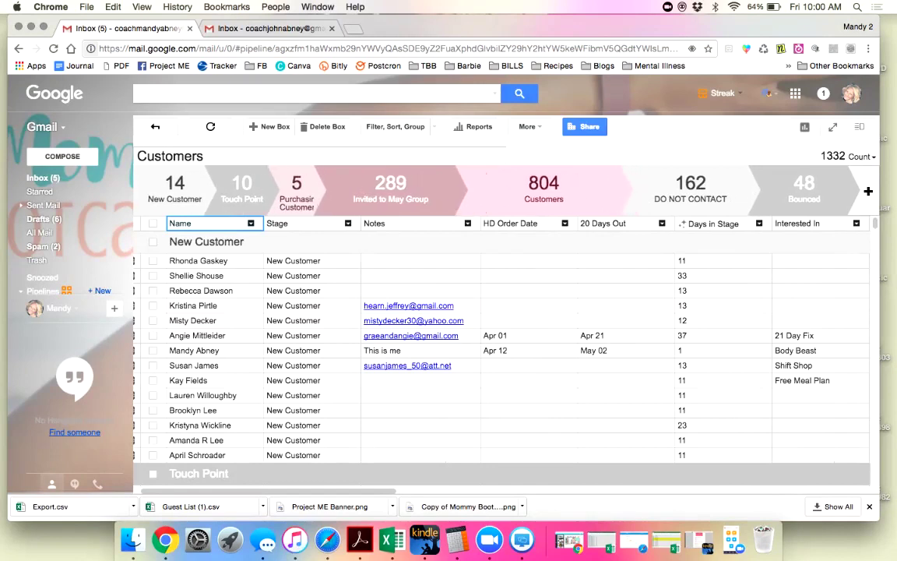
pyautogui.click(300, 224)
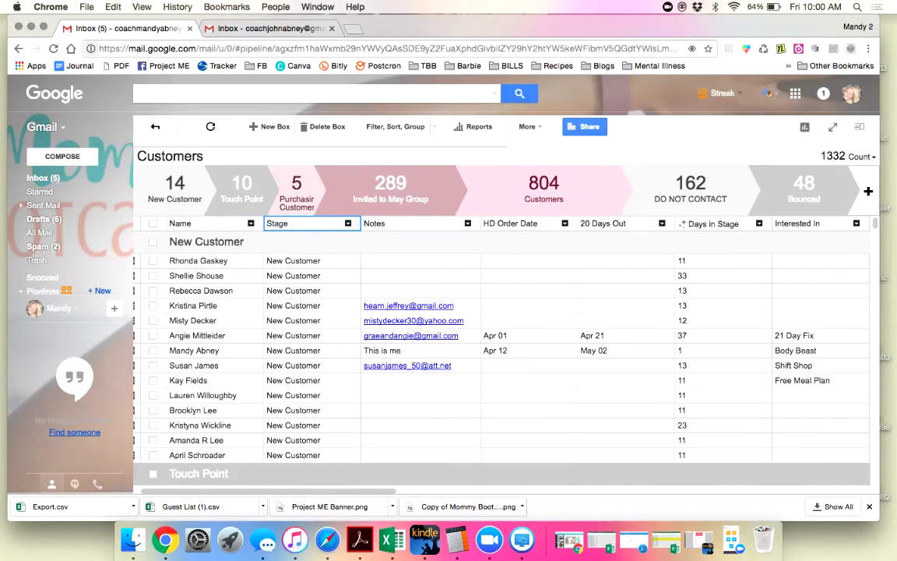
pyautogui.click(405, 223)
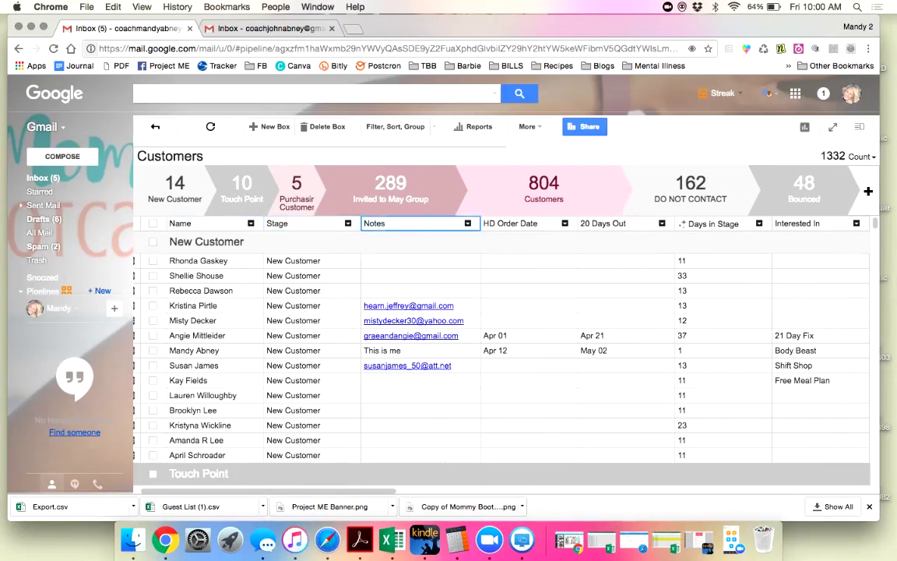
pyautogui.click(516, 224)
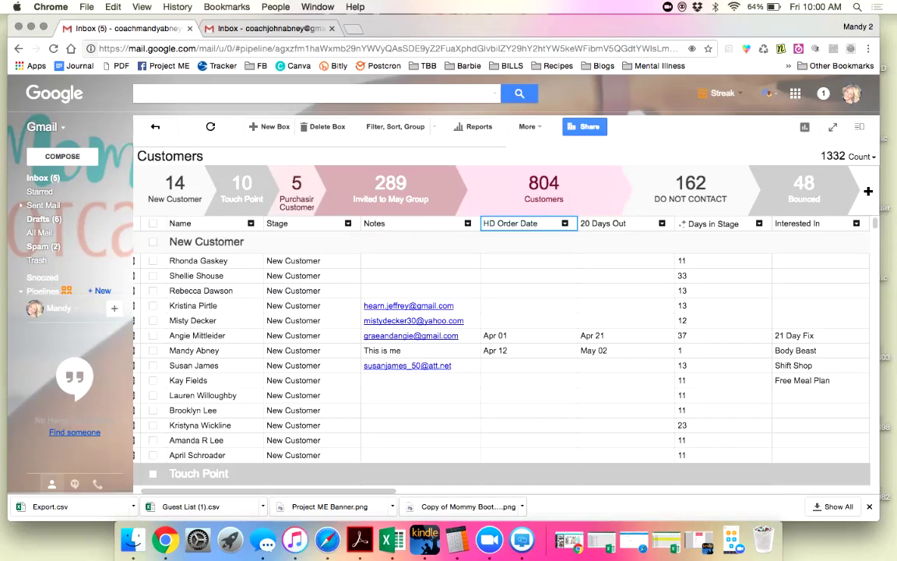
# Step: Compare the customers' HD Order Date and 20 Days Out entries, and inspect the Days in Stage column
pyautogui.click(528, 350)
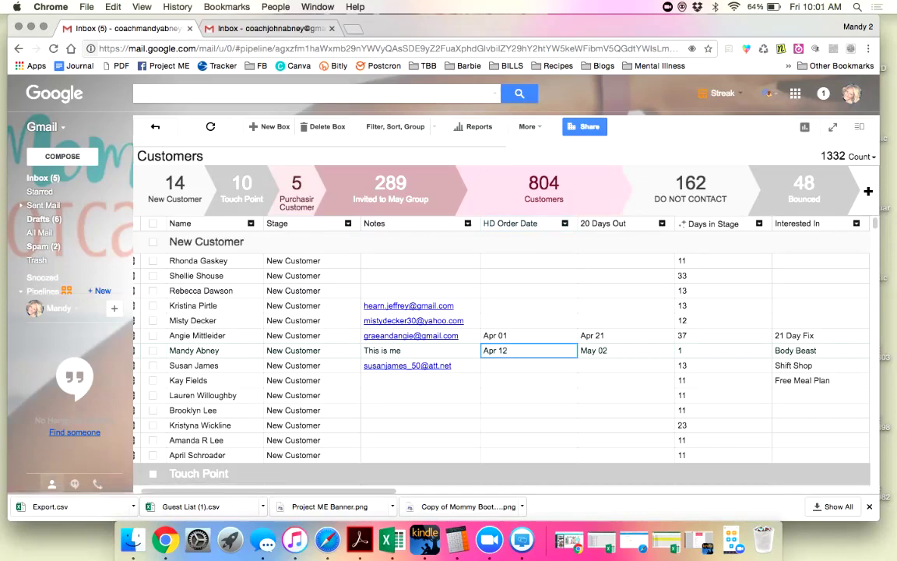
pyautogui.click(529, 336)
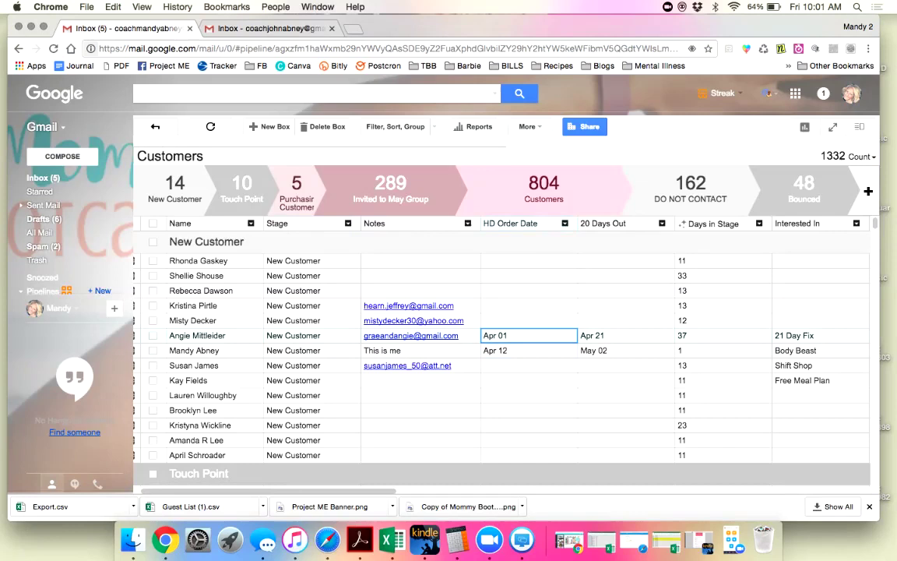
pyautogui.click(626, 335)
pyautogui.click(529, 335)
pyautogui.click(619, 223)
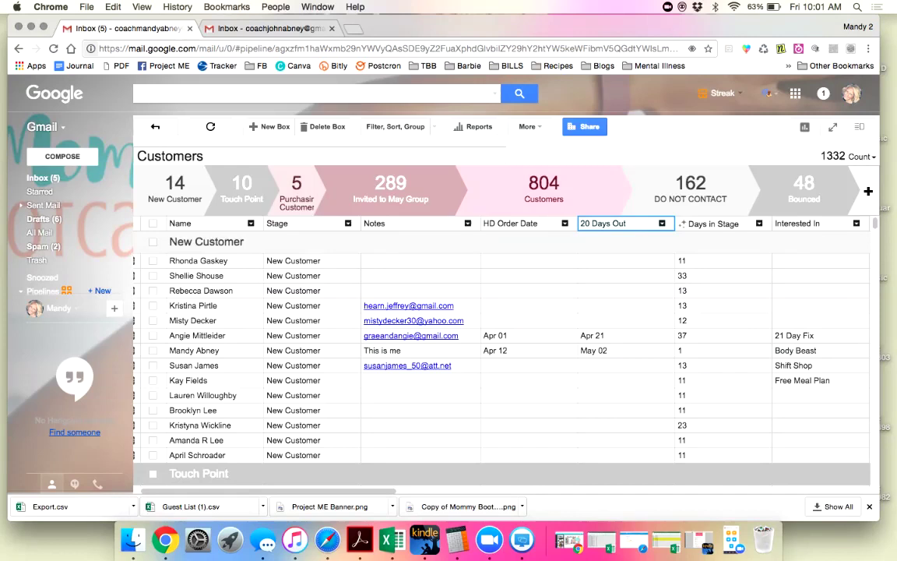
pyautogui.click(715, 224)
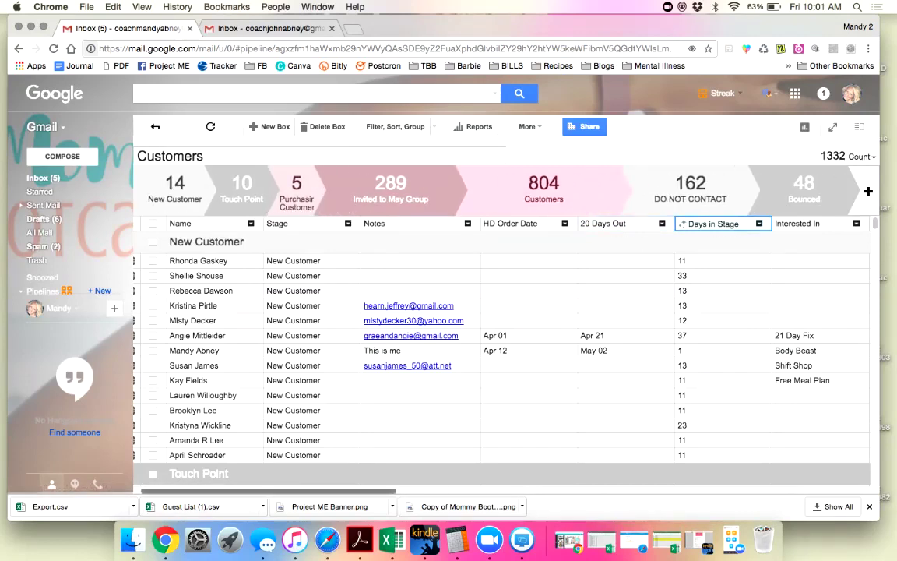
# Step: Inspect the Interested In column, selecting the Shift Shop and Free Meal Plan entries
pyautogui.hscroll(8, 503, 350)
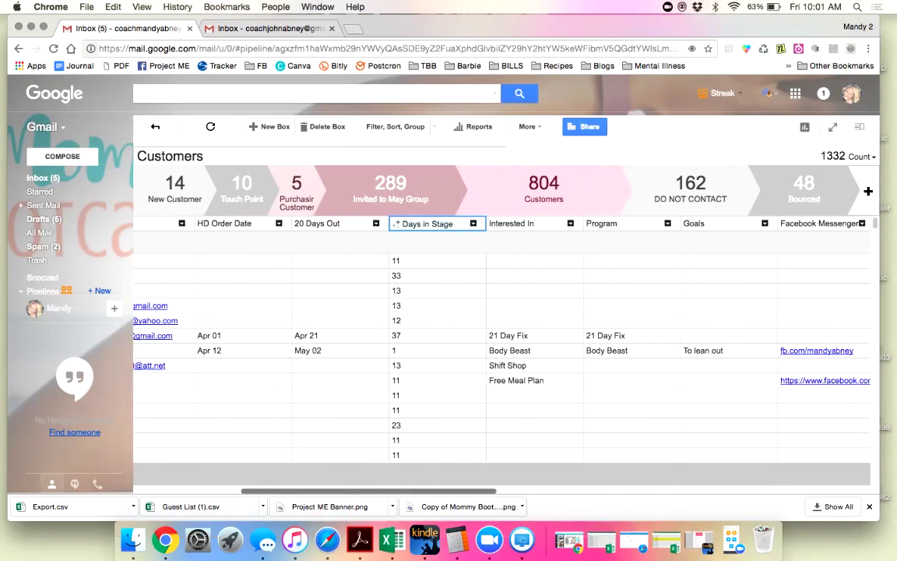
pyautogui.hscroll(1, 503, 350)
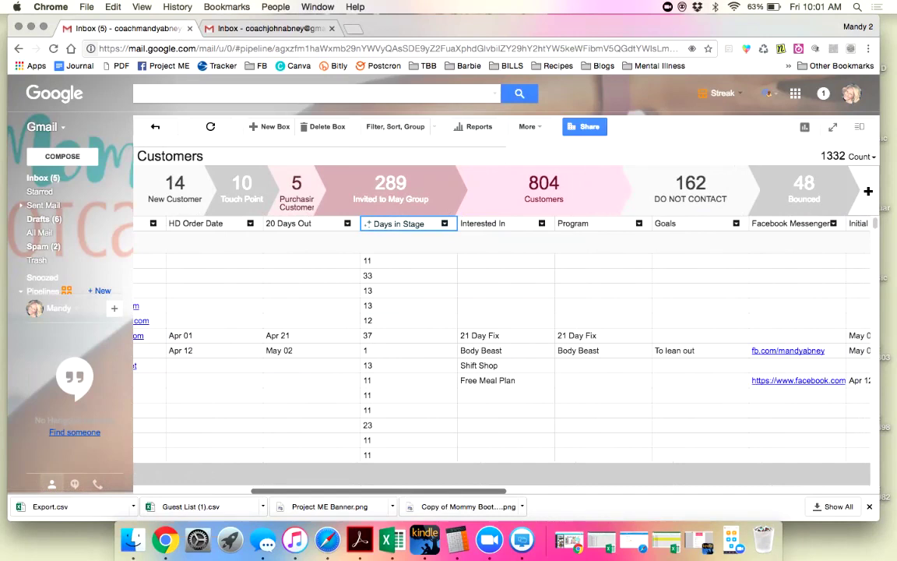
pyautogui.click(506, 365)
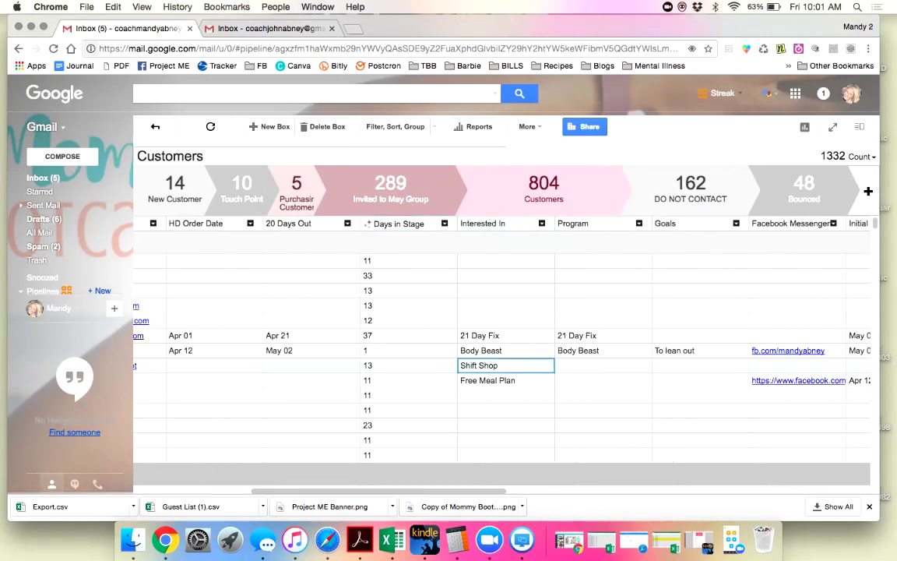
pyautogui.click(506, 381)
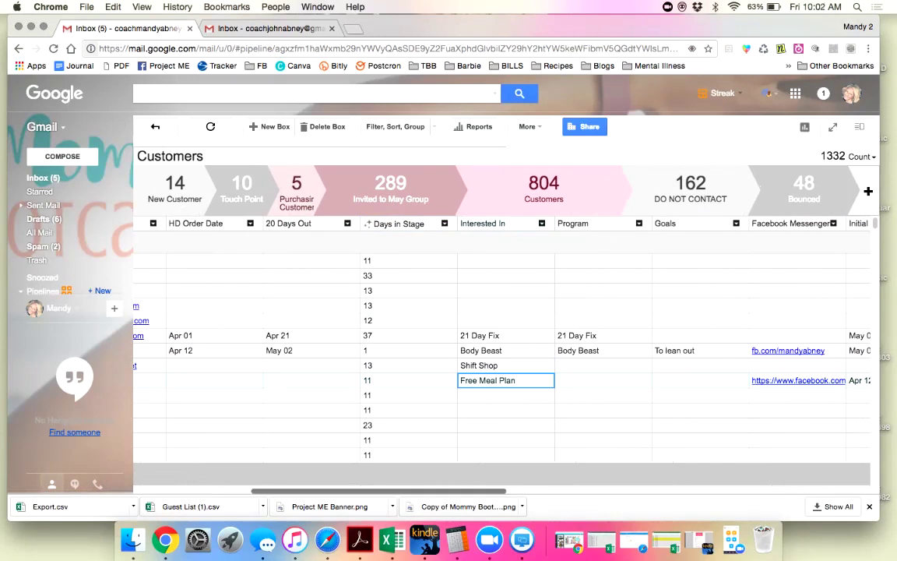
# Step: Examine the remaining Customers columns, from Program, Goals and Facebook Messenger through follow-ups, Membership Status and Shakeology to the last-email dates
pyautogui.hscroll(5, 503, 350)
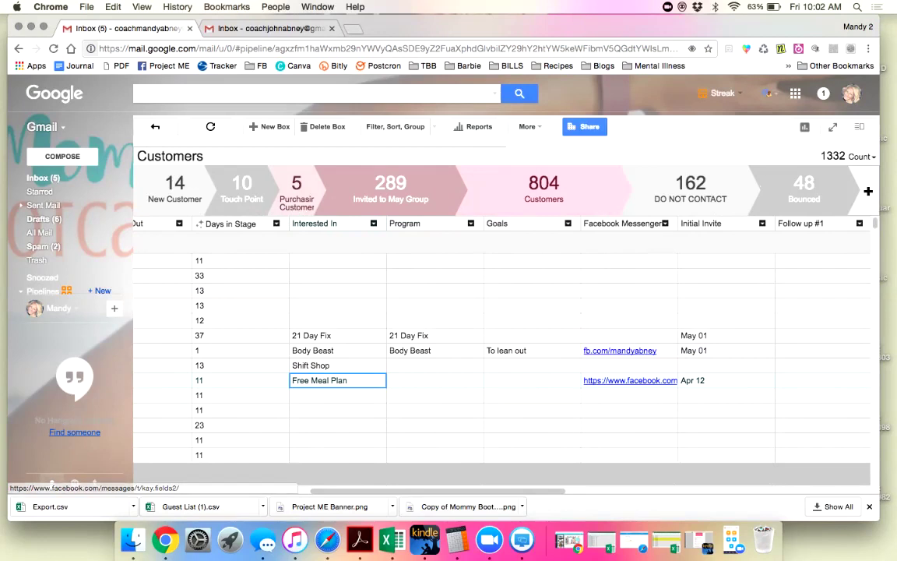
pyautogui.scroll(-3, 502, 358)
pyautogui.scroll(3, 502, 359)
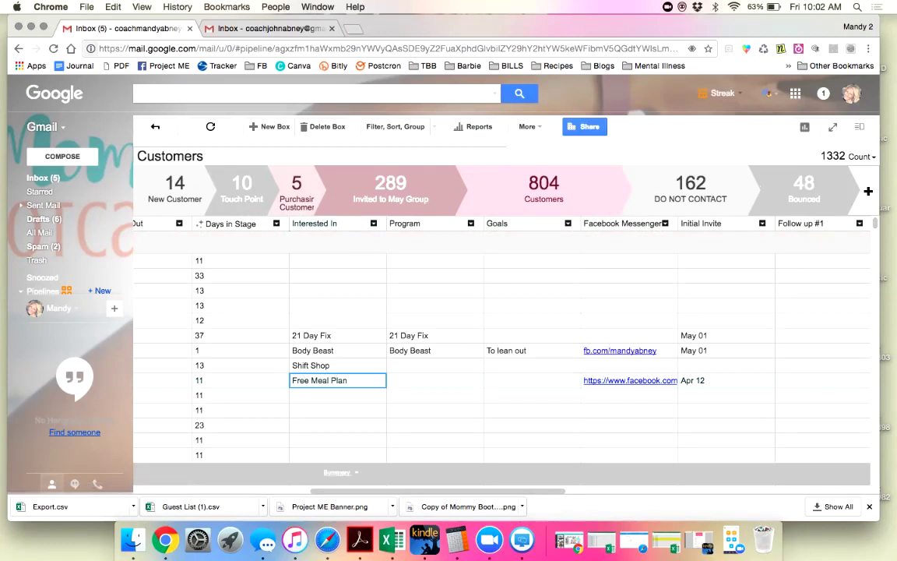
pyautogui.hscroll(1, 502, 358)
pyautogui.hscroll(10, 502, 358)
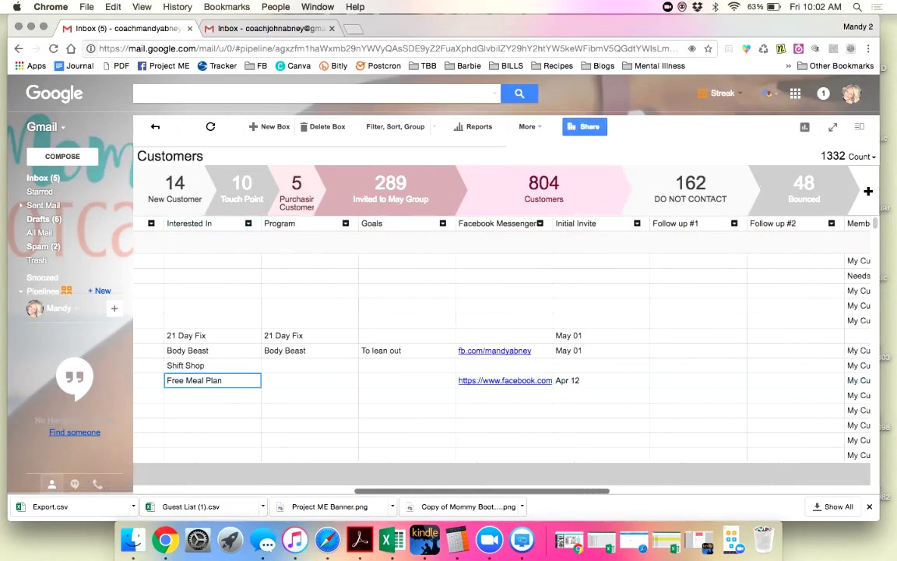
pyautogui.hscroll(3, 502, 343)
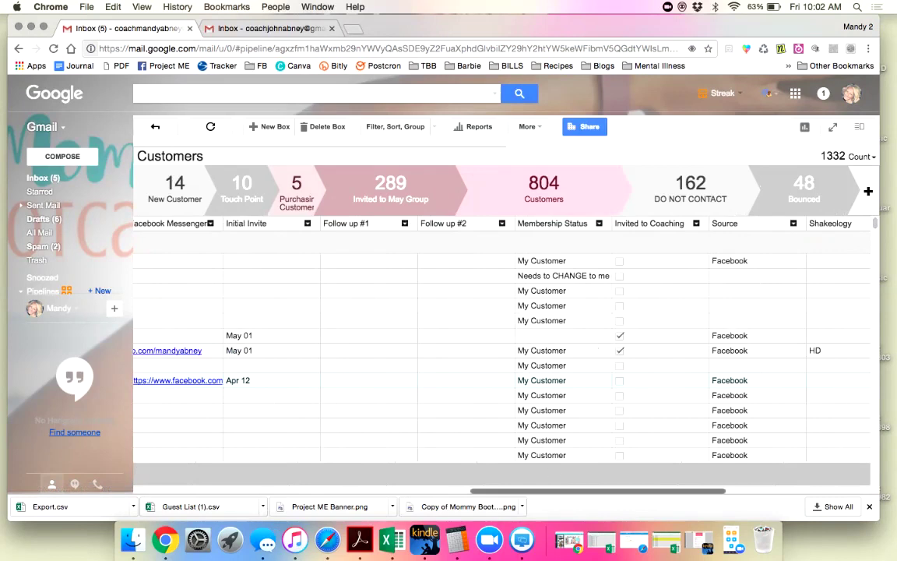
pyautogui.hscroll(10, 502, 343)
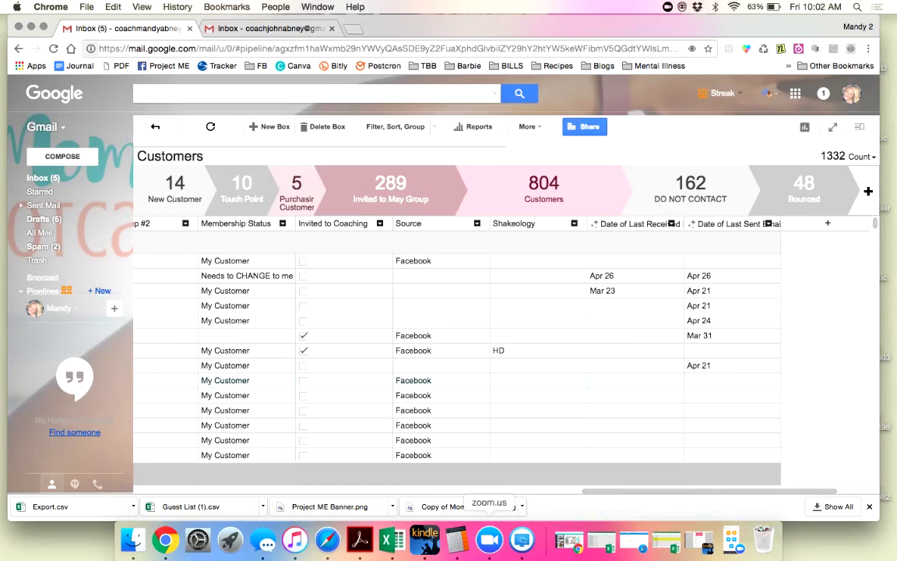
pyautogui.hscroll(3, 460, 343)
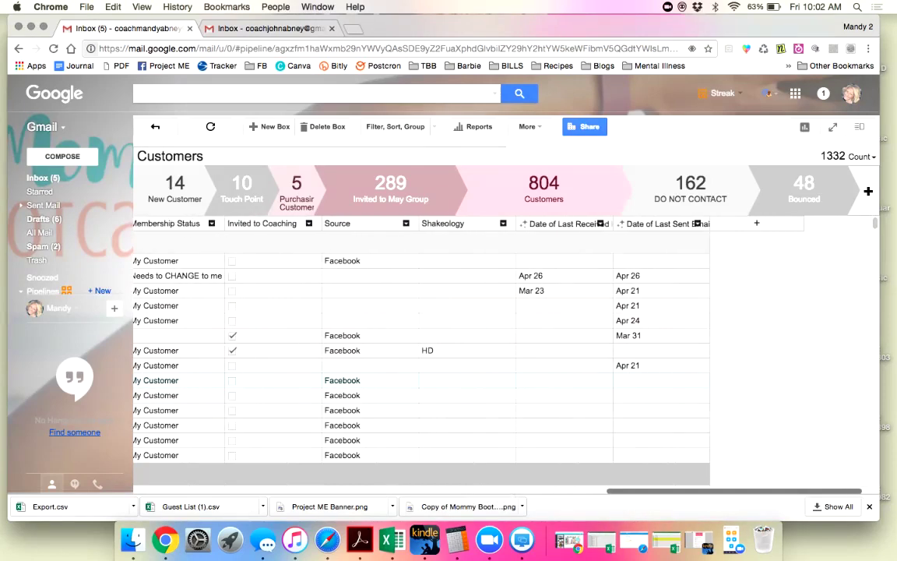
# Step: Open the box of the customer in the New Customer stage whose note reads "This is me"
pyautogui.hscroll(-6, 498, 342)
pyautogui.hscroll(-10, 498, 343)
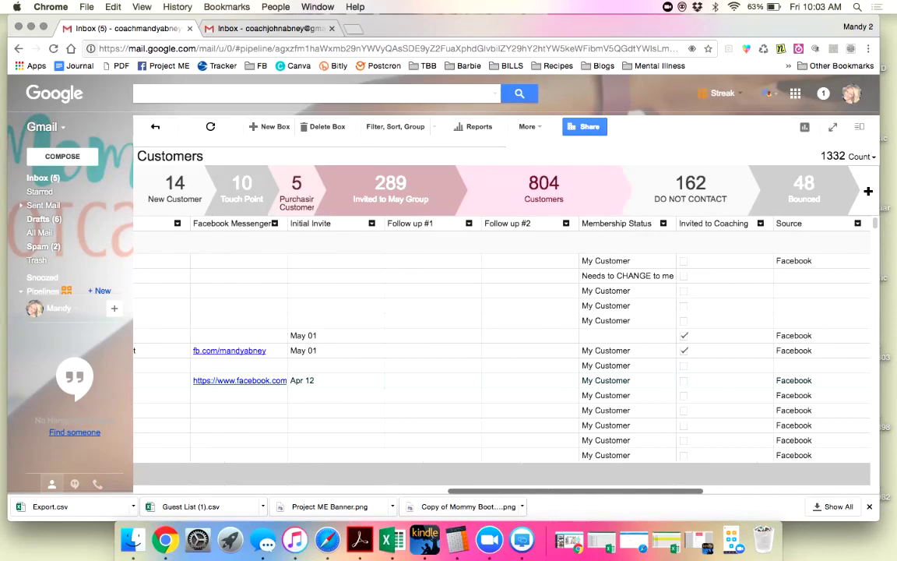
pyautogui.hscroll(-1, 502, 350)
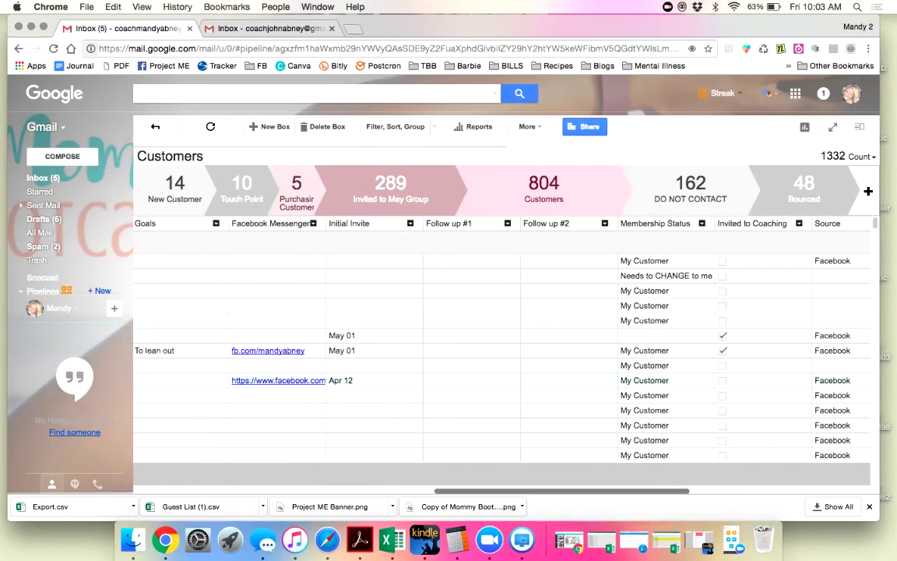
pyautogui.hscroll(-10, 502, 351)
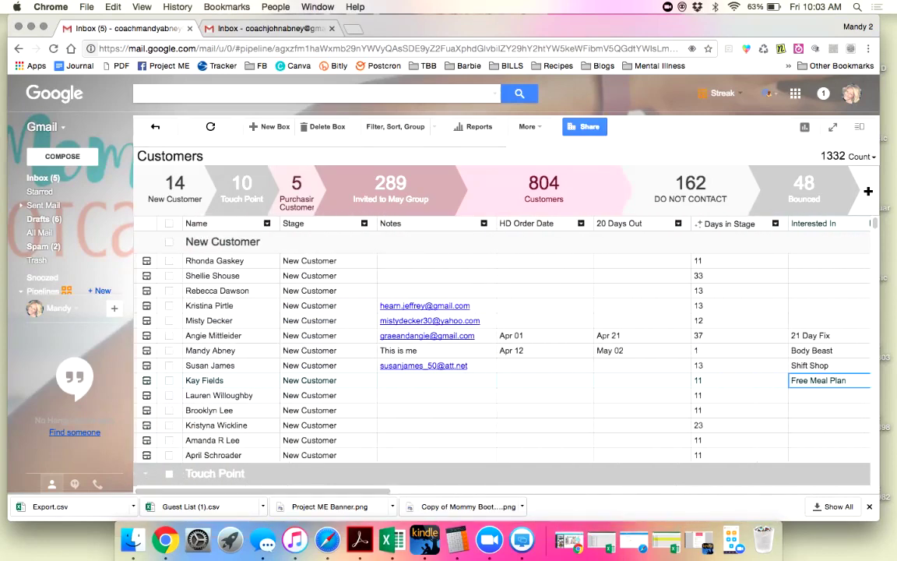
pyautogui.click(146, 351)
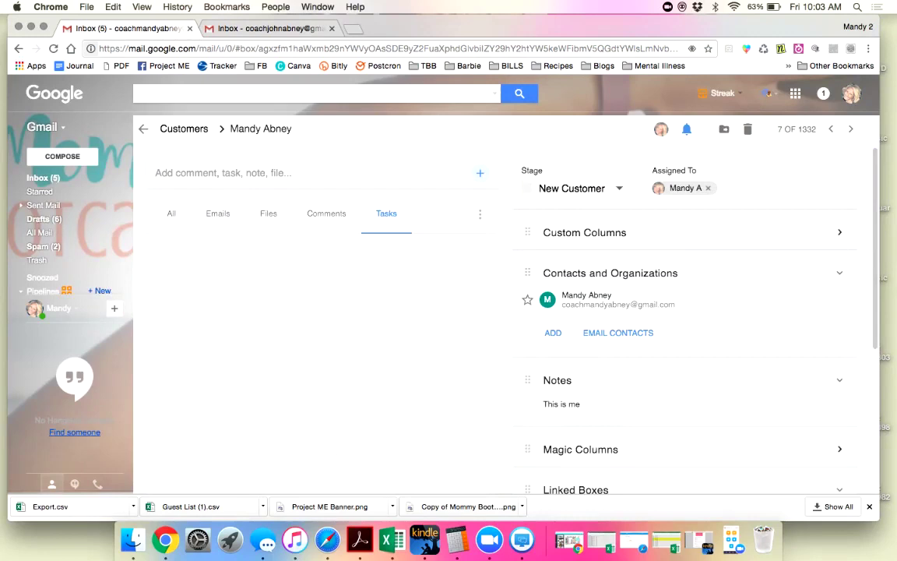
# Step: Try to move the customer's box to the Naked Truth Marriage pipeline, and return to the Customers list
pyautogui.click(724, 128)
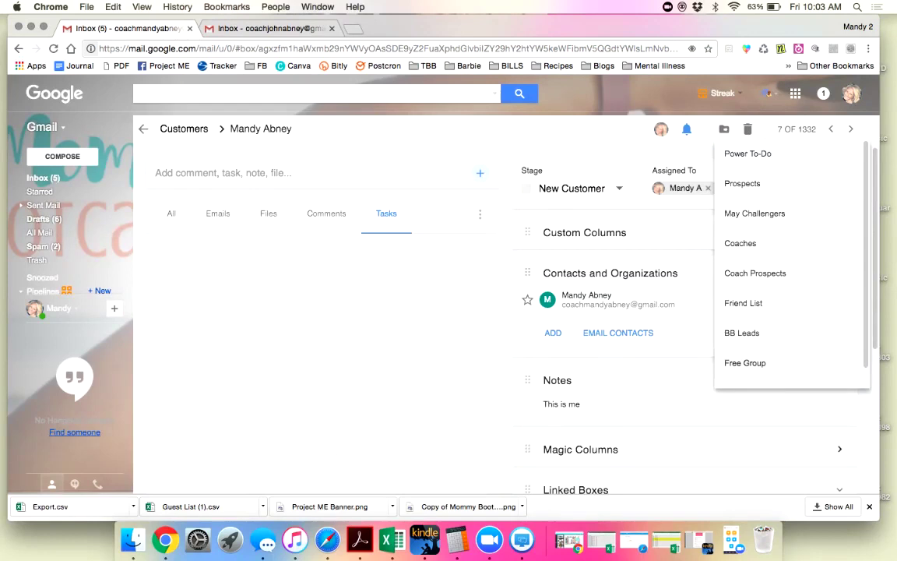
pyautogui.scroll(-1, 790, 265)
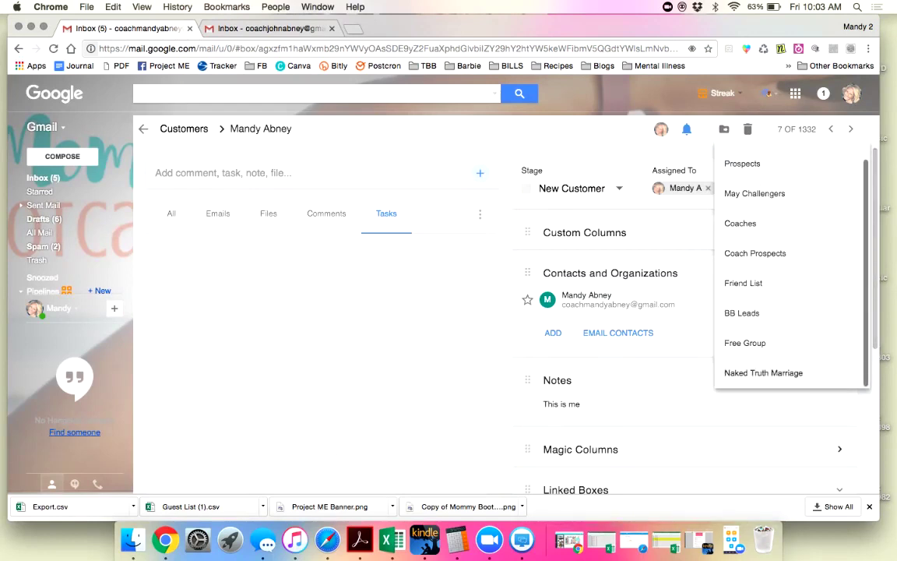
pyautogui.click(763, 372)
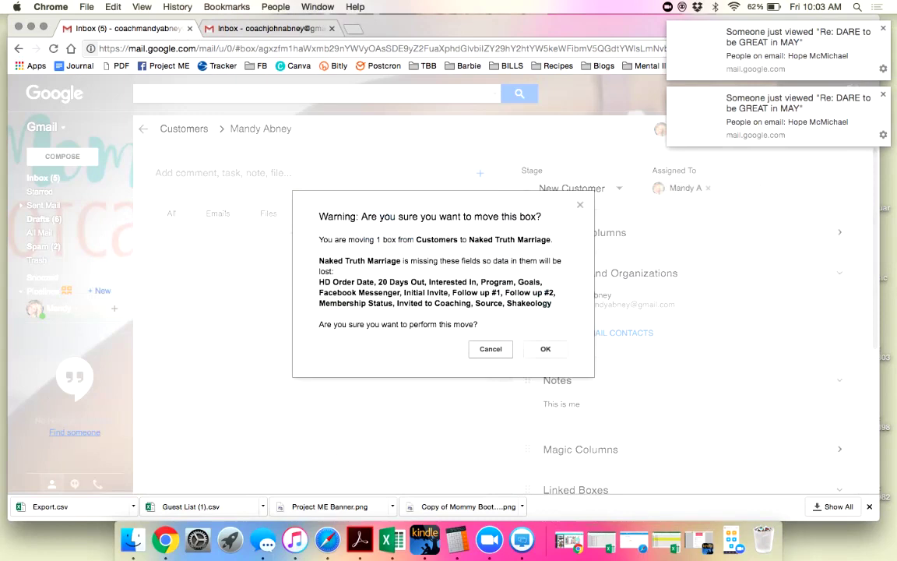
pyautogui.click(491, 348)
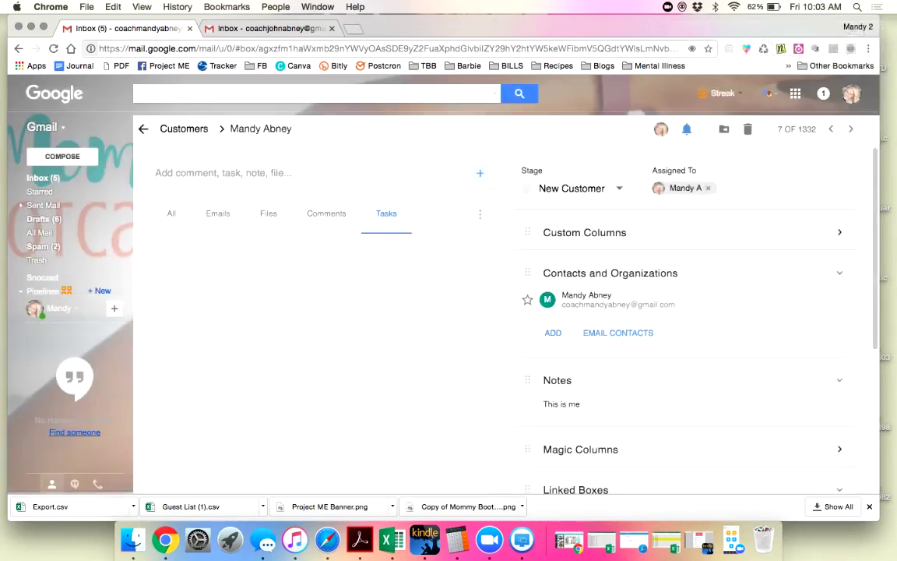
pyautogui.click(144, 129)
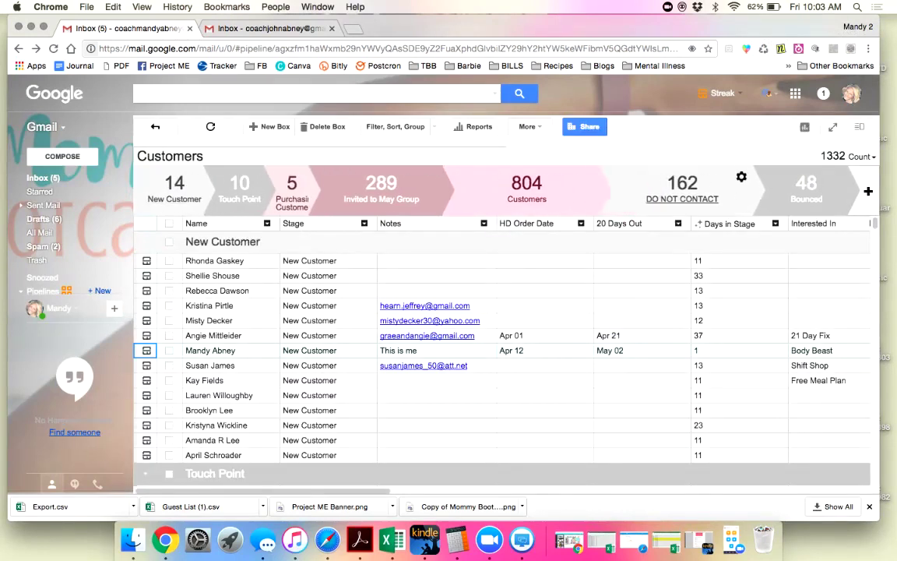
# Step: Create a similar pipeline from Customers, shared with the entire team
pyautogui.moveTo(58, 246)
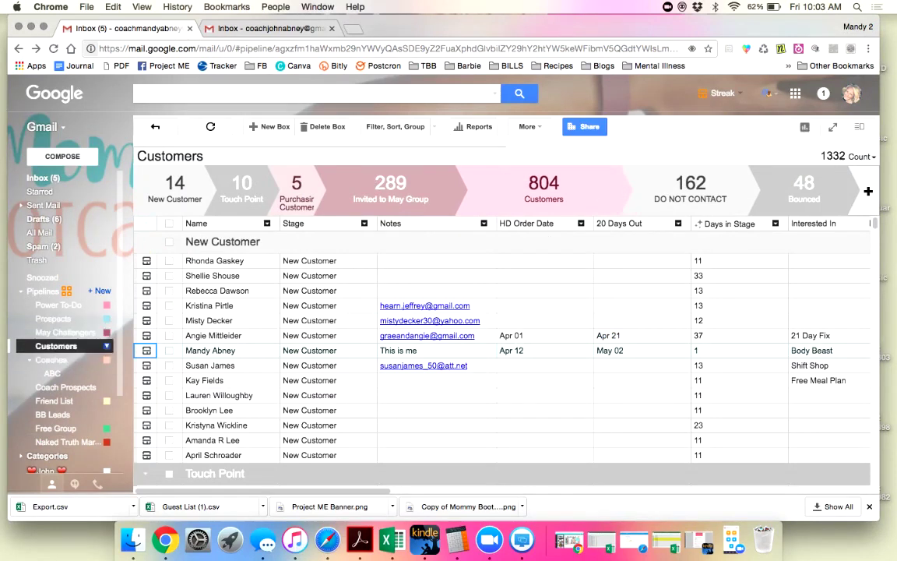
pyautogui.click(106, 346)
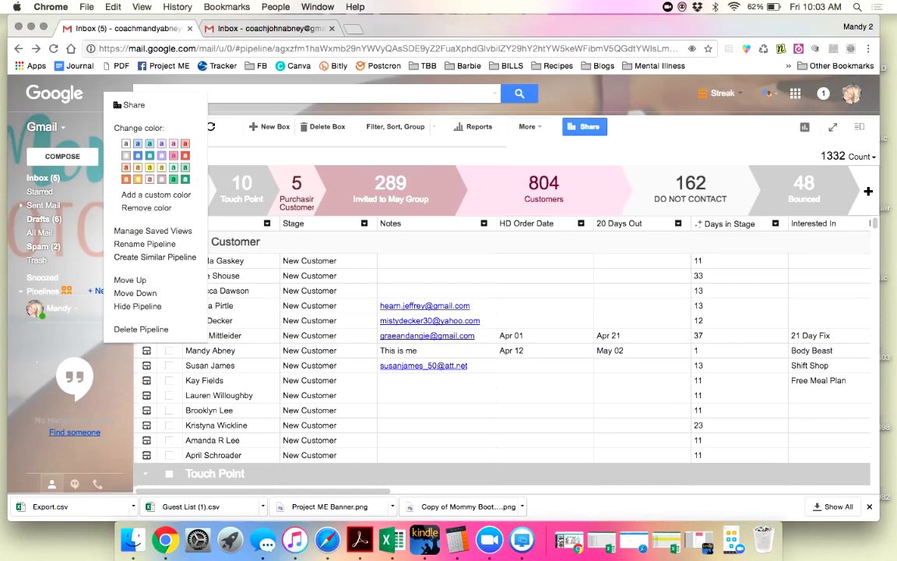
pyautogui.click(129, 105)
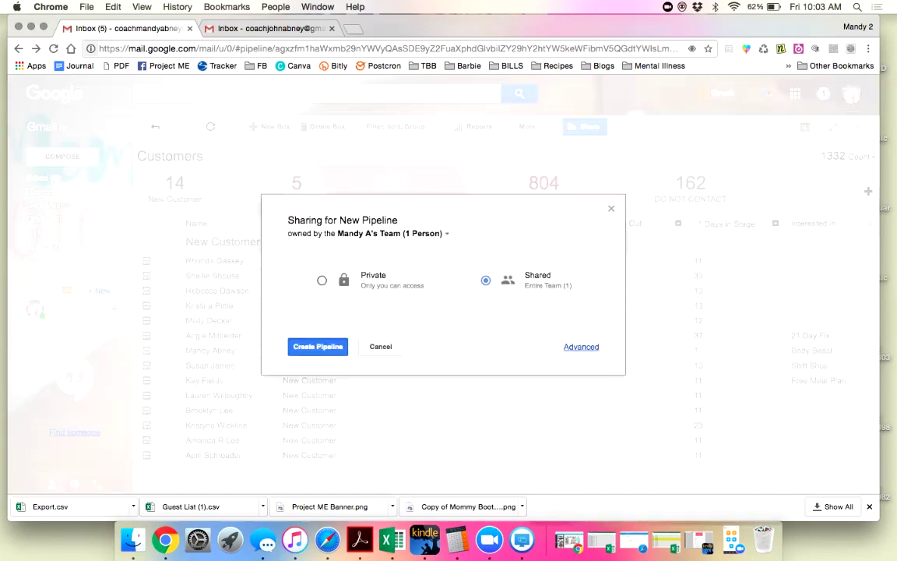
pyautogui.press('Return')
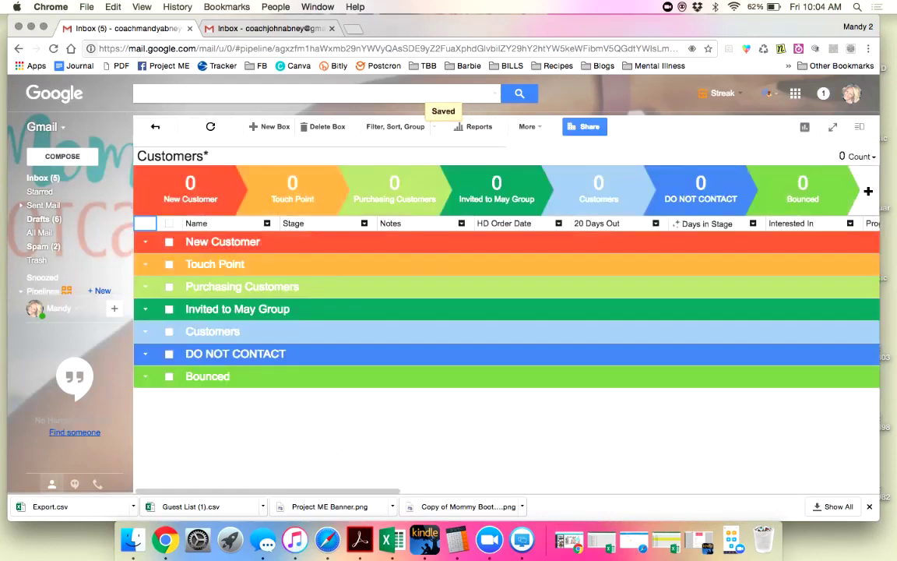
# Step: Rename the new pipeline as Prospects 2
pyautogui.doubleClick(170, 156)
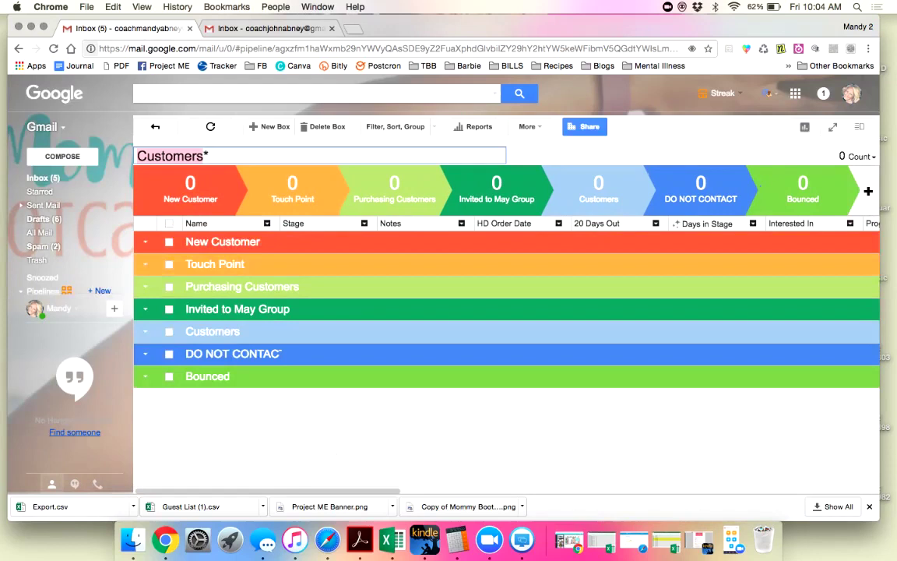
pyautogui.press('BackSpace')
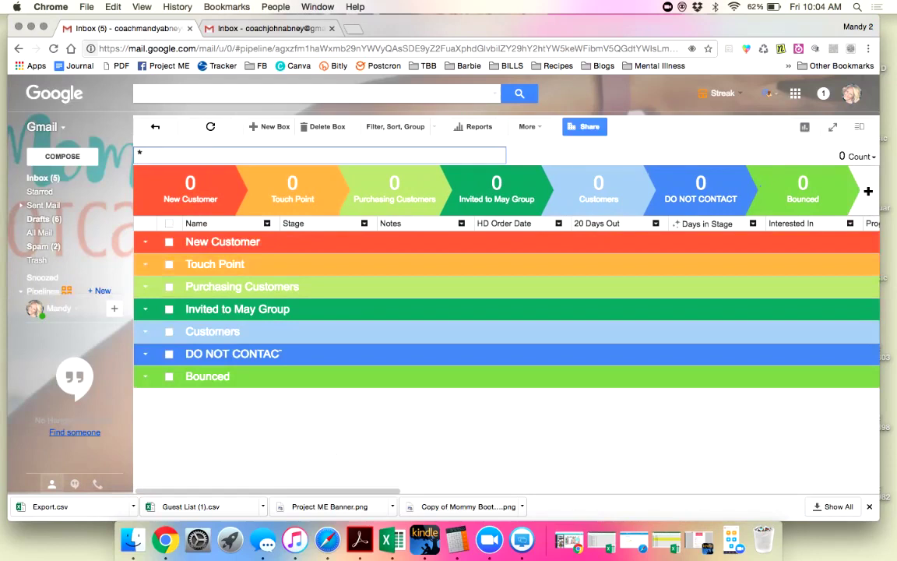
pyautogui.press('Delete')
pyautogui.write('Prospects 2')
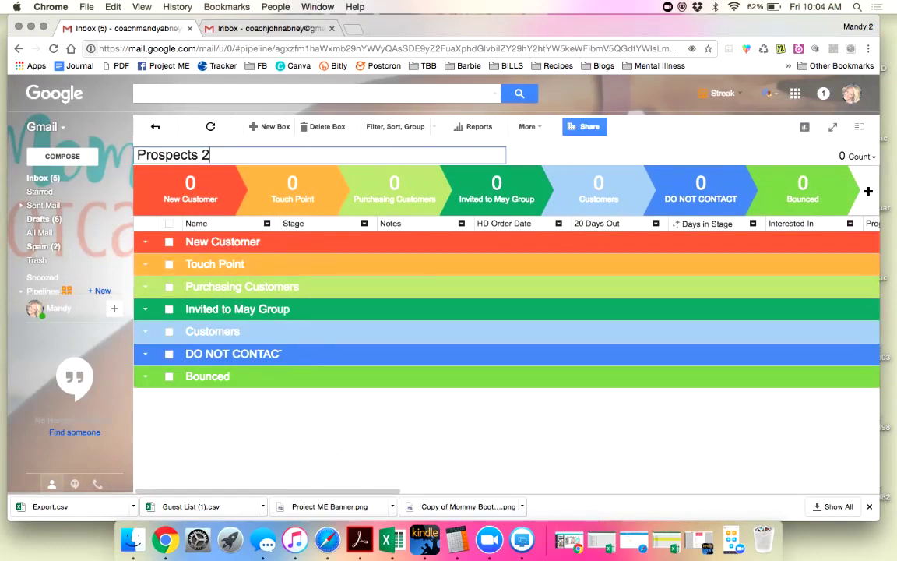
pyautogui.press('Return')
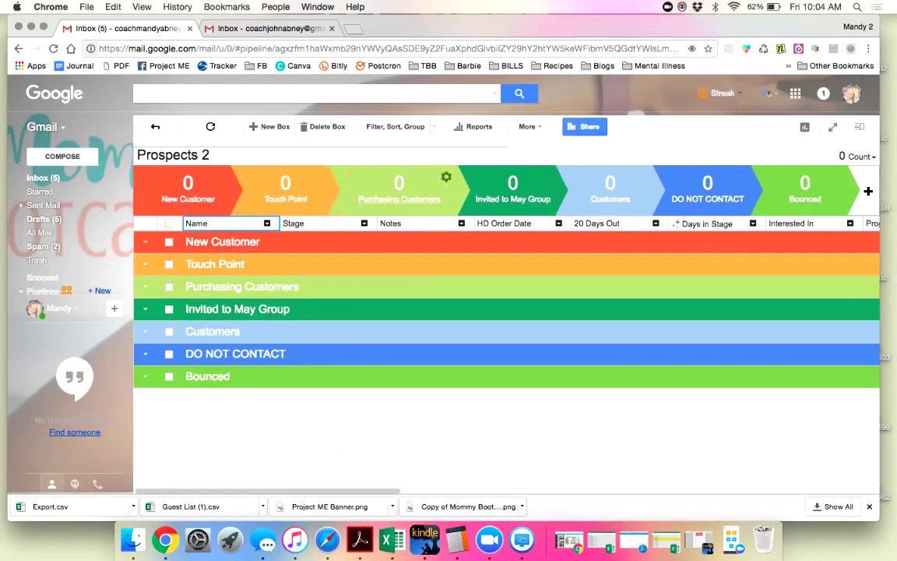
# Step: Revisit the Customers pipeline, and look through the Prospects pipeline's stages from Follow-Up back to TBB Account Created
pyautogui.moveTo(66, 218)
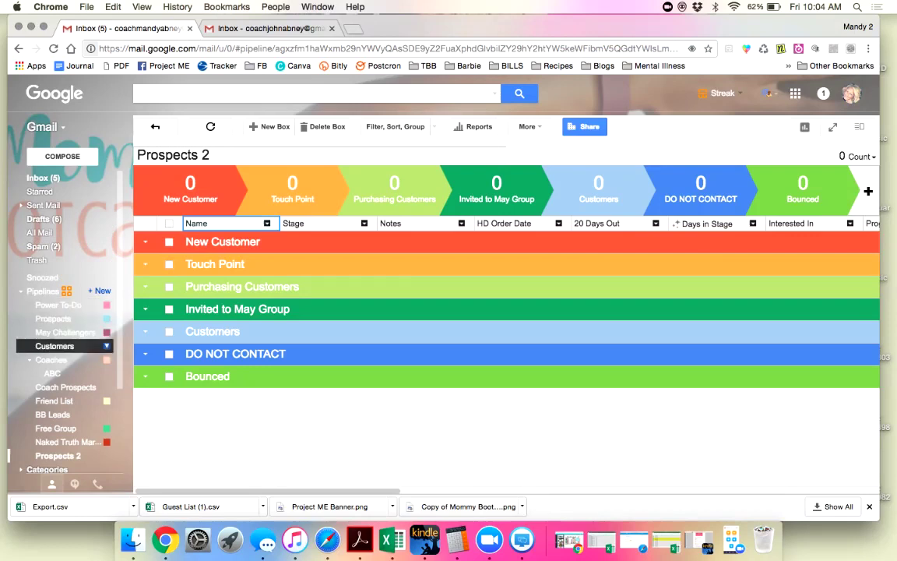
pyautogui.click(54, 346)
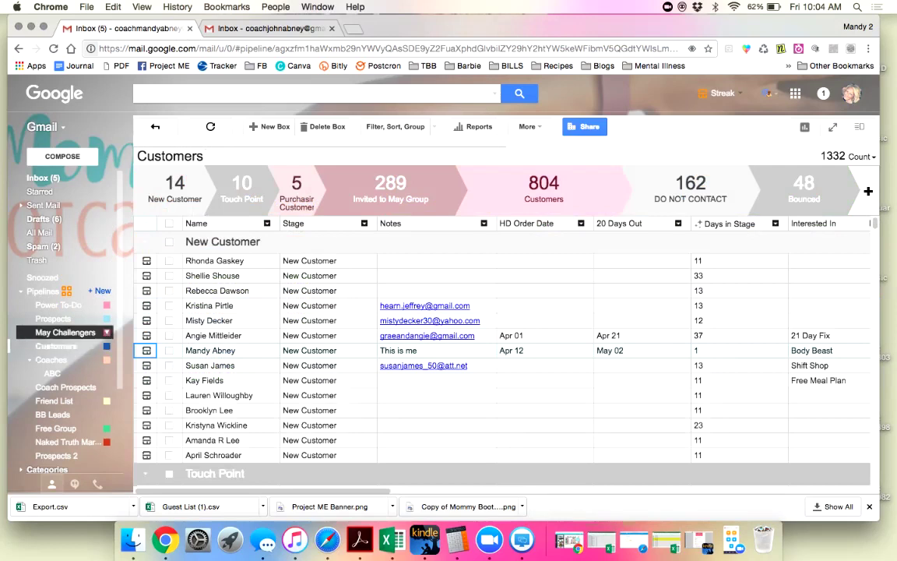
pyautogui.click(55, 318)
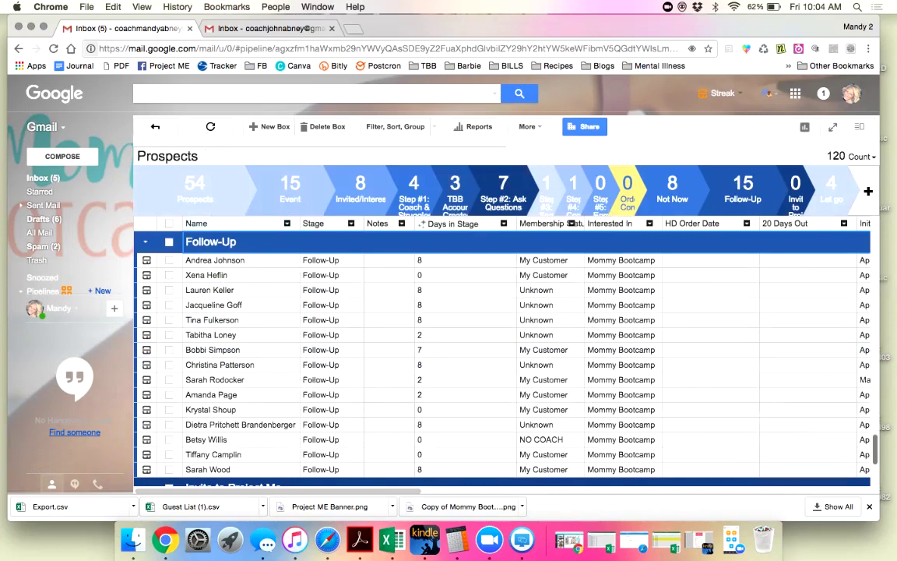
pyautogui.scroll(-2, 502, 358)
pyautogui.scroll(-5, 502, 358)
pyautogui.scroll(15, 502, 358)
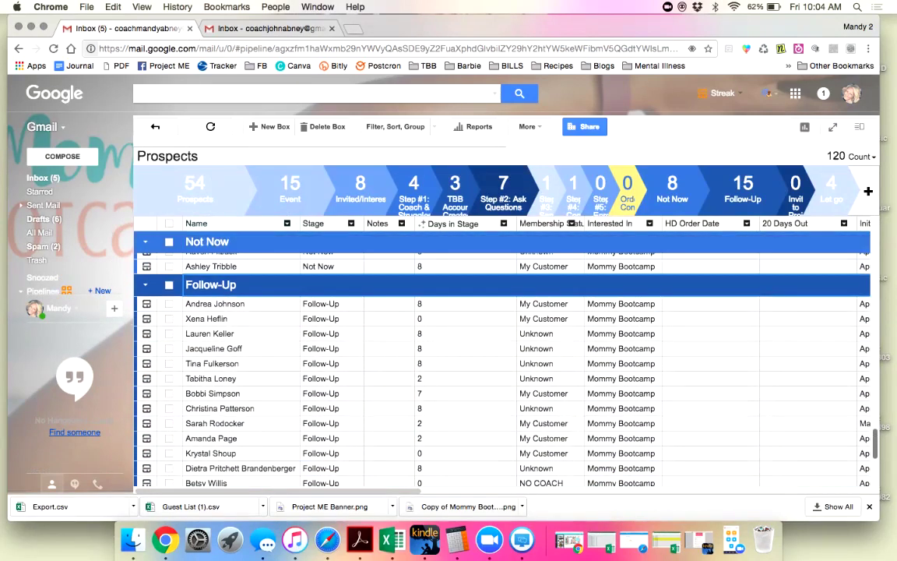
pyautogui.scroll(3, 502, 359)
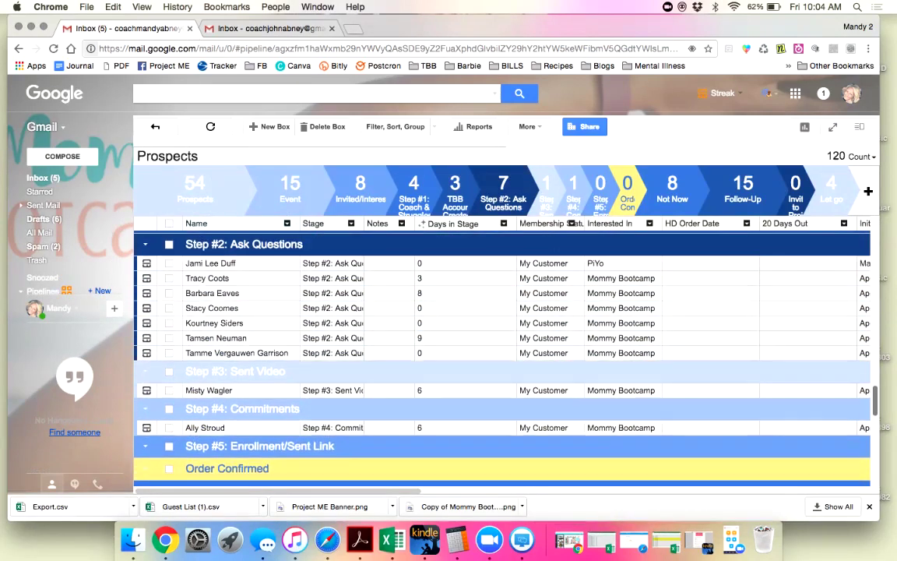
pyautogui.scroll(2, 502, 359)
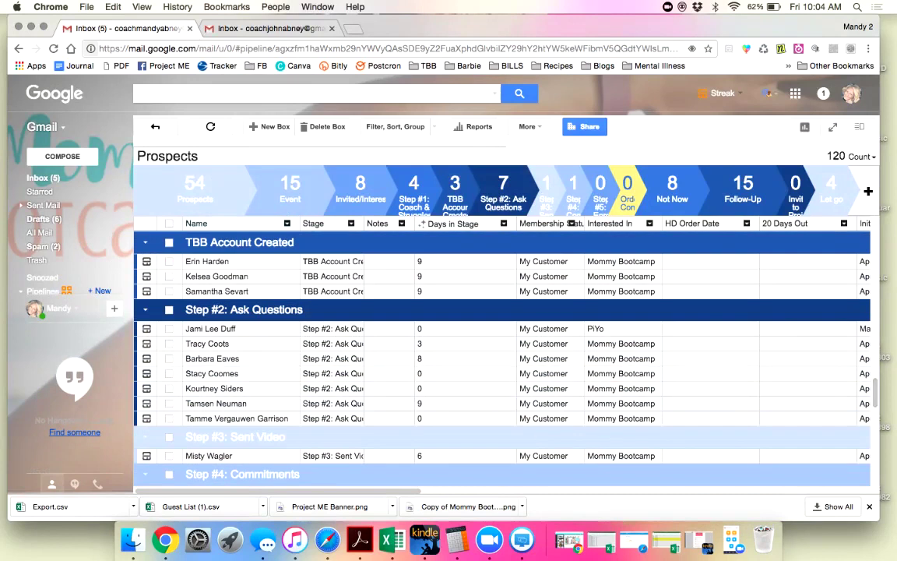
# Step: Inspect the custom columns in the box of the fifth prospect under Step #2: Ask Questions, and return to the Prospects list
pyautogui.click(146, 389)
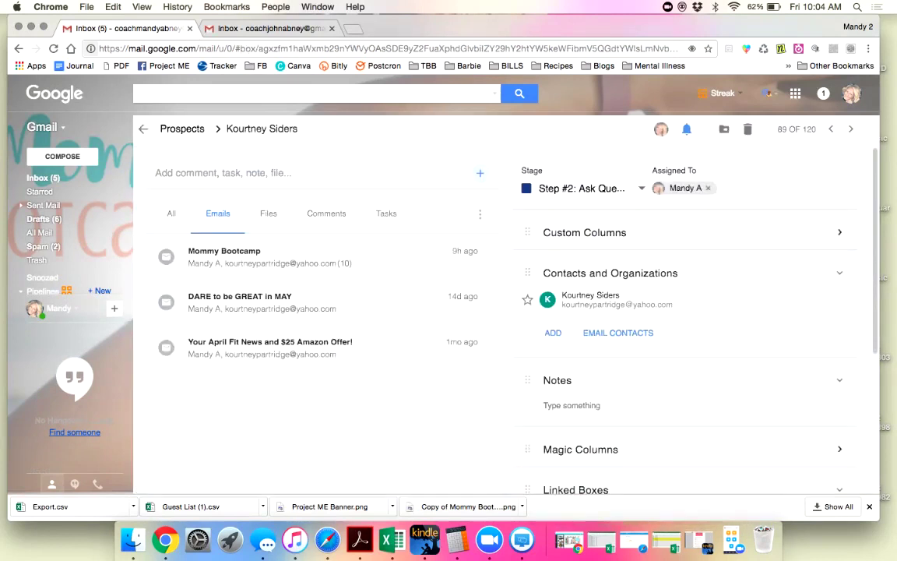
pyautogui.scroll(-2, 689, 312)
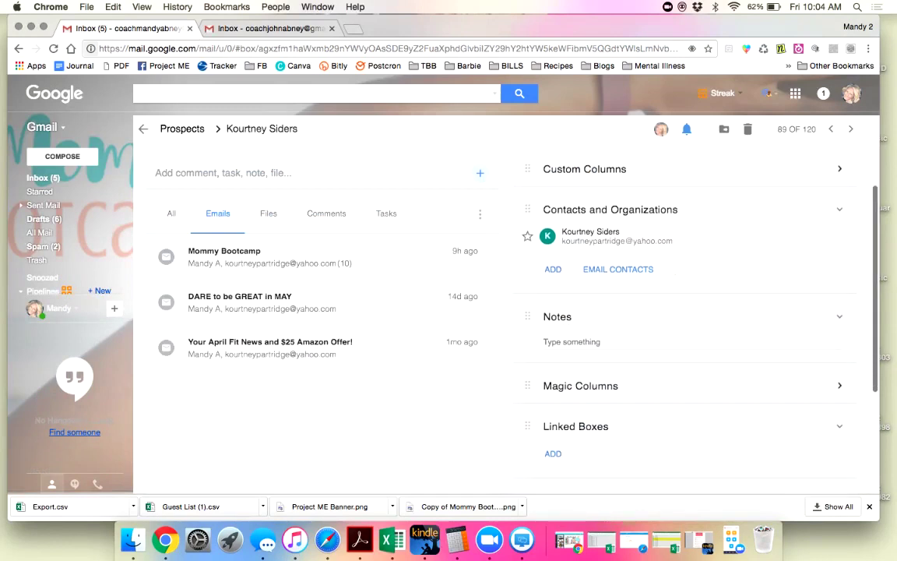
pyautogui.click(610, 210)
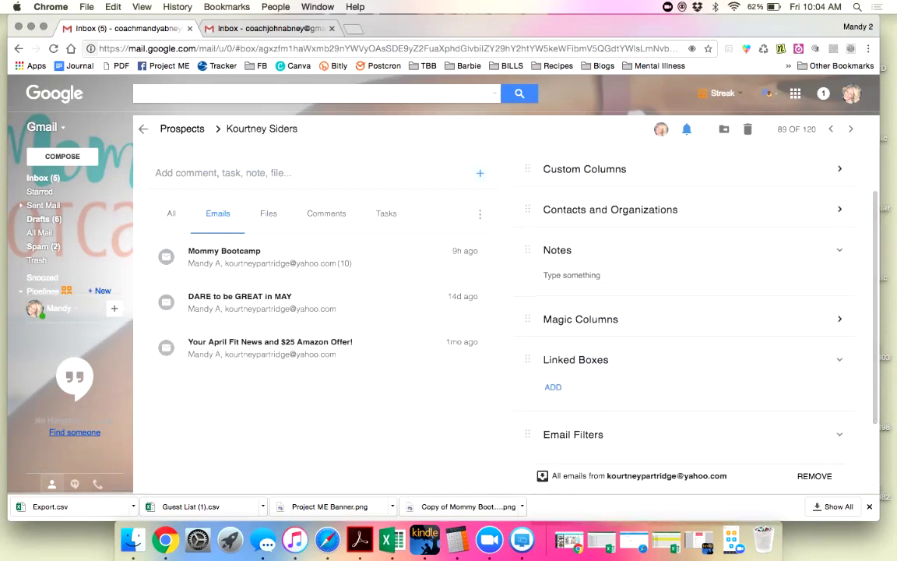
pyautogui.click(584, 169)
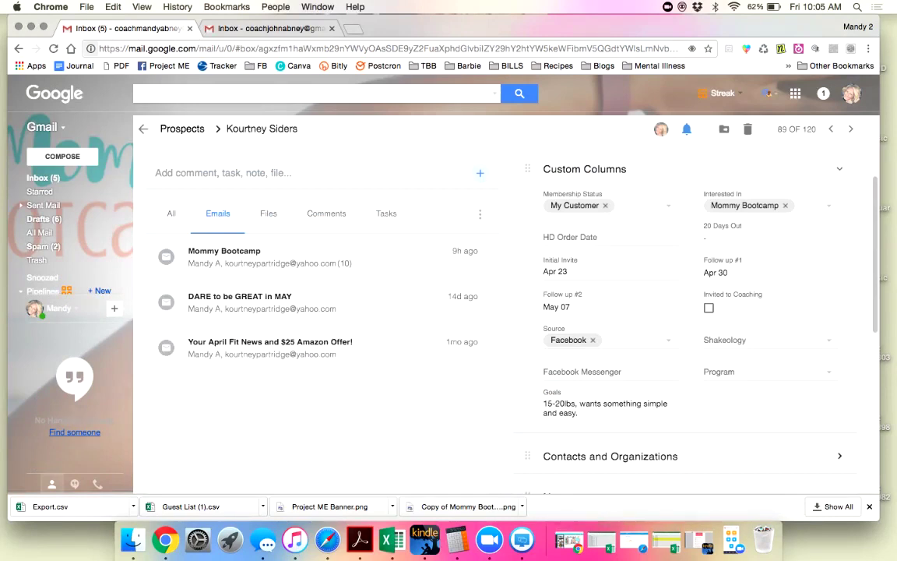
pyautogui.click(144, 129)
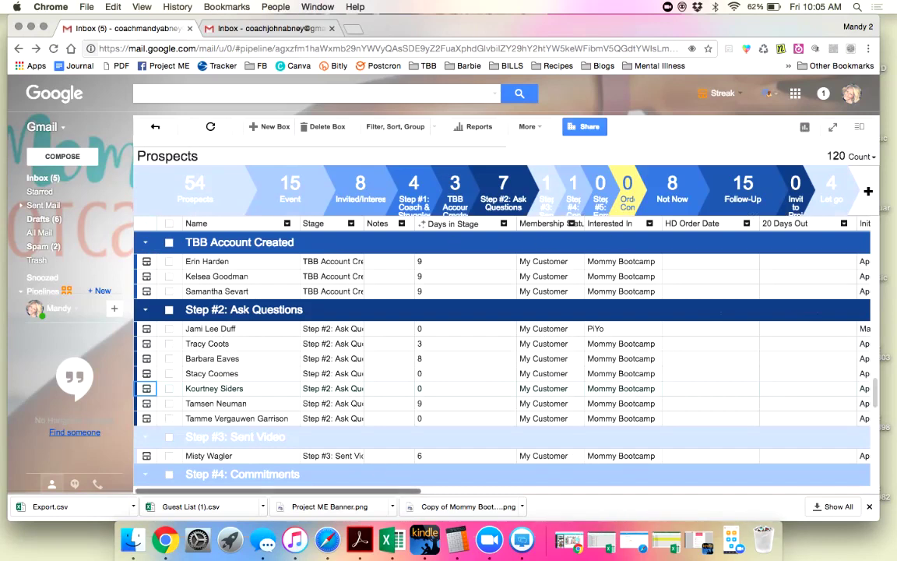
# Step: Sort the Prospects pipeline by the Facebook Messenger column from Z to A
pyautogui.hscroll(5, 498, 350)
pyautogui.hscroll(10, 499, 351)
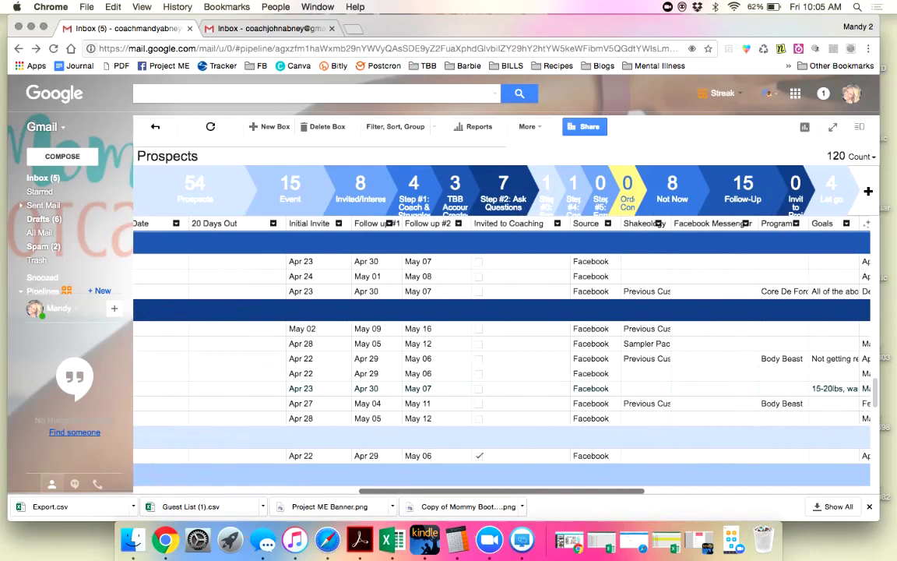
pyautogui.hscroll(8, 499, 351)
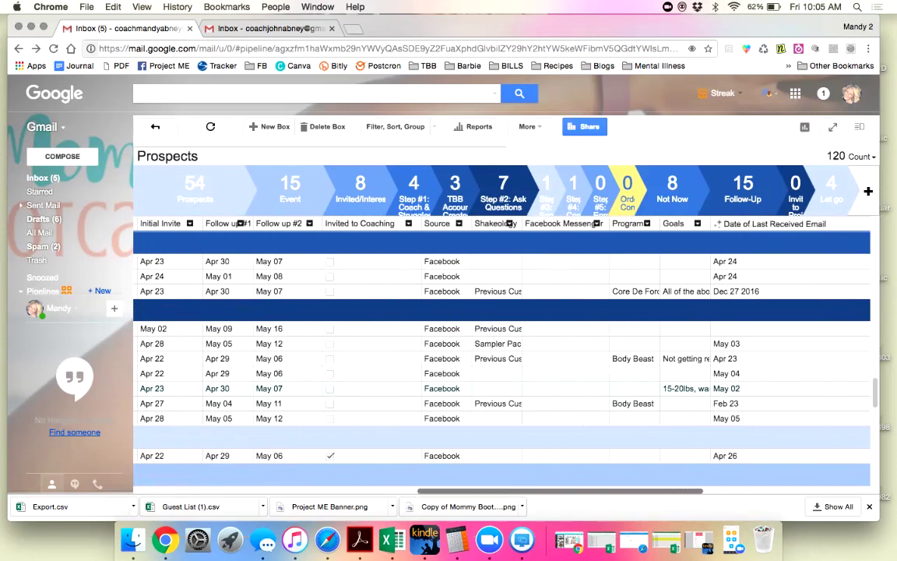
pyautogui.click(596, 224)
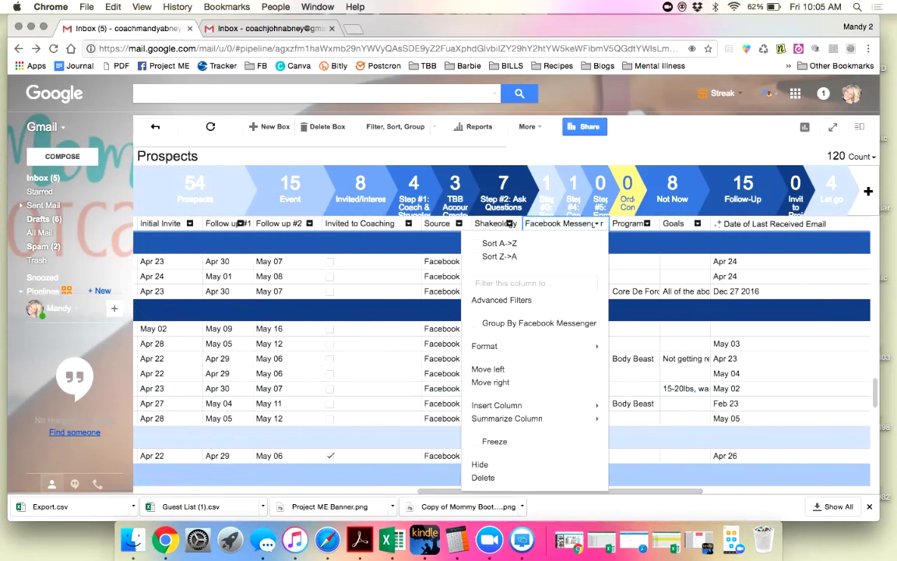
pyautogui.click(539, 322)
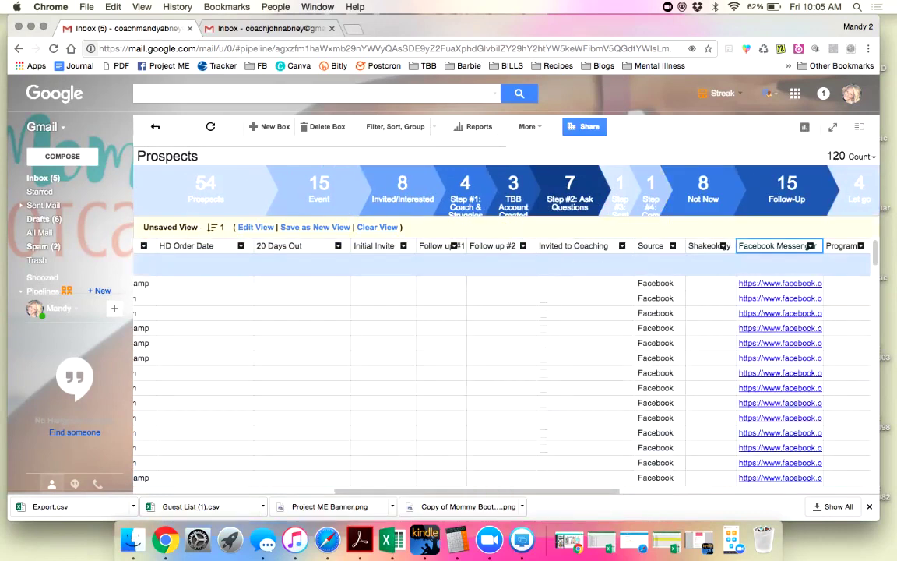
# Step: Widen the Facebook Messenger column to fit the full message links, and select the fifth prospect's link
pyautogui.click(845, 246)
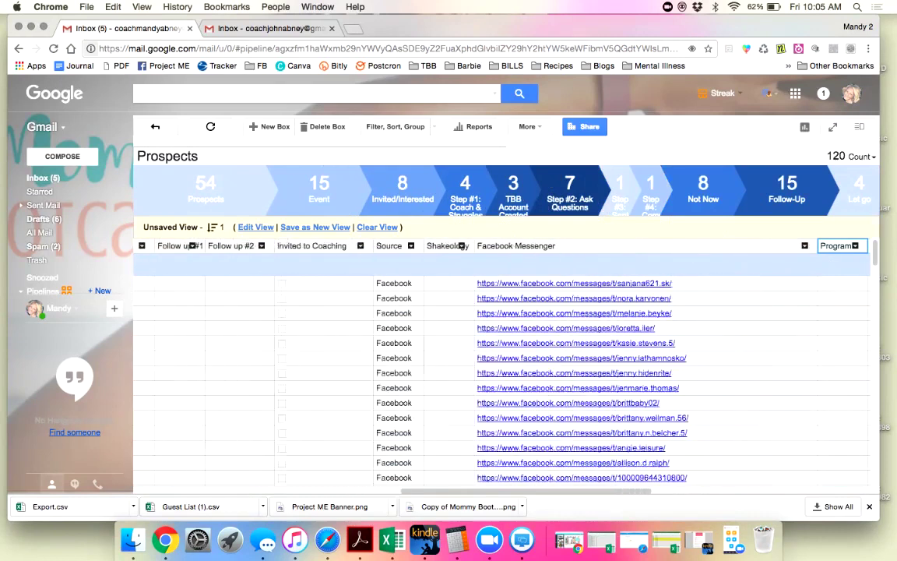
pyautogui.click(855, 246)
pyautogui.hscroll(-2, 499, 366)
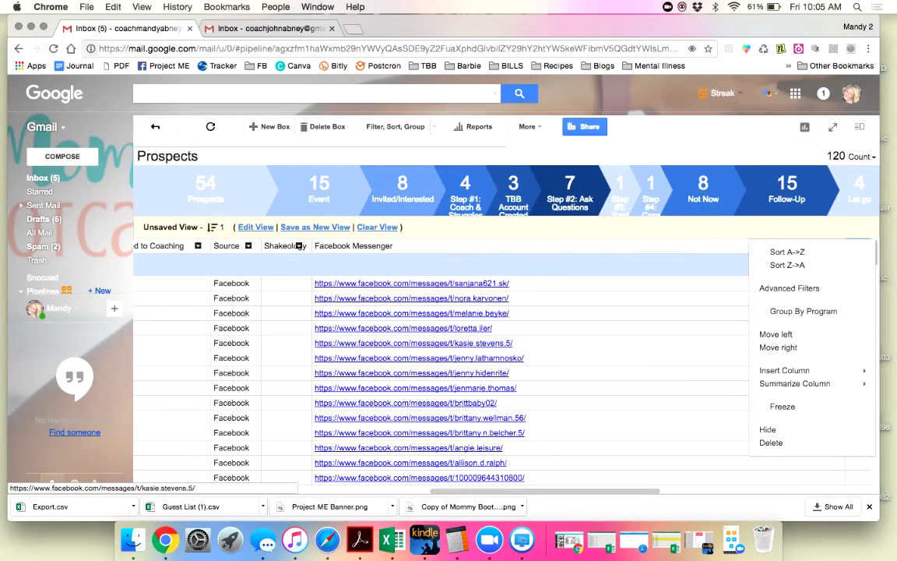
pyautogui.click(436, 343)
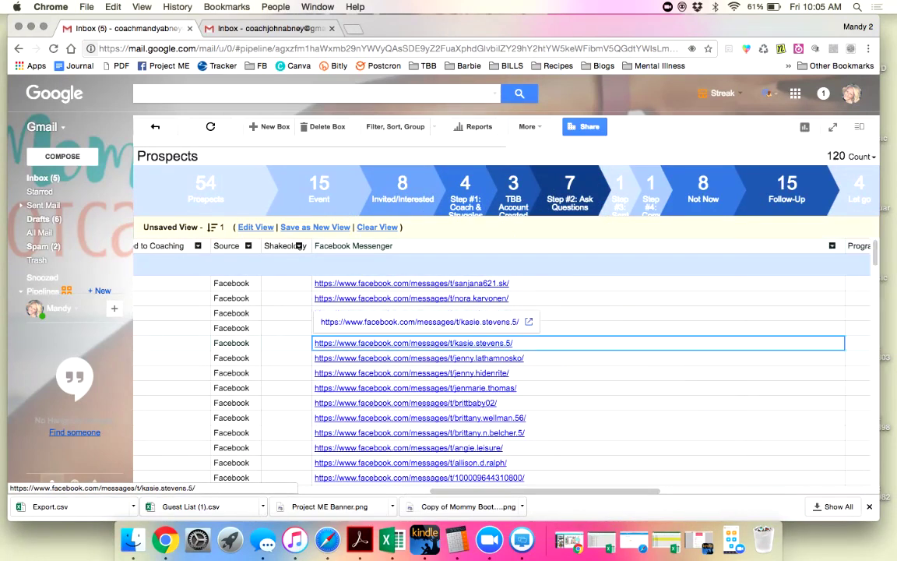
# Step: Open the fifth prospect's Facebook Messenger conversation from its link, and open the same prospect's box in the Prospects pipeline
pyautogui.click(436, 321)
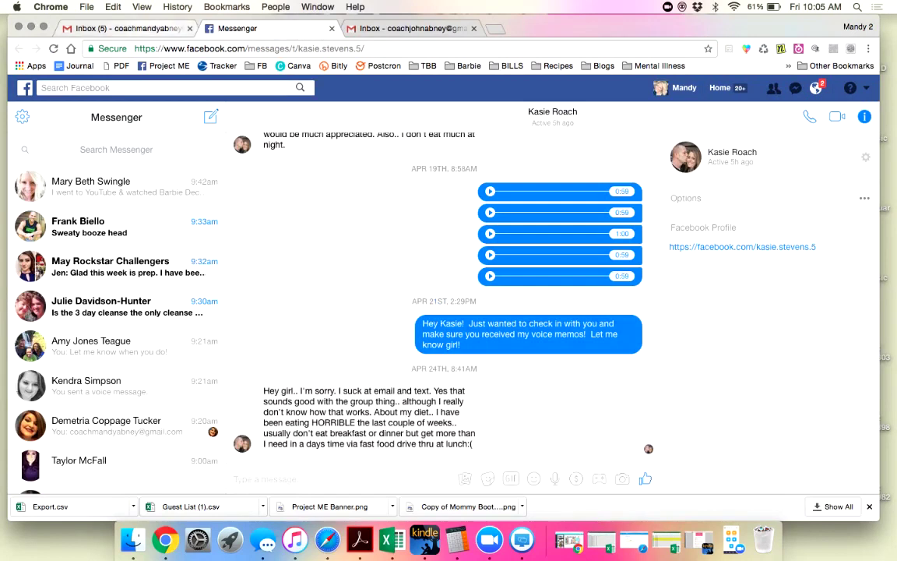
pyautogui.click(128, 29)
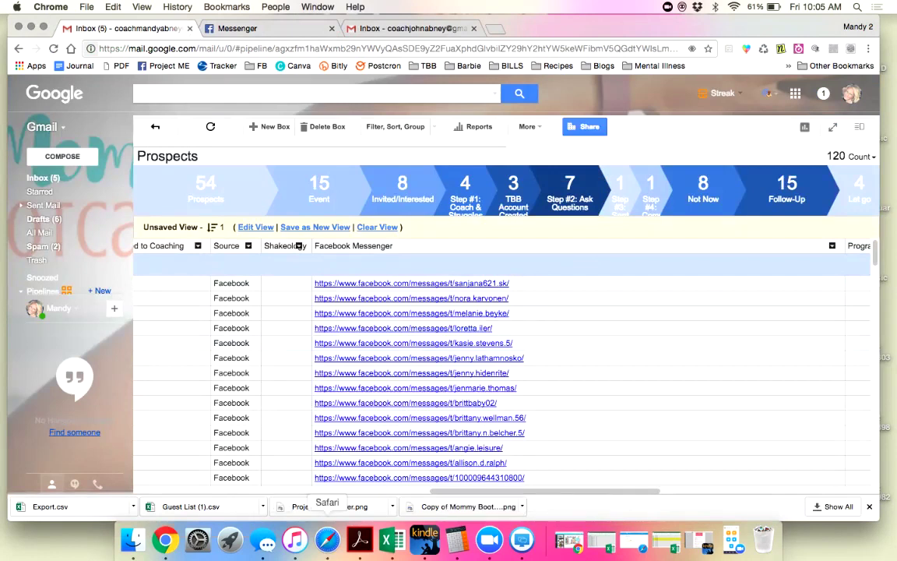
pyautogui.hscroll(-5, 498, 366)
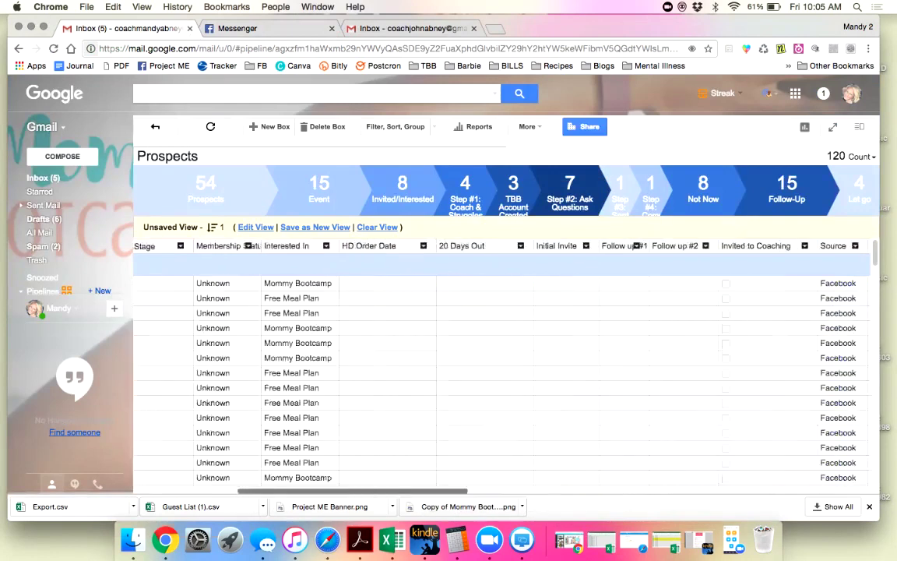
pyautogui.hscroll(-4, 498, 366)
pyautogui.click(147, 342)
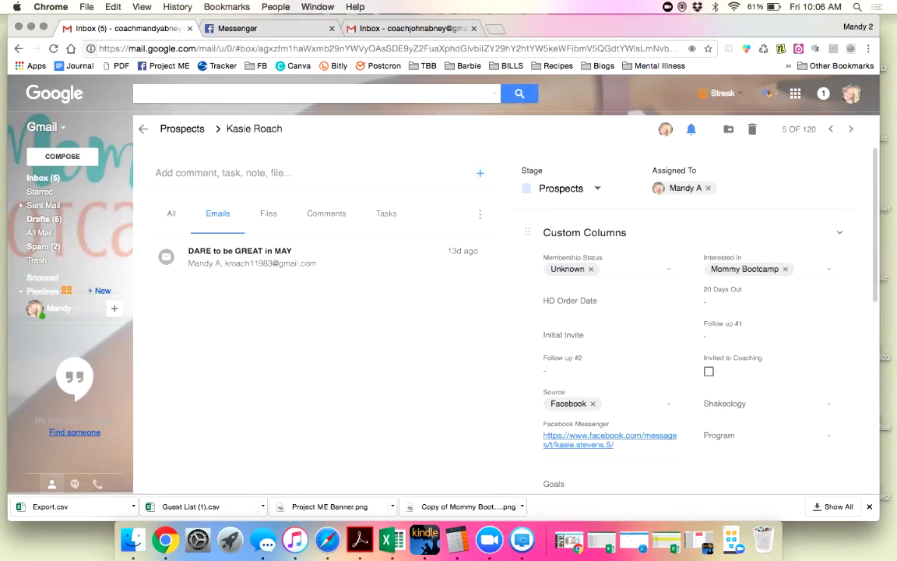
# Step: Look back through the prospect's Messenger conversation for the date of the first message sent
pyautogui.click(238, 28)
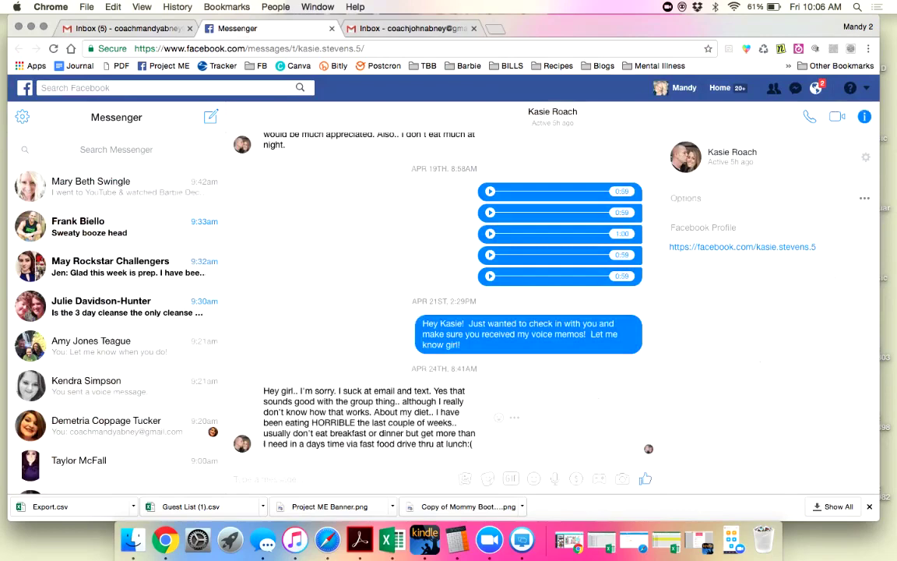
pyautogui.scroll(3, 561, 312)
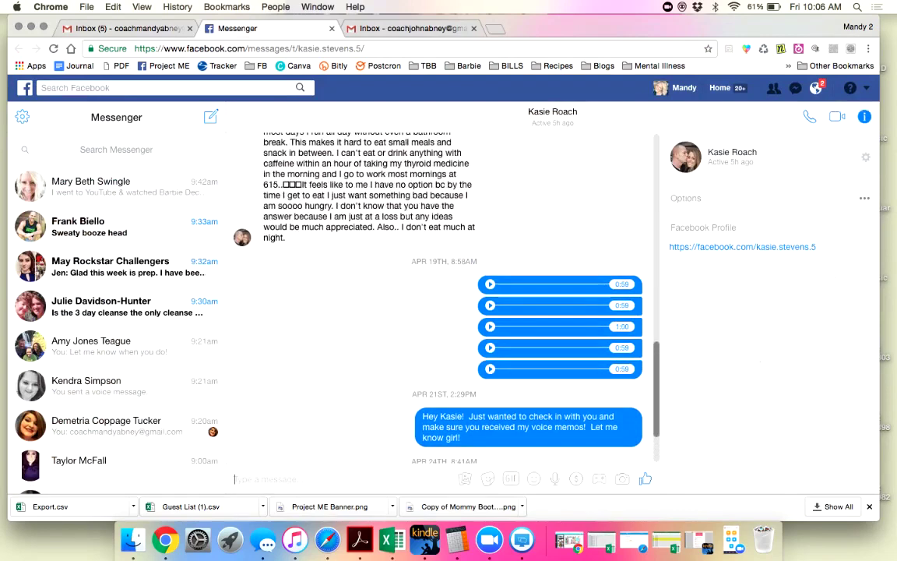
pyautogui.scroll(6, 448, 296)
pyautogui.scroll(15, 448, 296)
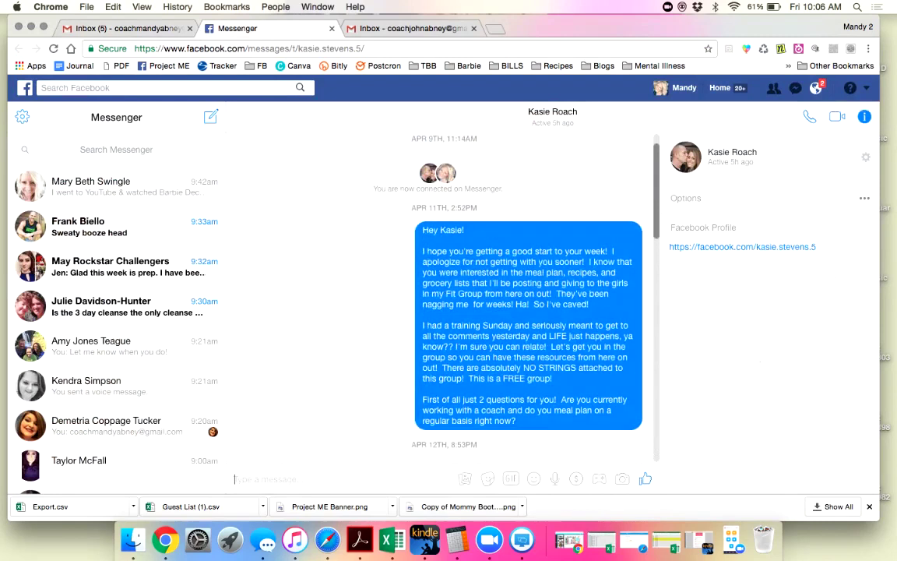
pyautogui.scroll(-15, 448, 296)
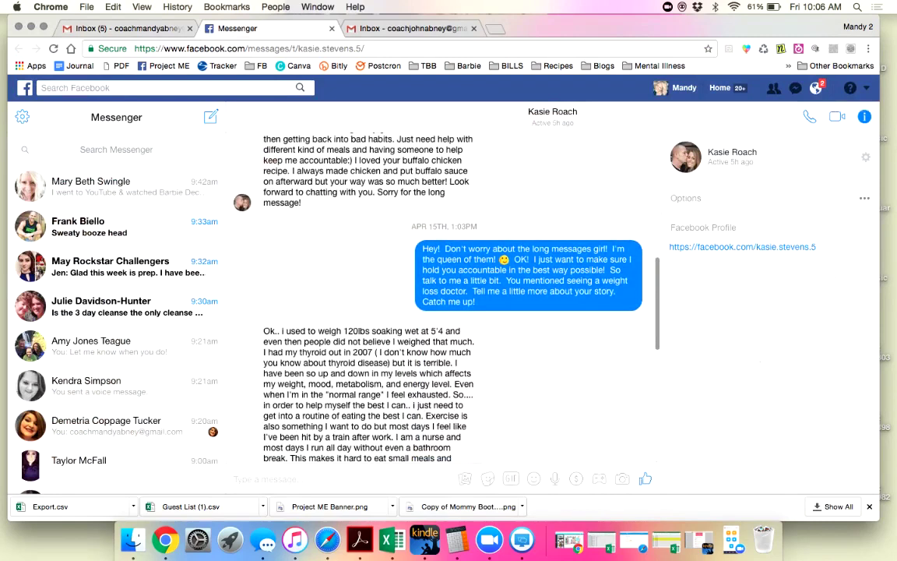
# Step: Set the Initial Invite date to Apr 11 in the prospect's Streak box
pyautogui.click(129, 28)
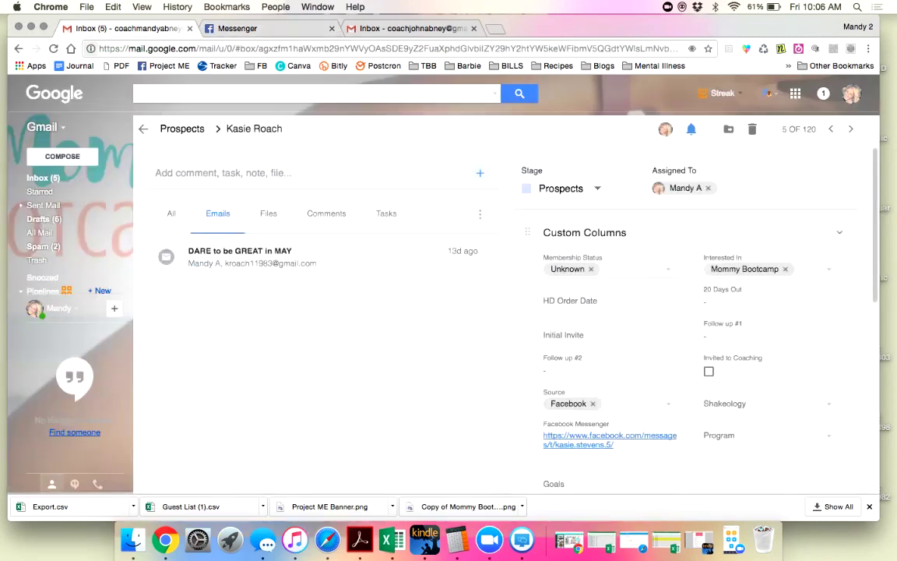
pyautogui.click(576, 335)
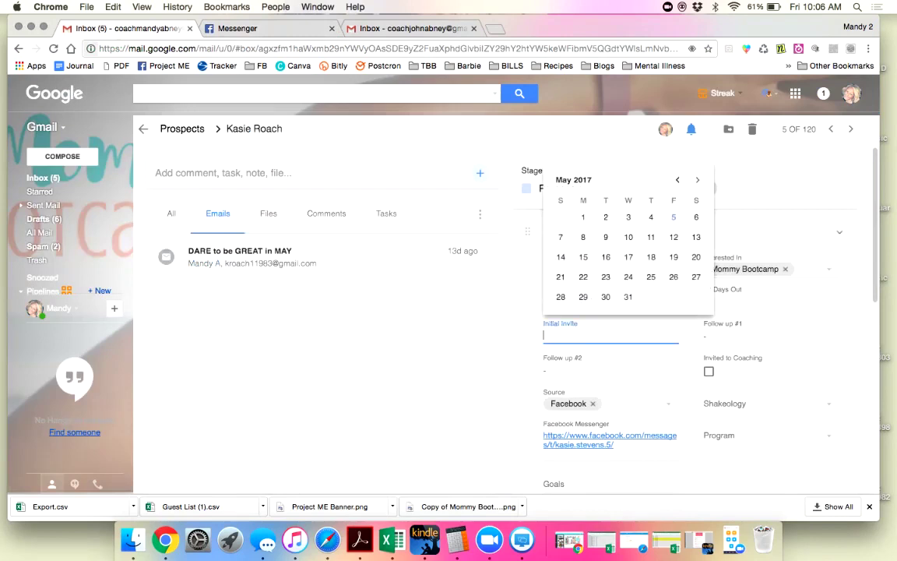
pyautogui.click(678, 180)
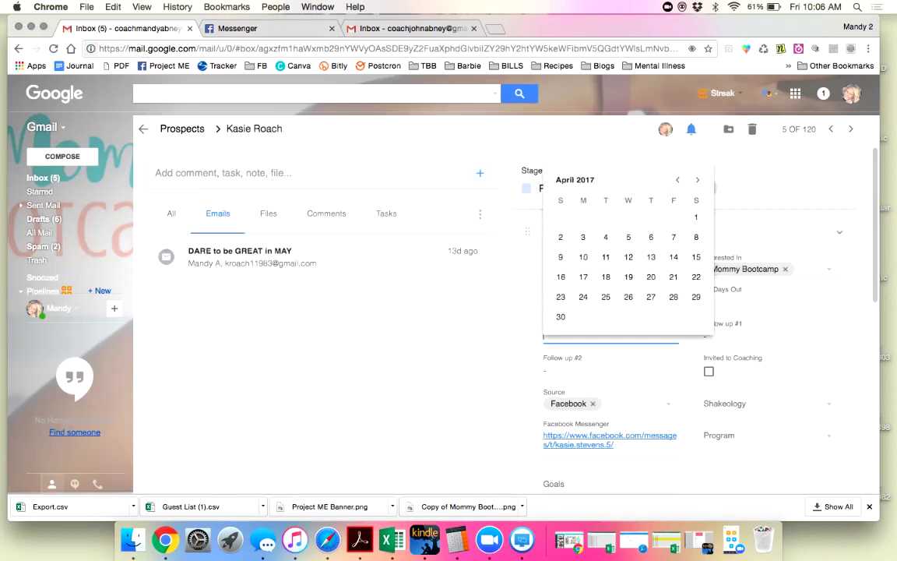
pyautogui.write('Apr 11')
pyautogui.press('Return')
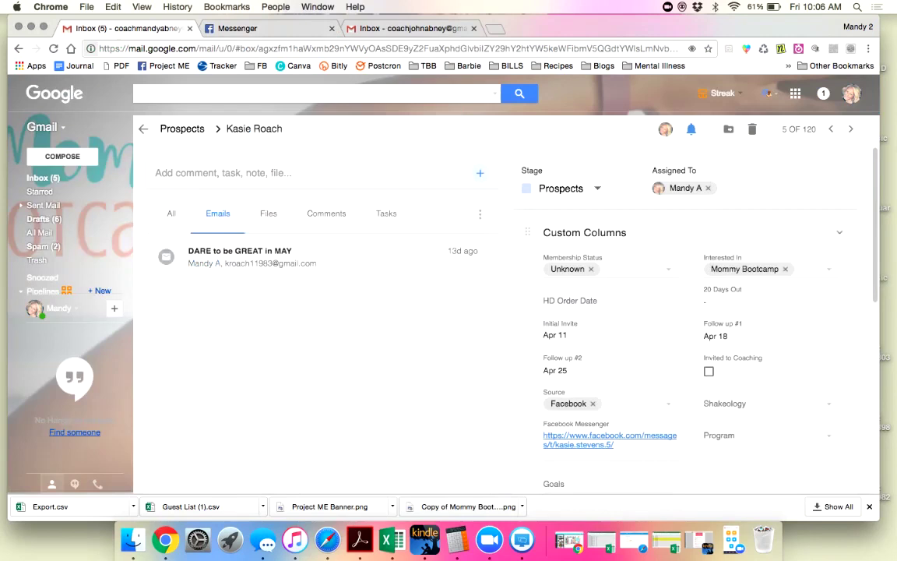
# Step: Set the prospect's Program to All-Access
pyautogui.click(724, 435)
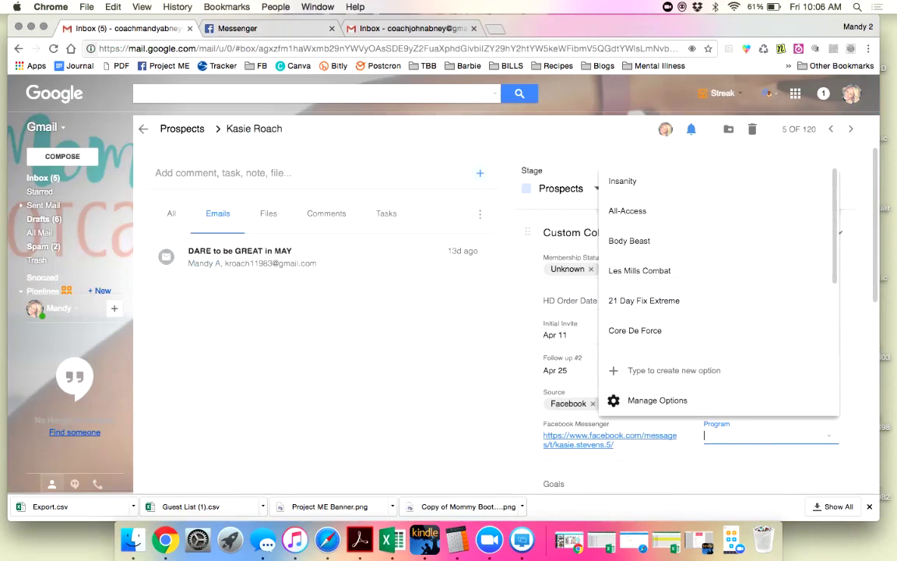
pyautogui.press('Escape')
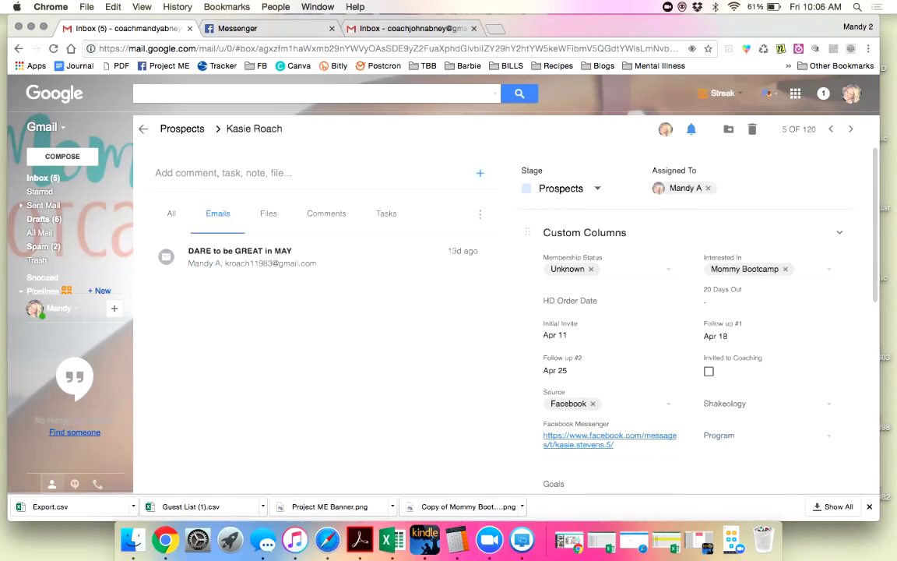
pyautogui.click(724, 436)
pyautogui.click(628, 211)
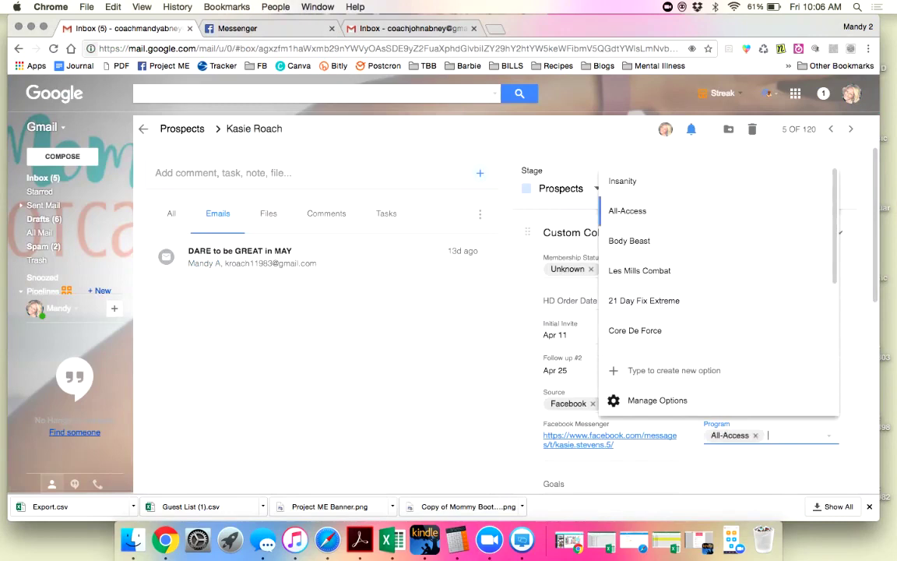
pyautogui.press('Escape')
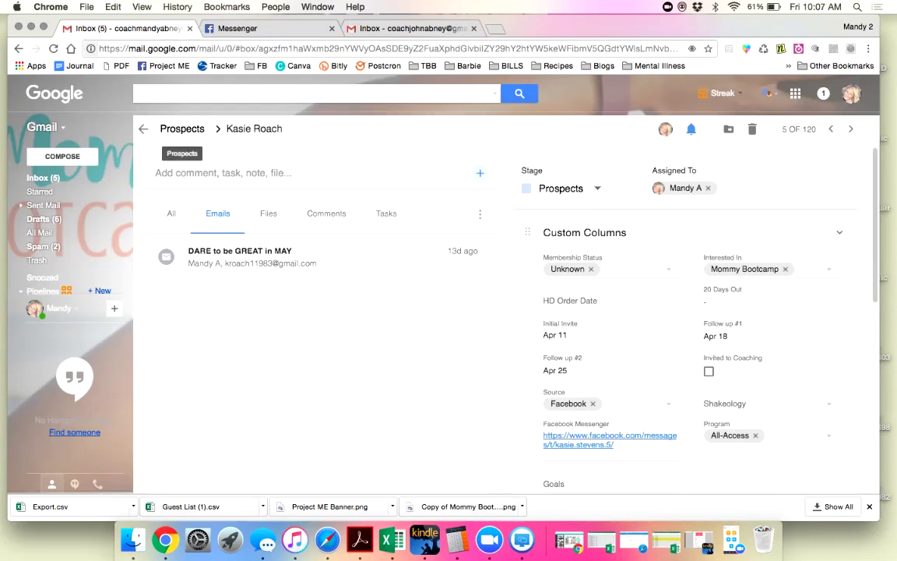
# Step: Return to the Prospects list, remove the Facebook Messenger sort and narrow that column again
pyautogui.click(182, 129)
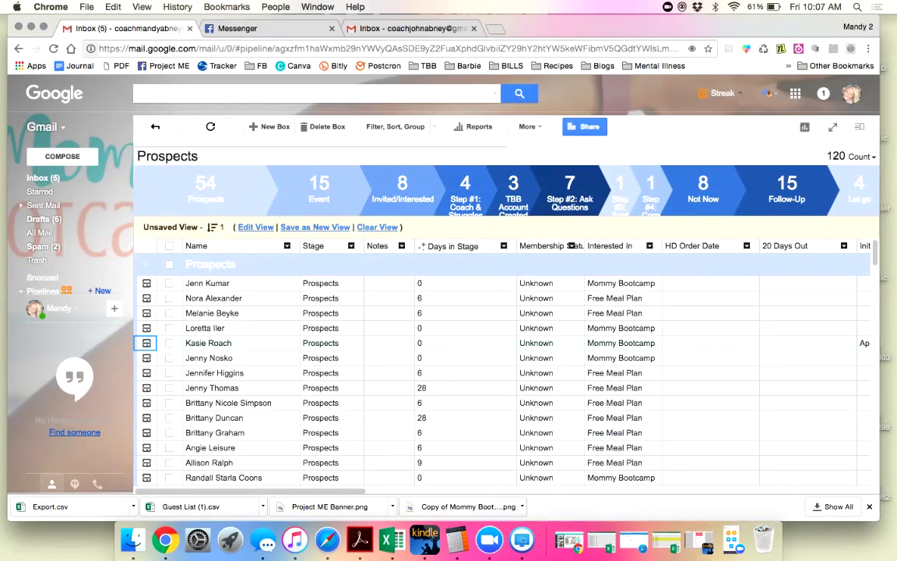
pyautogui.hscroll(10, 502, 374)
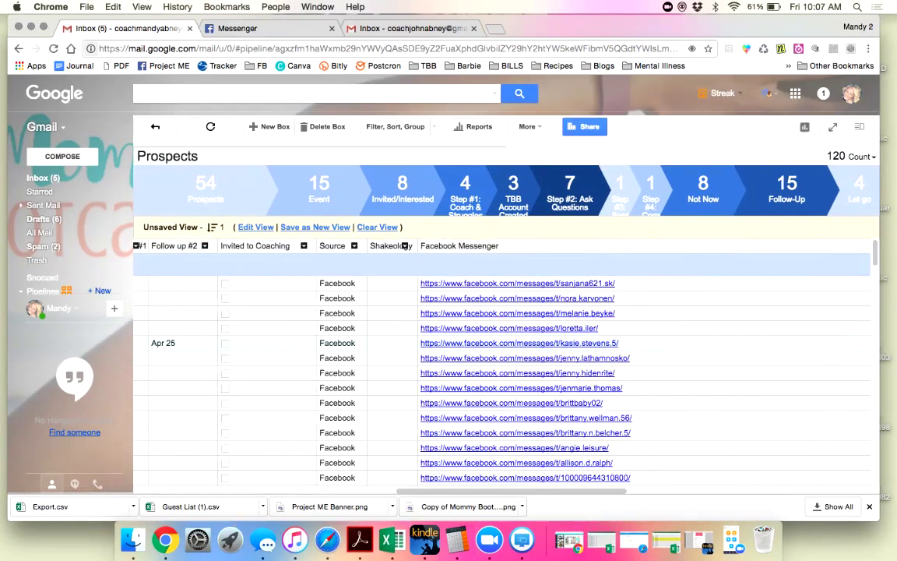
pyautogui.hscroll(5, 503, 366)
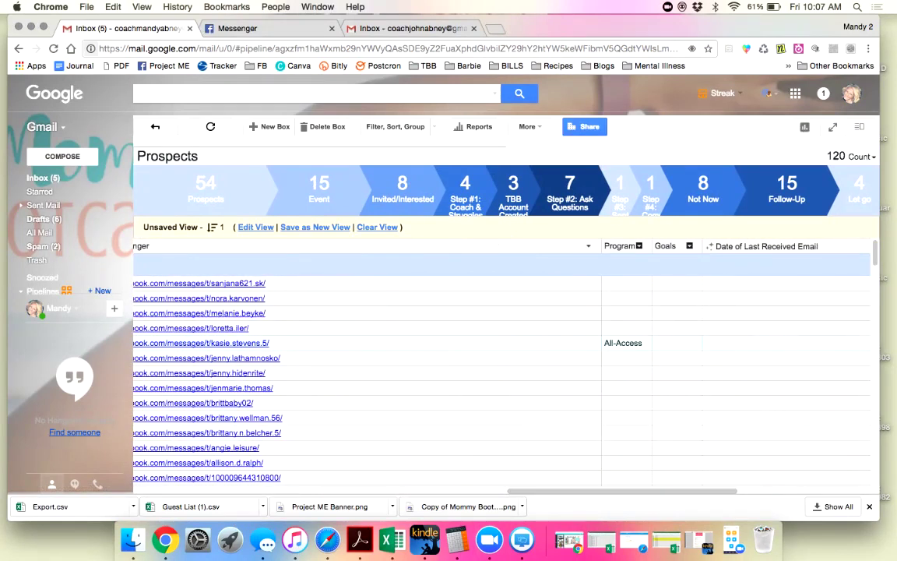
pyautogui.hscroll(-2, 502, 366)
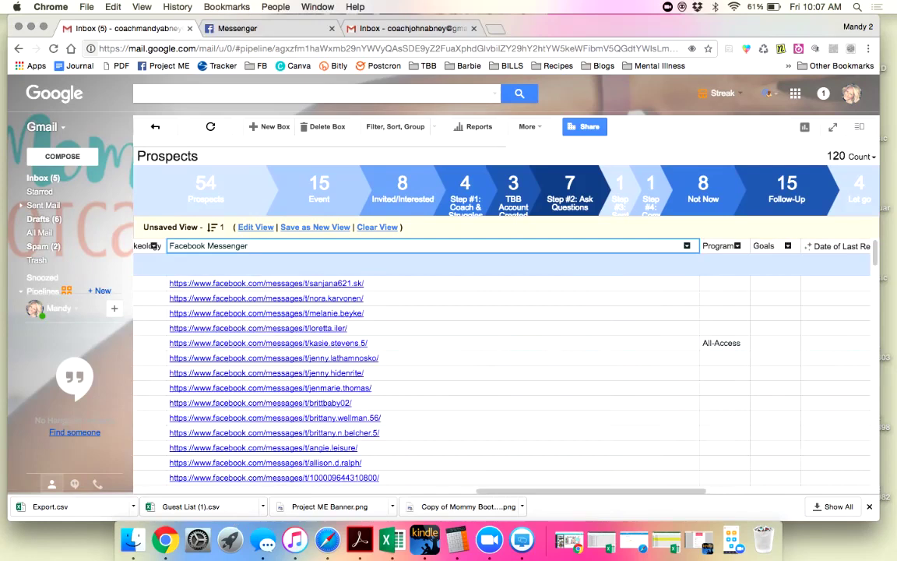
pyautogui.click(687, 245)
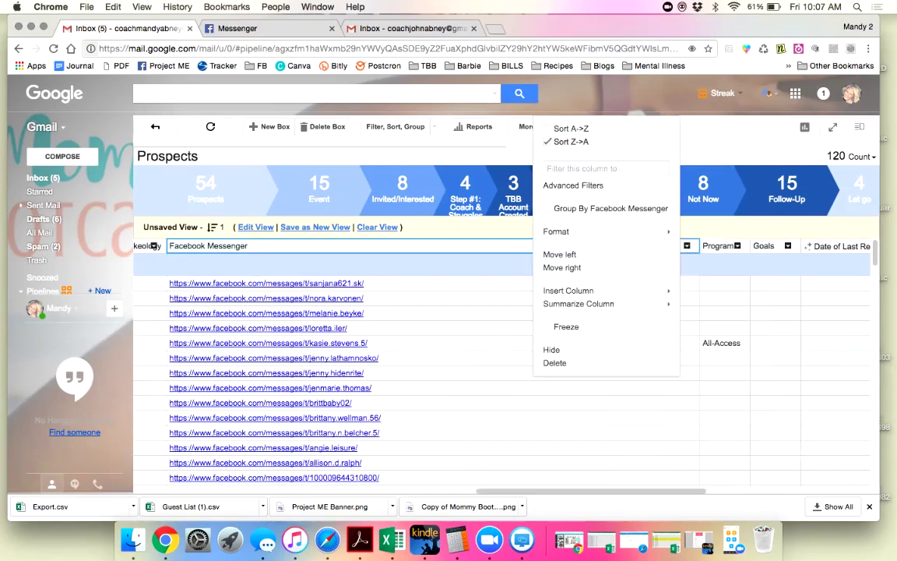
pyautogui.click(571, 128)
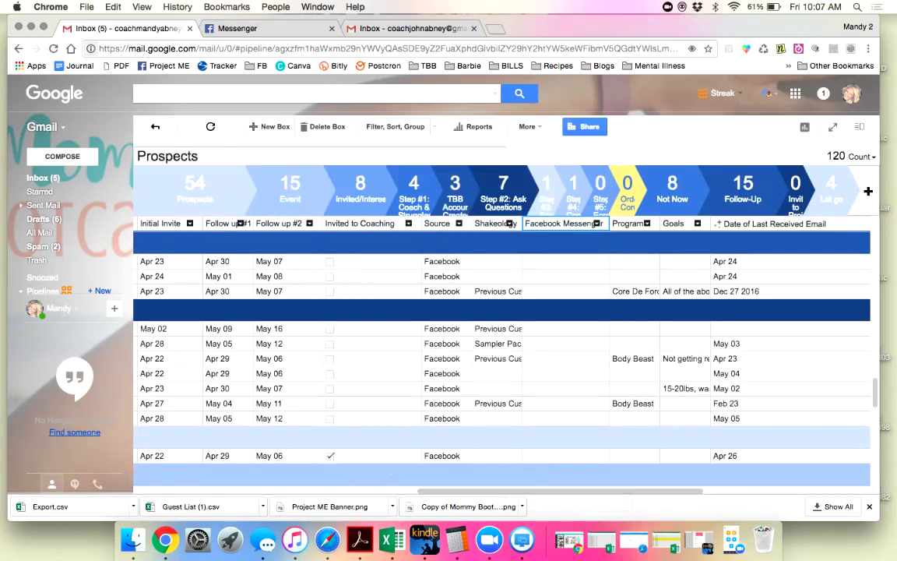
# Step: Start a filter rule for the Prospects boxes with the column Interested In and the comparison Is Any Of
pyautogui.hscroll(-10, 502, 351)
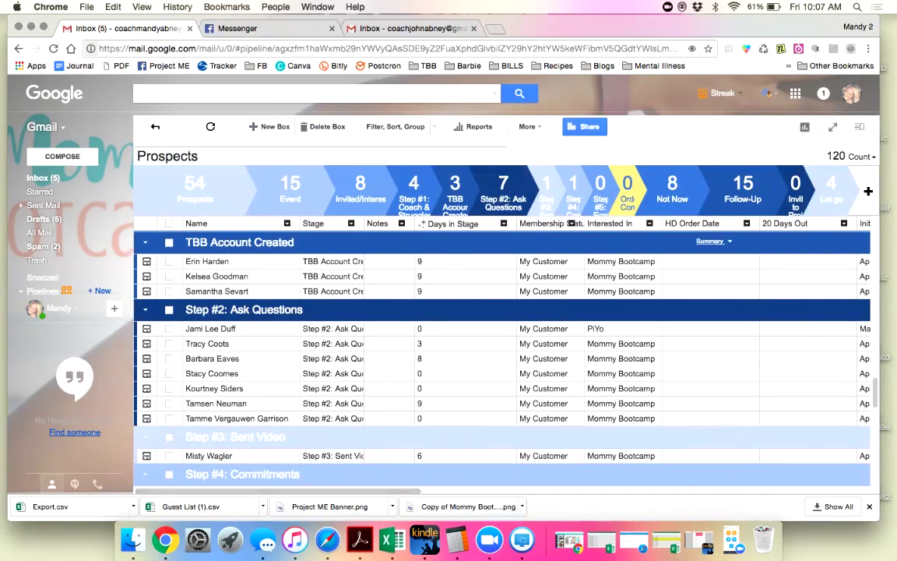
pyautogui.click(650, 224)
pyautogui.click(595, 302)
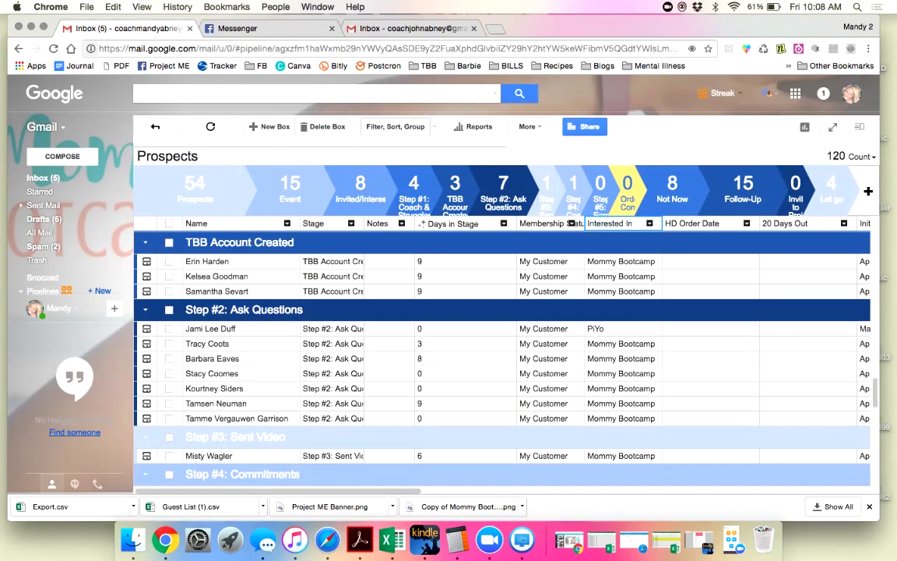
pyautogui.click(396, 127)
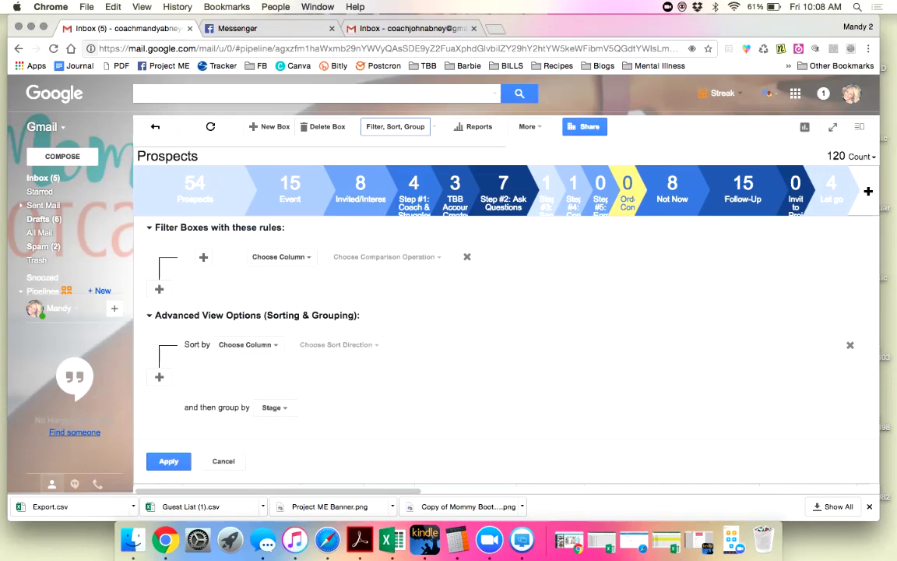
pyautogui.click(281, 257)
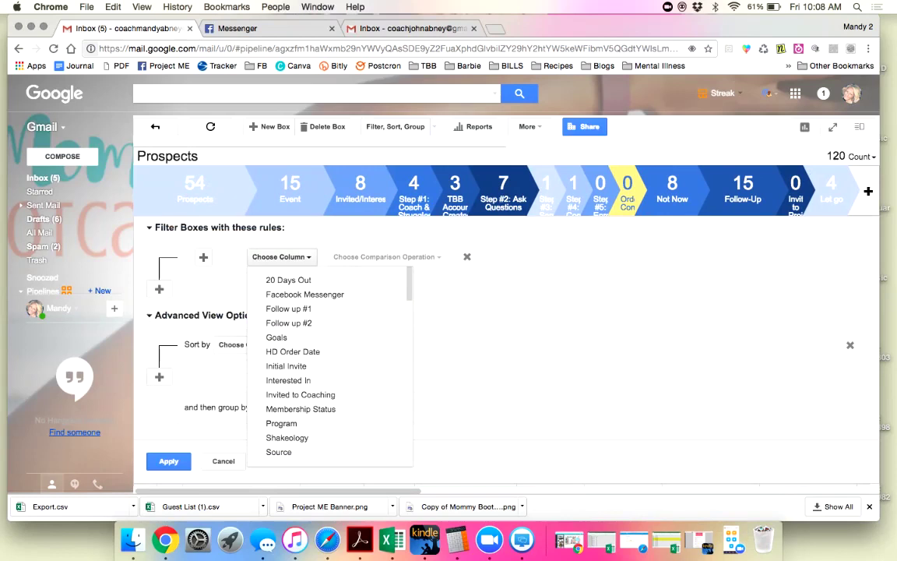
pyautogui.scroll(-5, 327, 366)
pyautogui.scroll(4, 327, 366)
pyautogui.scroll(2, 328, 366)
pyautogui.click(289, 381)
pyautogui.click(374, 256)
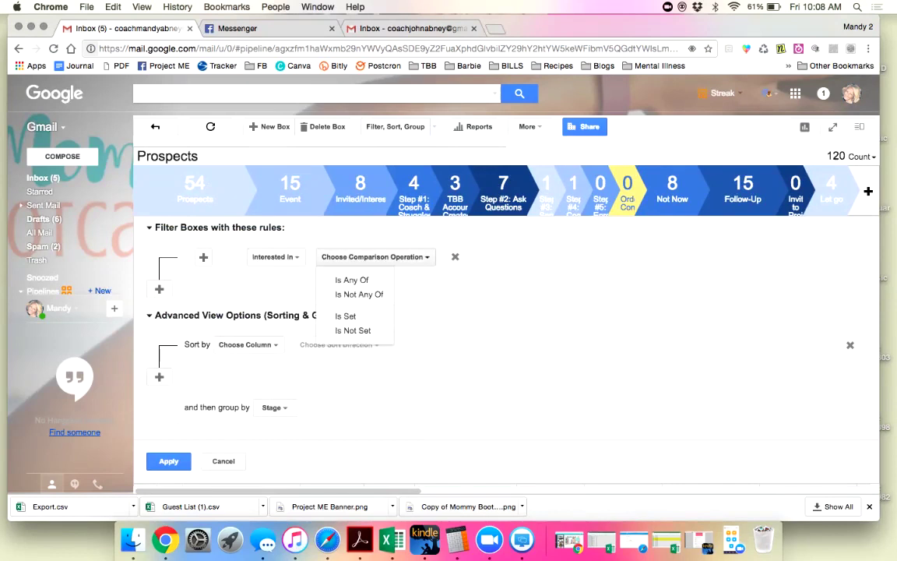
pyautogui.click(351, 279)
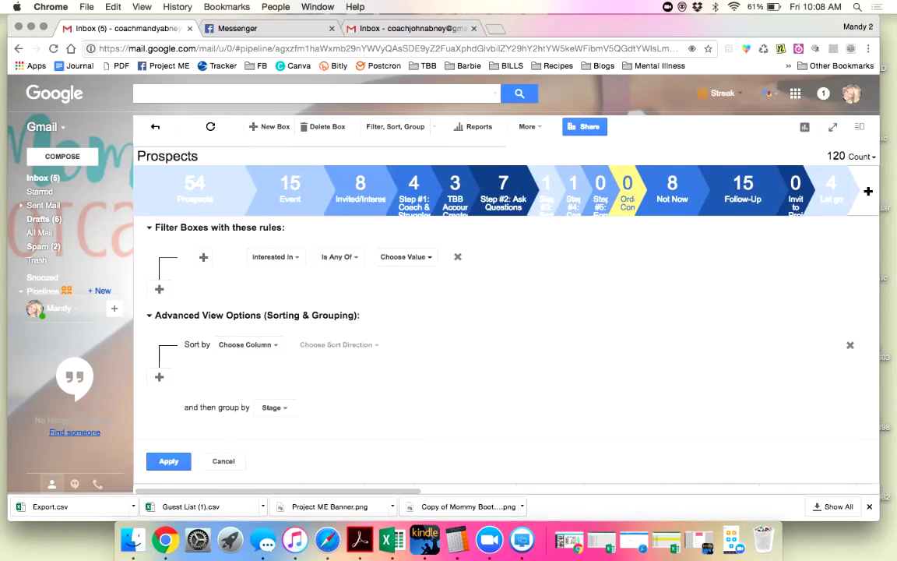
# Step: Set the Interested In rule's value to Mommy Bootcamp and apply the filter to the pipeline
pyautogui.click(405, 257)
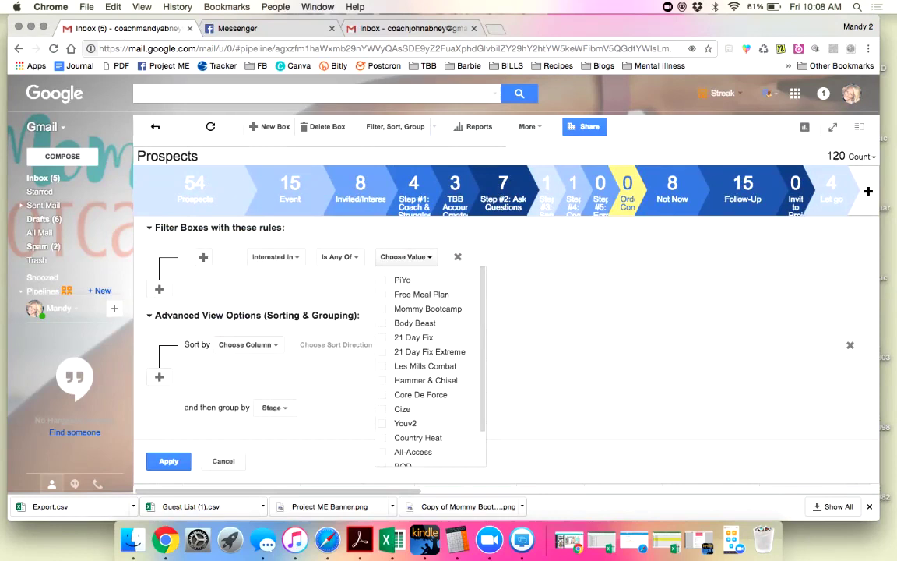
pyautogui.scroll(-2, 430, 366)
pyautogui.scroll(2, 430, 366)
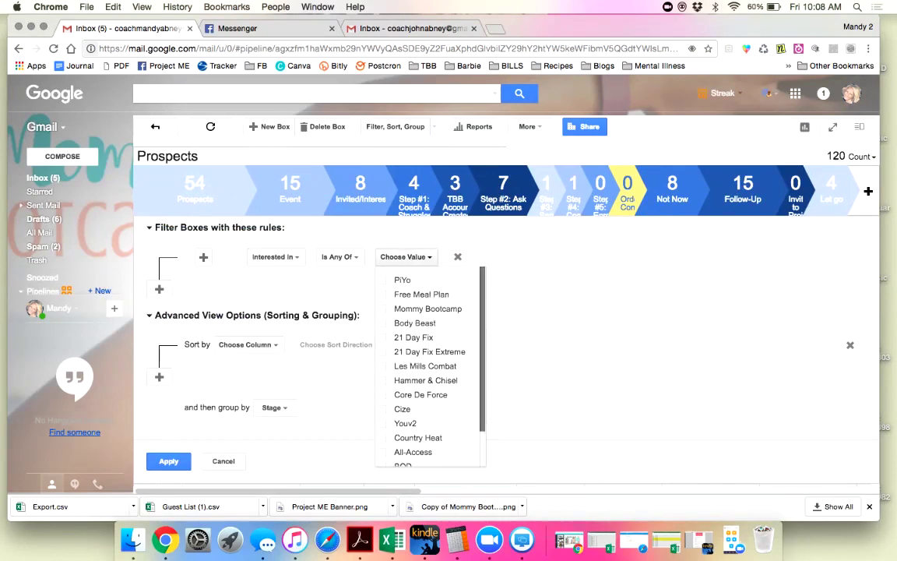
pyautogui.scroll(-2, 430, 366)
pyautogui.scroll(2, 430, 367)
pyautogui.scroll(-2, 430, 366)
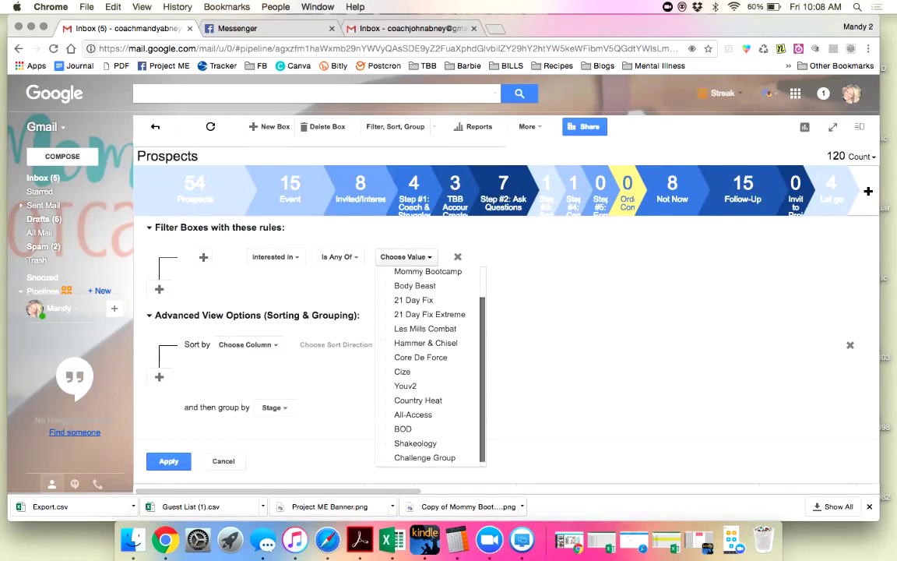
pyautogui.scroll(2, 429, 366)
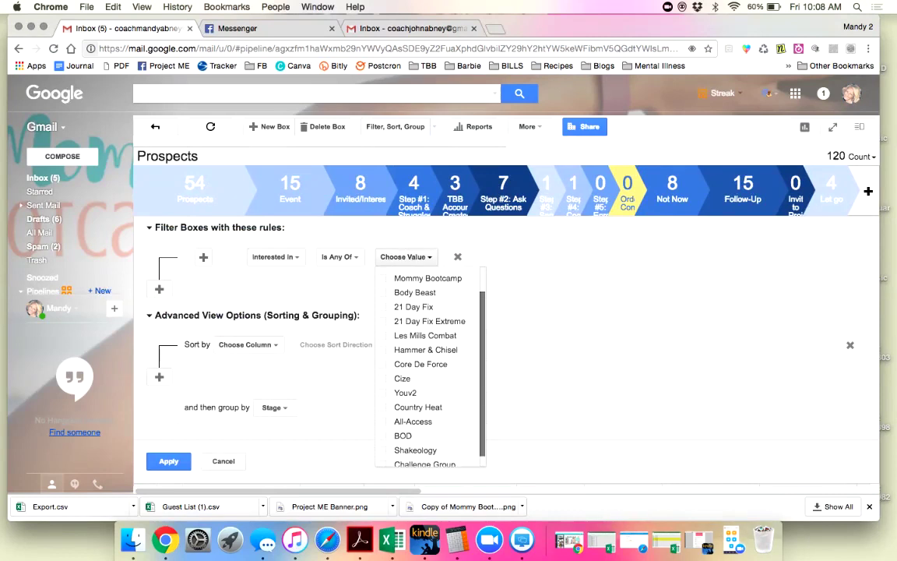
pyautogui.click(427, 291)
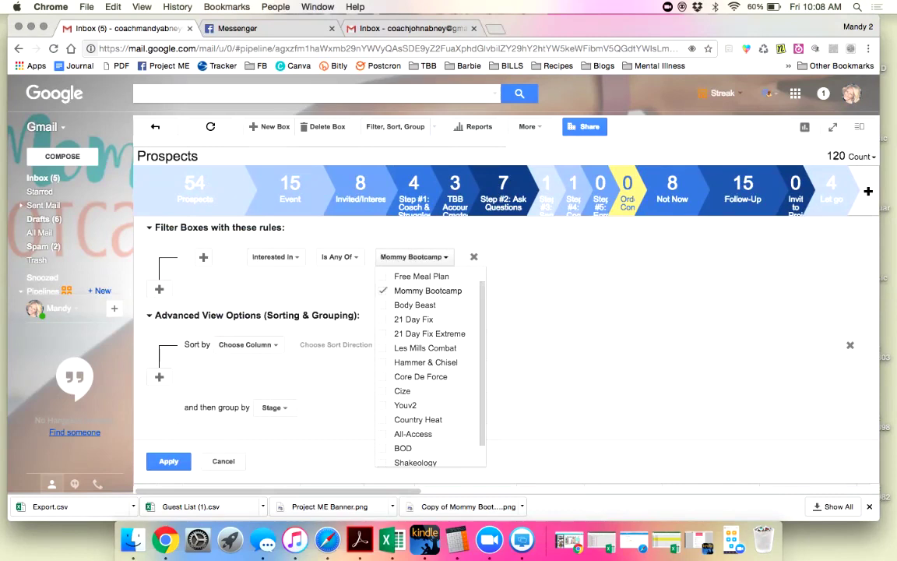
pyautogui.press('Escape')
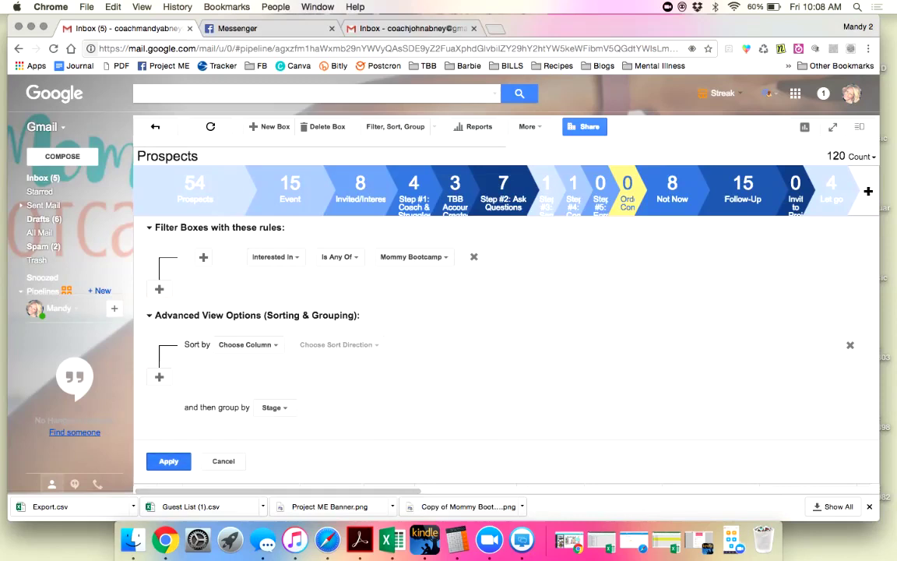
pyautogui.click(168, 460)
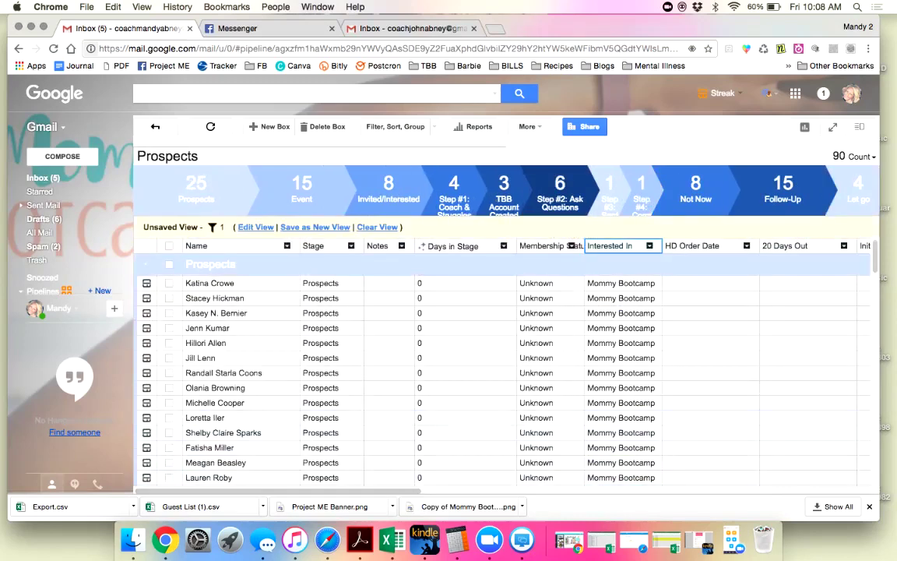
# Step: Select all filtered Mommy Bootcamp boxes, start a mass email to them, then exit the mail merge and clear the selection
pyautogui.scroll(-20, 502, 374)
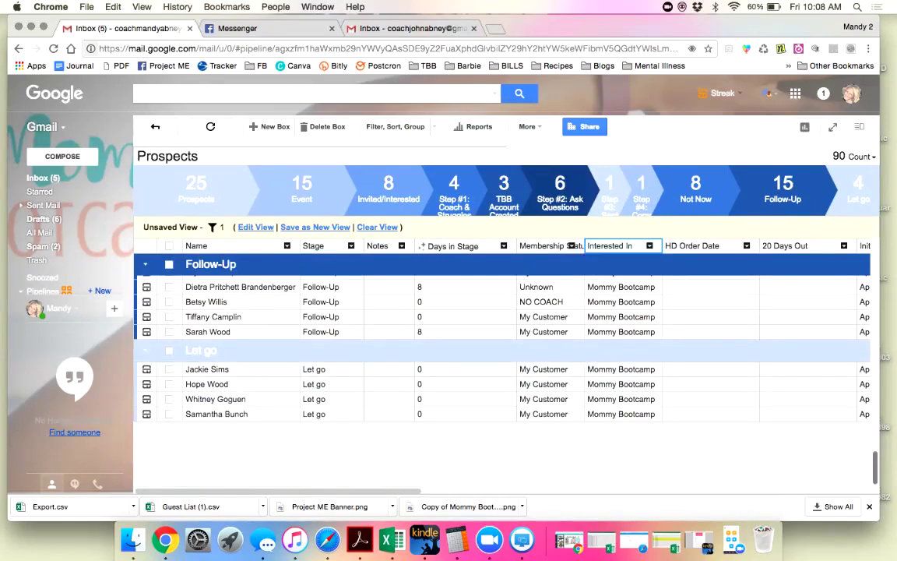
pyautogui.scroll(20, 502, 374)
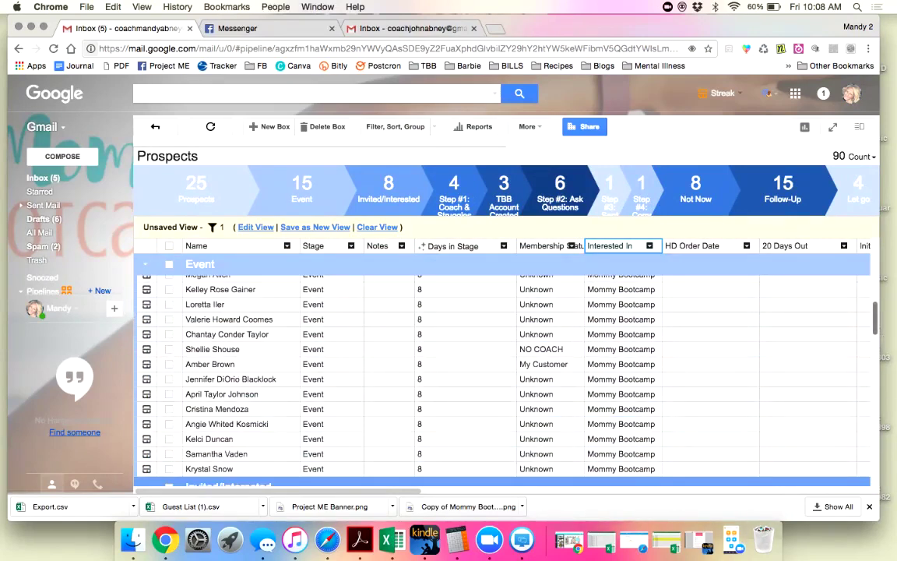
pyautogui.scroll(5, 502, 374)
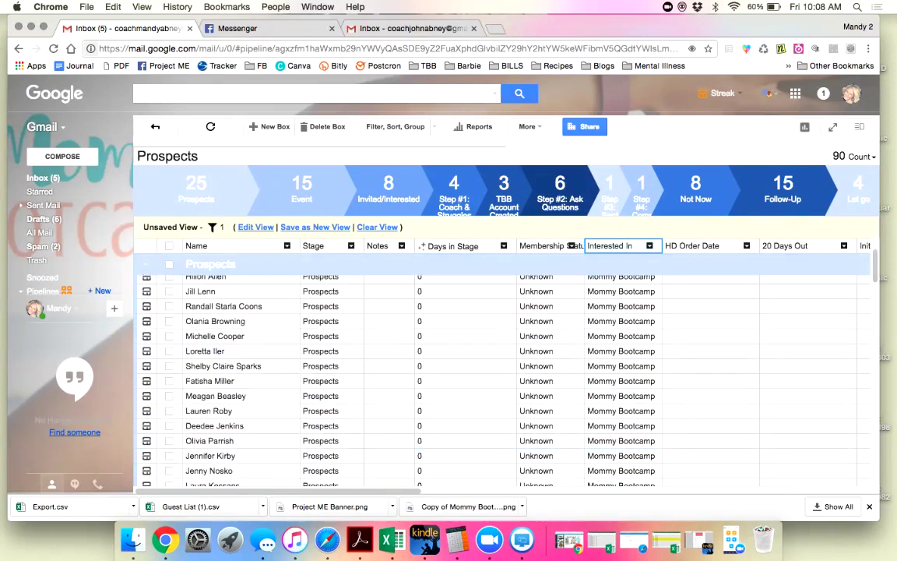
pyautogui.click(169, 245)
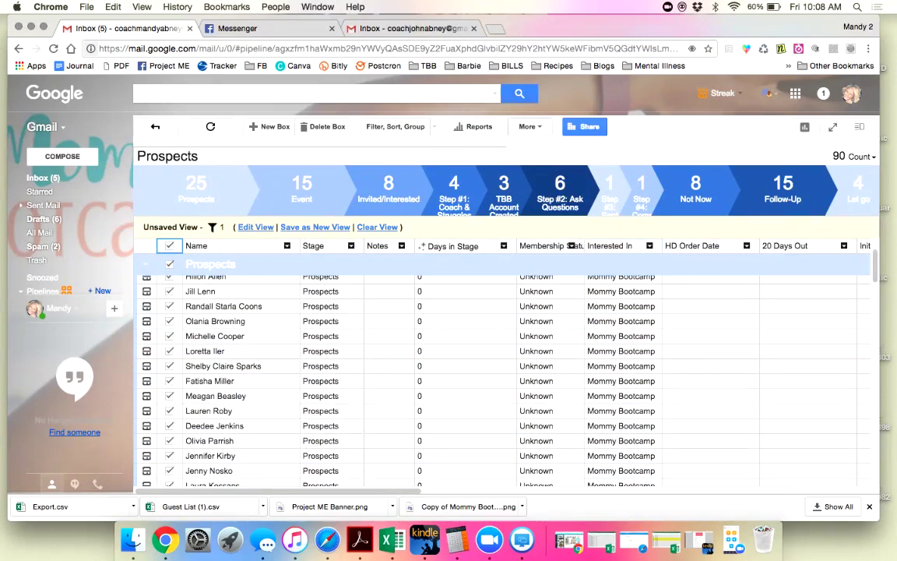
pyautogui.click(529, 126)
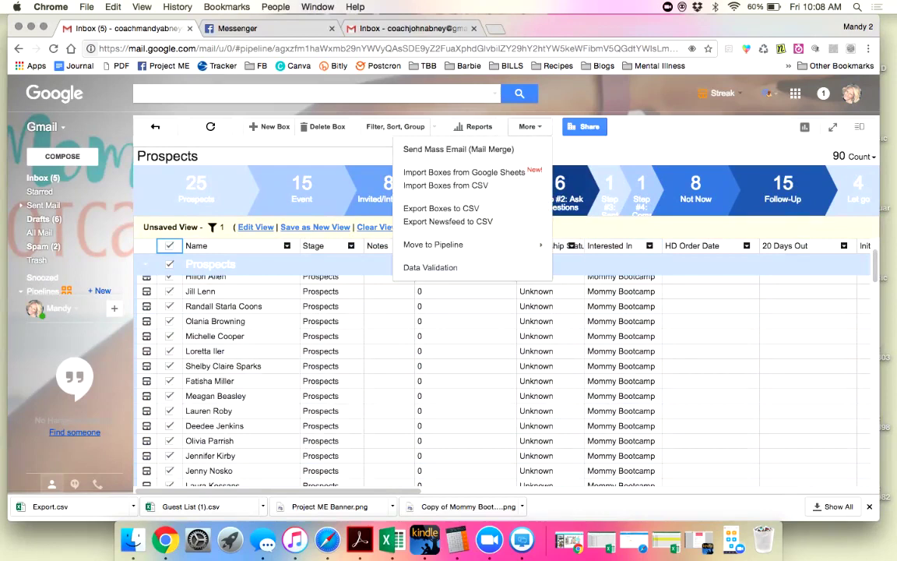
pyautogui.click(459, 149)
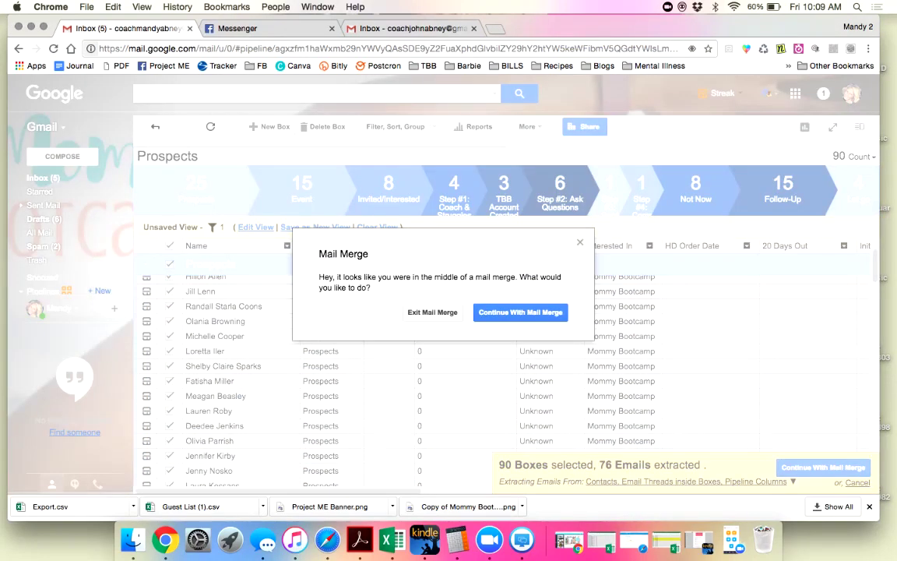
pyautogui.click(432, 311)
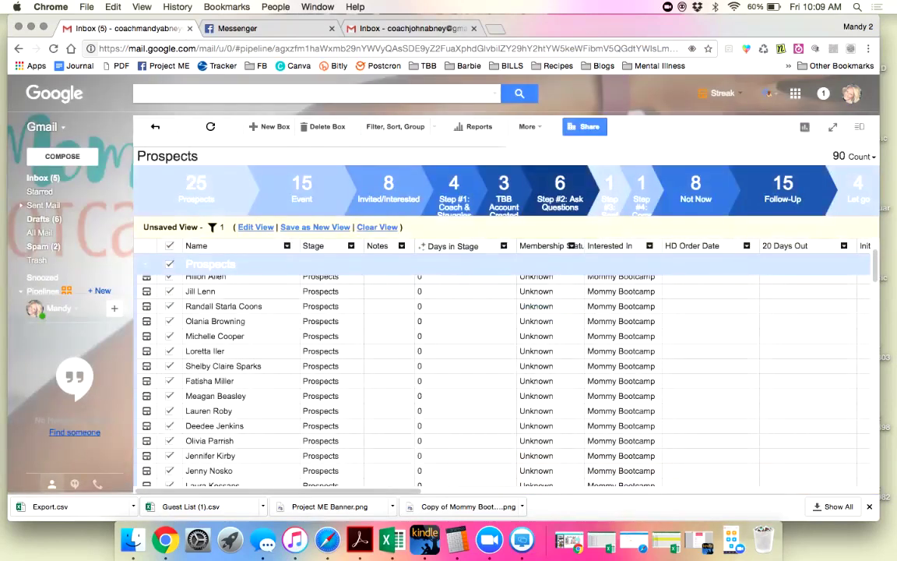
pyautogui.click(170, 246)
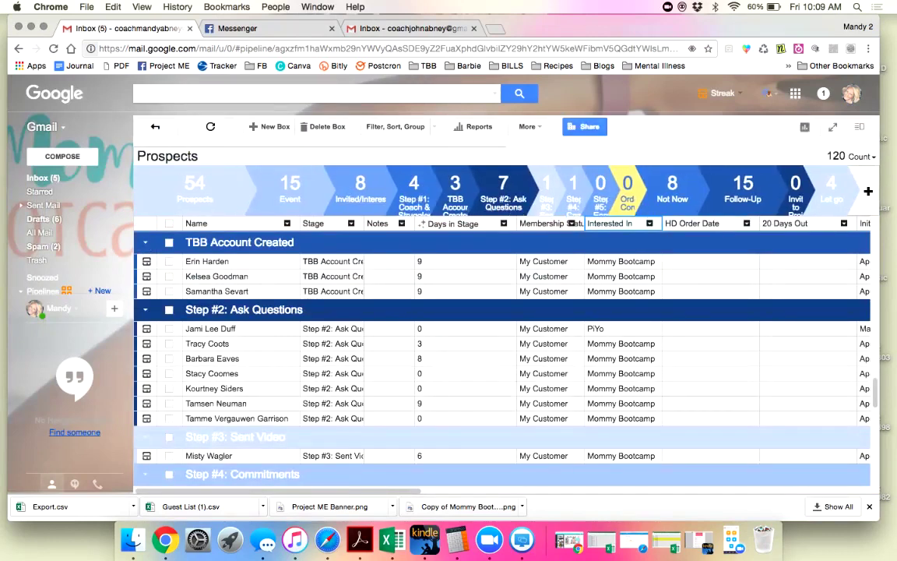
# Step: Filter the Prospects boxes with the rule Follow up #1 Before Today and apply it to the pipeline
pyautogui.click(395, 126)
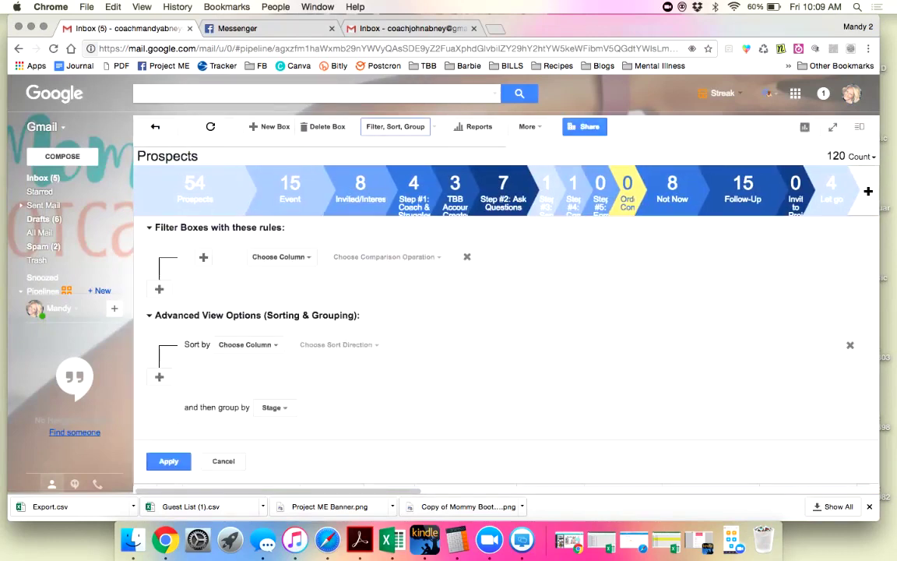
pyautogui.click(282, 256)
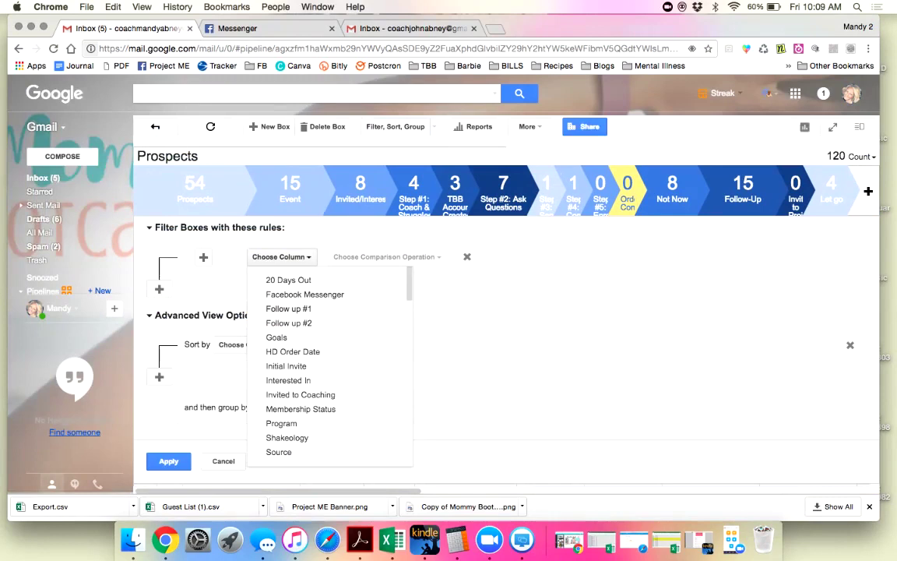
pyautogui.click(288, 309)
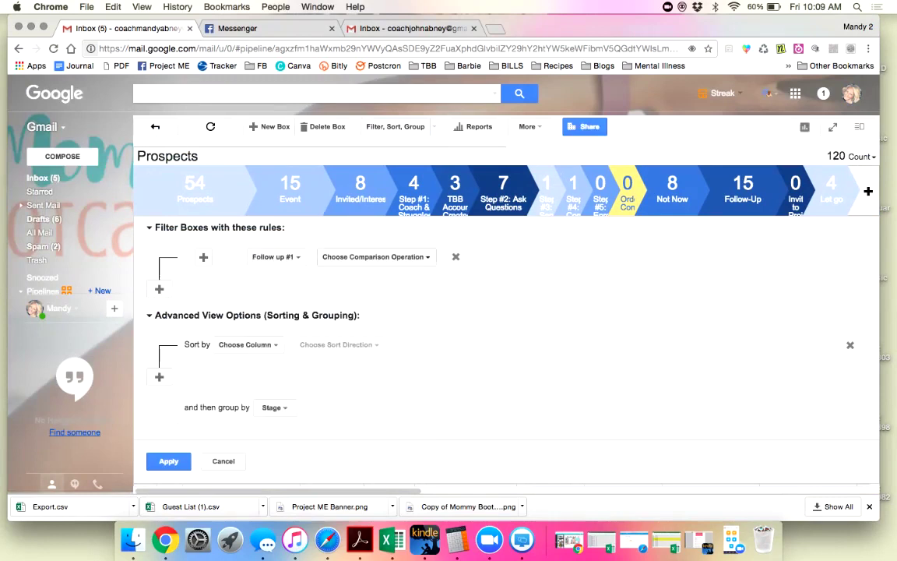
pyautogui.click(376, 256)
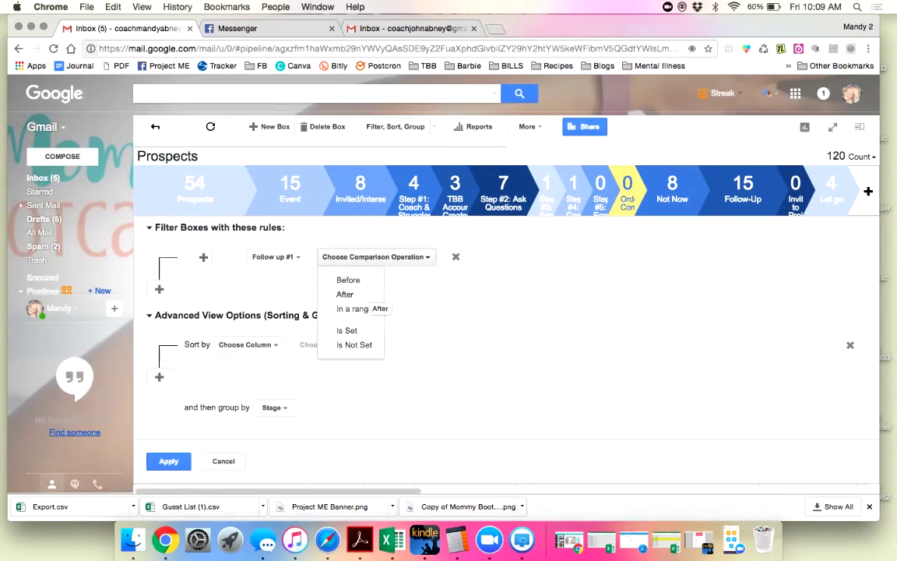
pyautogui.click(348, 331)
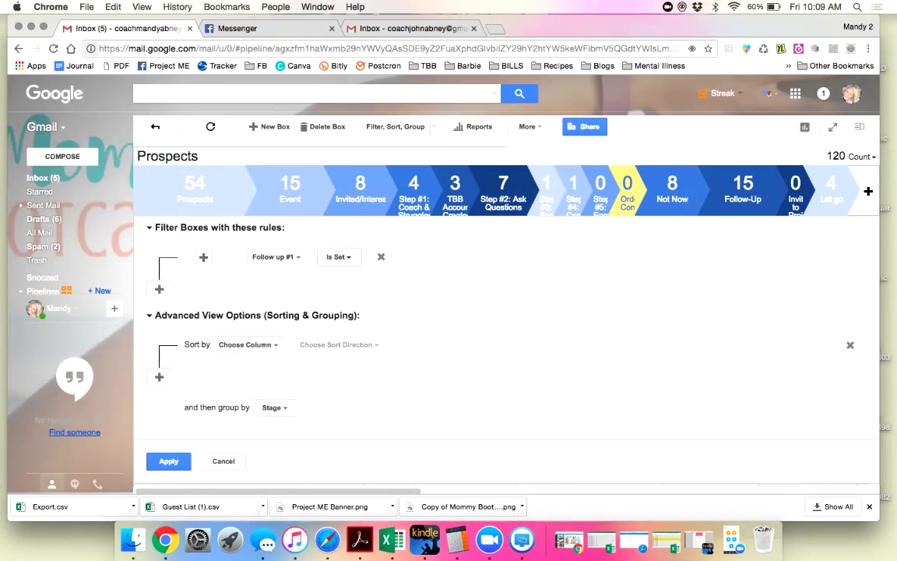
pyautogui.click(339, 257)
pyautogui.click(348, 279)
pyautogui.click(404, 257)
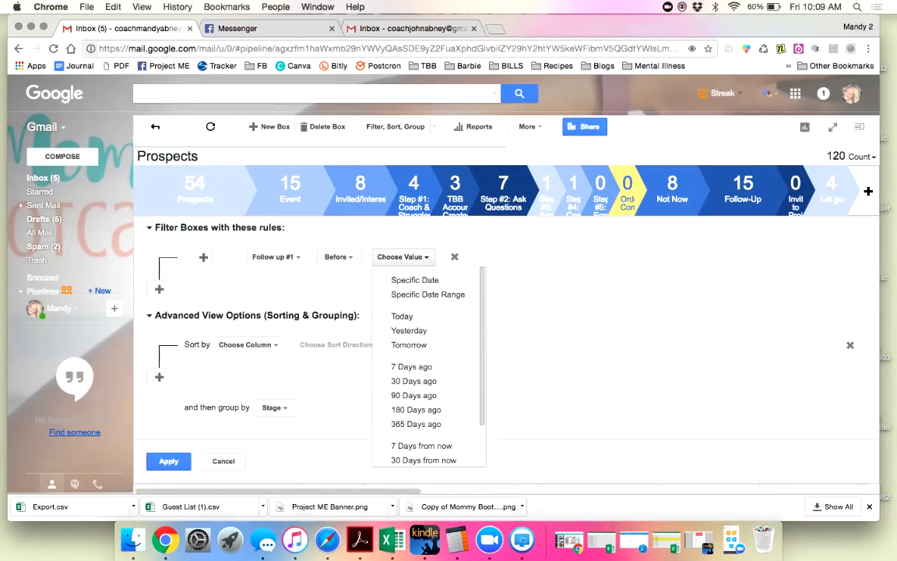
pyautogui.click(401, 316)
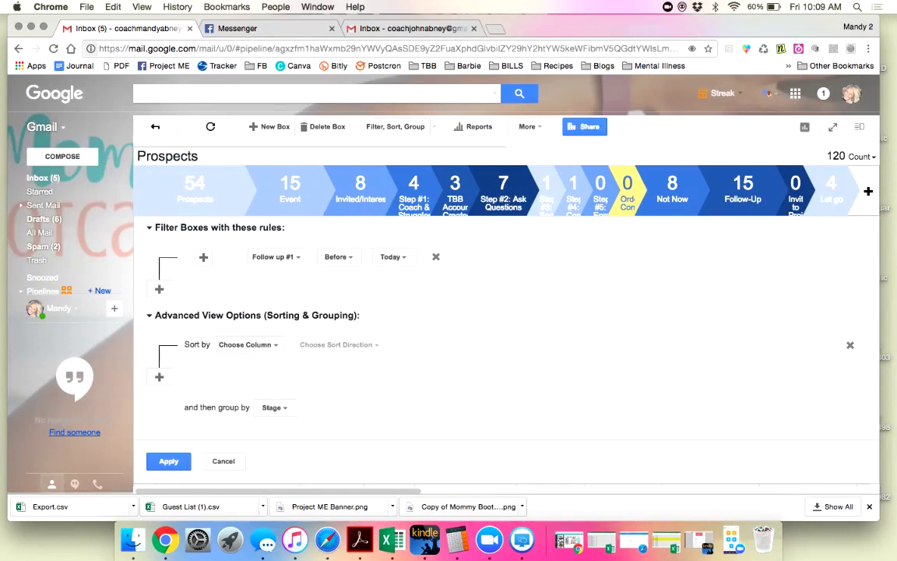
pyautogui.click(168, 460)
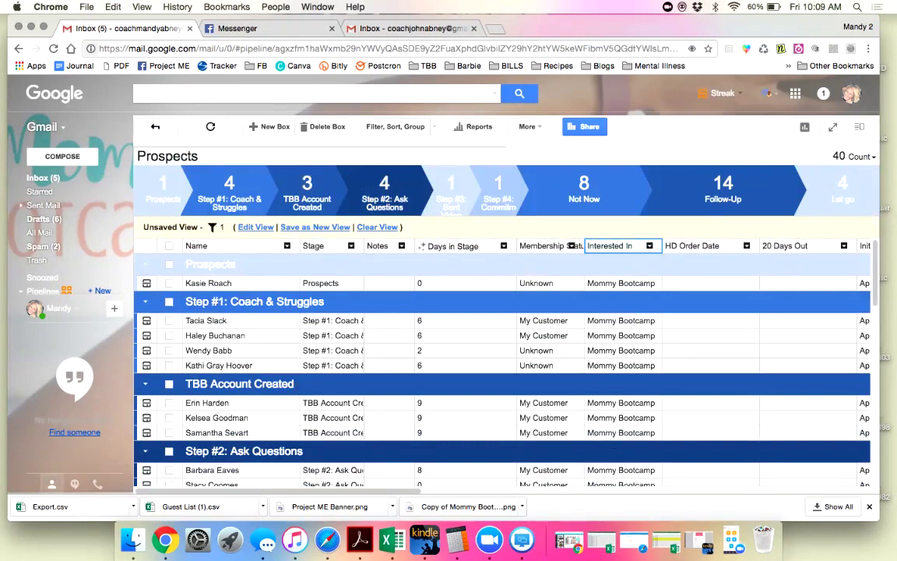
# Step: Review the filtered boxes, select the Step #1: Coach & Struggles group to view its bulk action options, and deselect the group
pyautogui.scroll(-3, 502, 367)
pyautogui.scroll(-10, 503, 366)
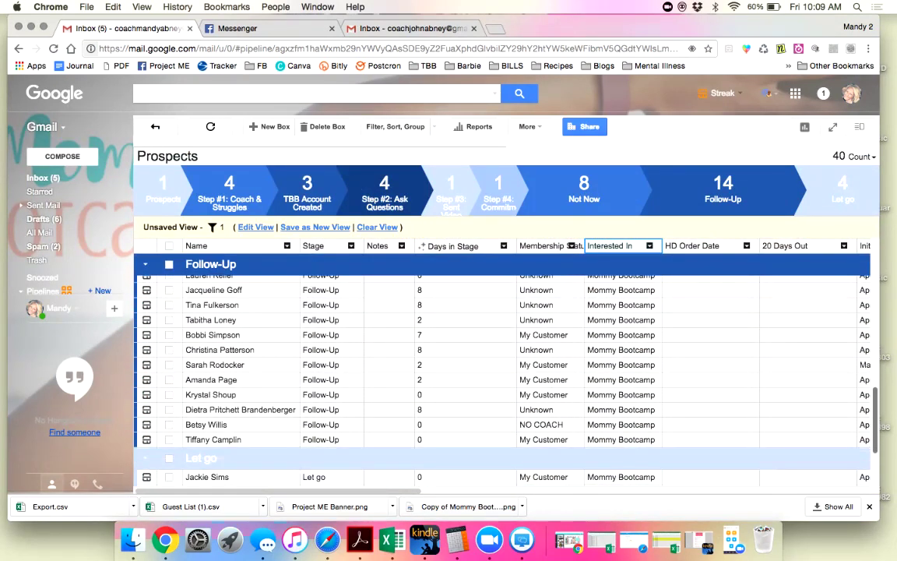
pyautogui.scroll(15, 502, 366)
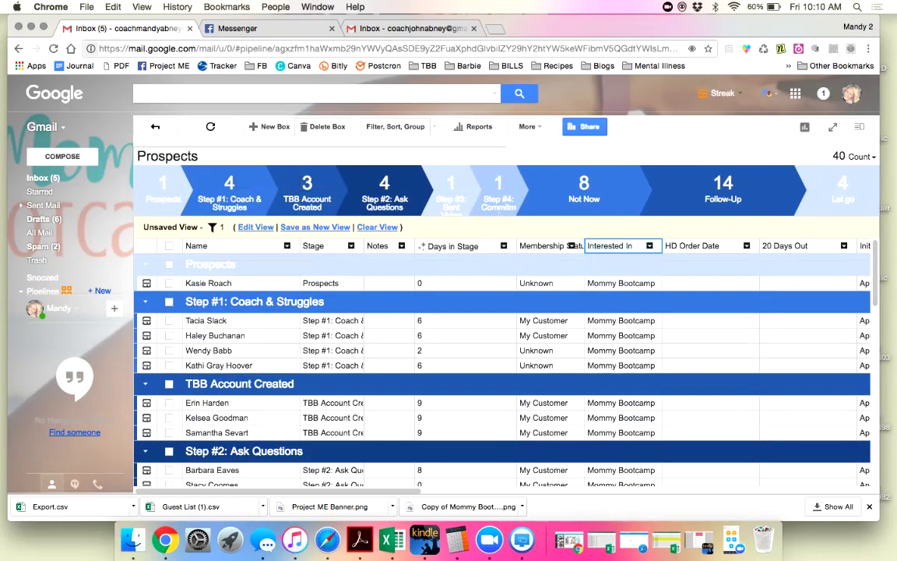
pyautogui.click(169, 302)
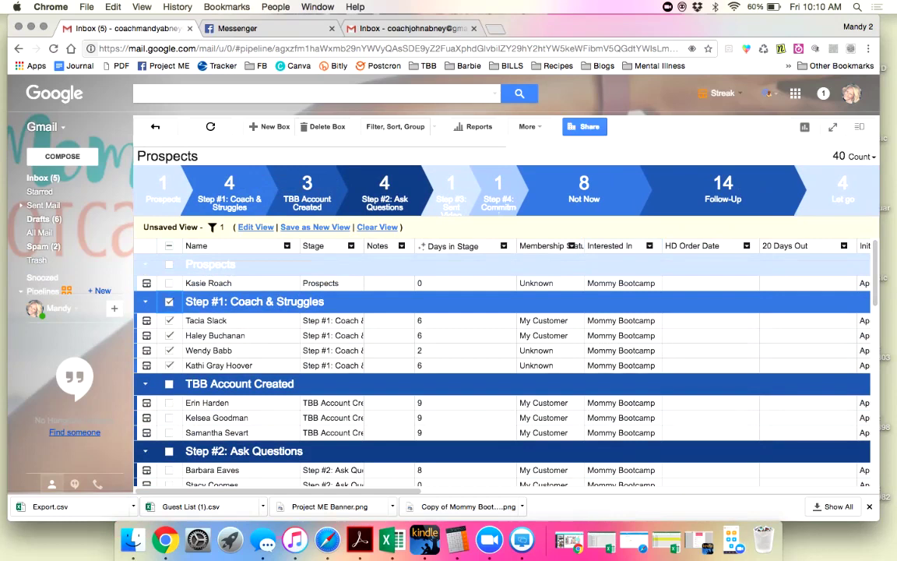
pyautogui.click(528, 126)
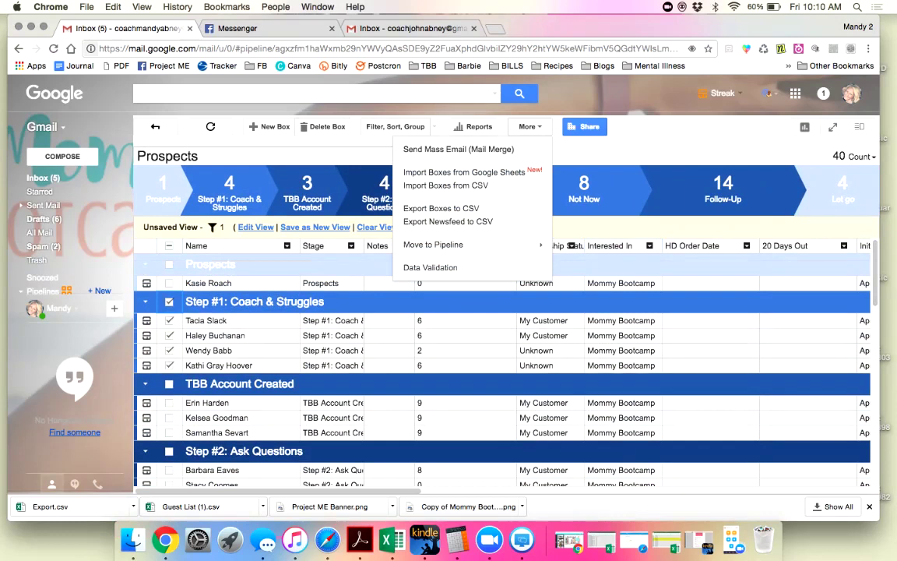
pyautogui.moveTo(452, 244)
pyautogui.click(169, 302)
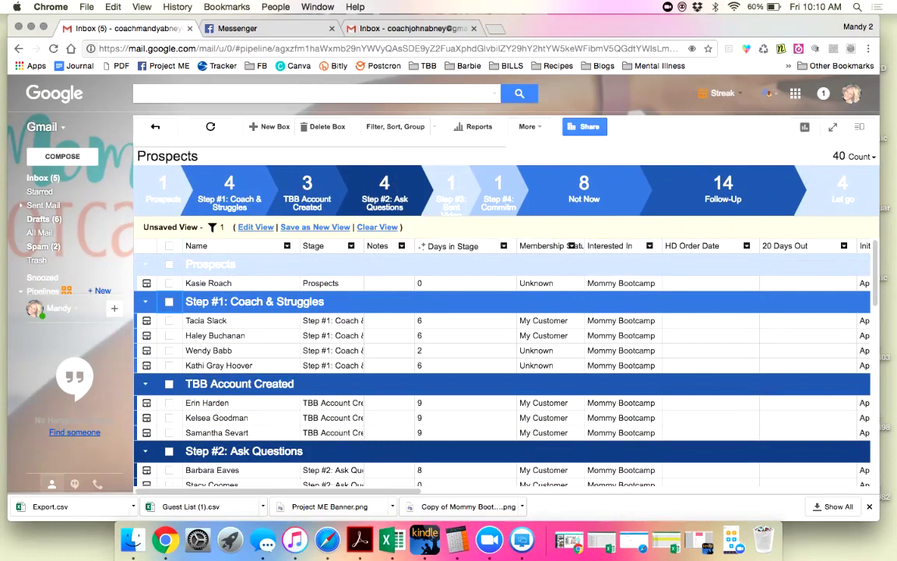
# Step: Reselect the Step #1: Coach & Struggles boxes, view the stage choices for one of them, and cancel without changing it
pyautogui.click(169, 301)
pyautogui.click(332, 336)
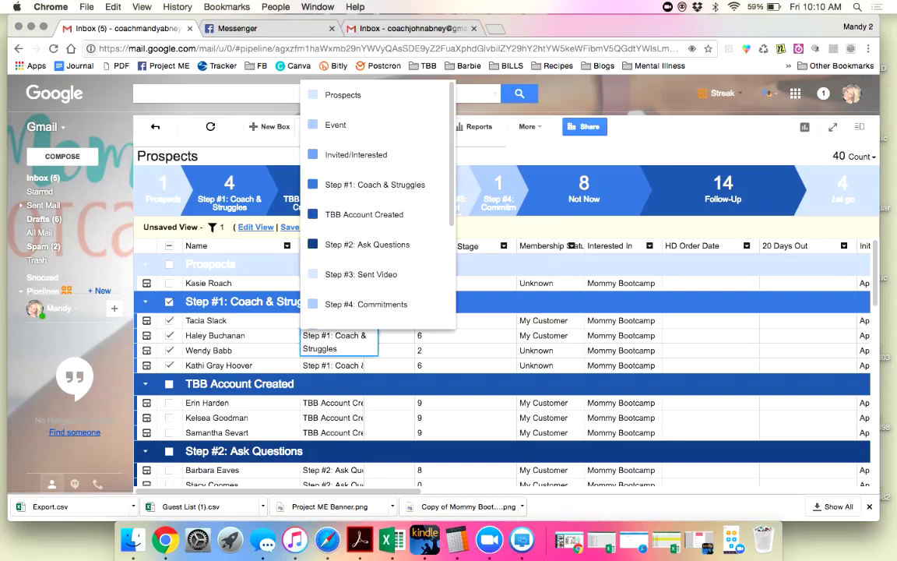
pyautogui.press('Escape')
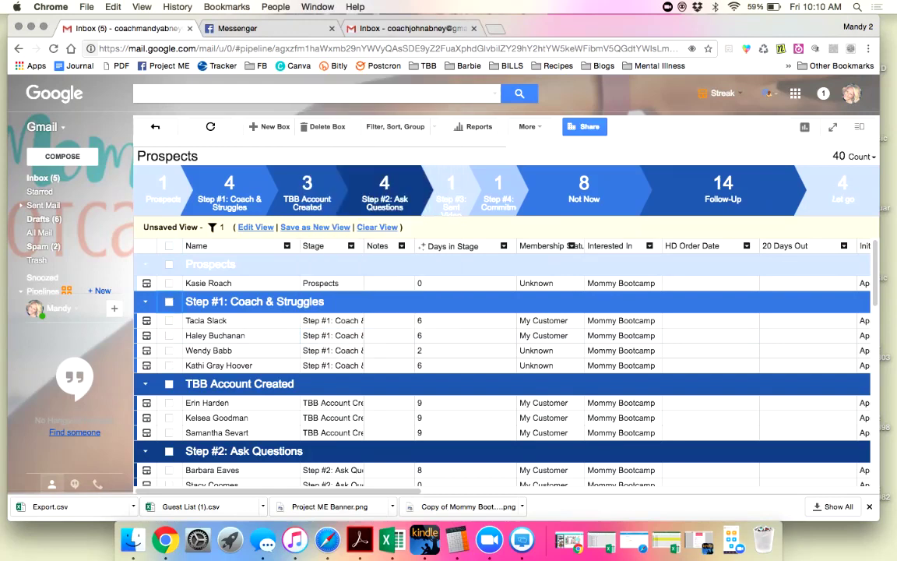
# Step: Open the first prospect in Step #1: Coach & Struggles, view the available stages, and return to the Prospects list
pyautogui.click(147, 321)
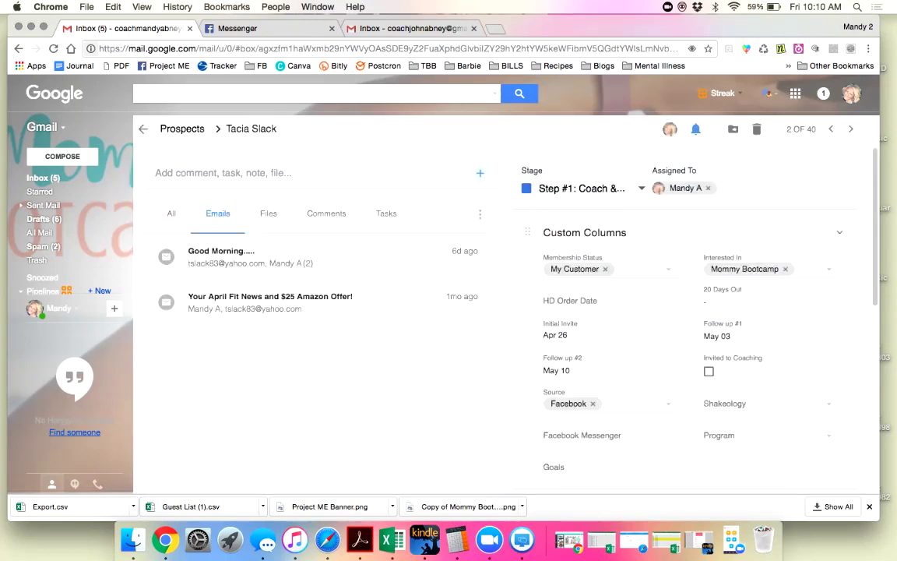
pyautogui.click(582, 188)
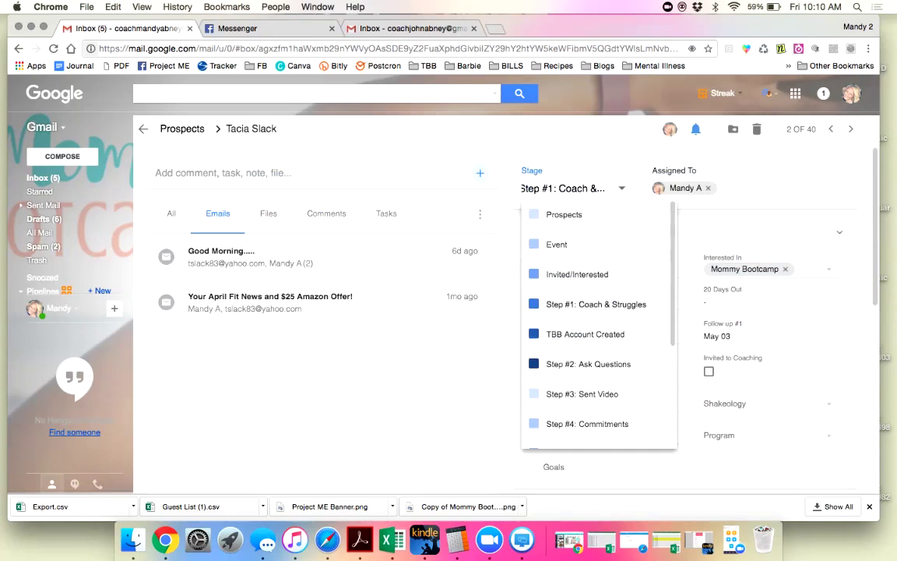
pyautogui.click(452, 366)
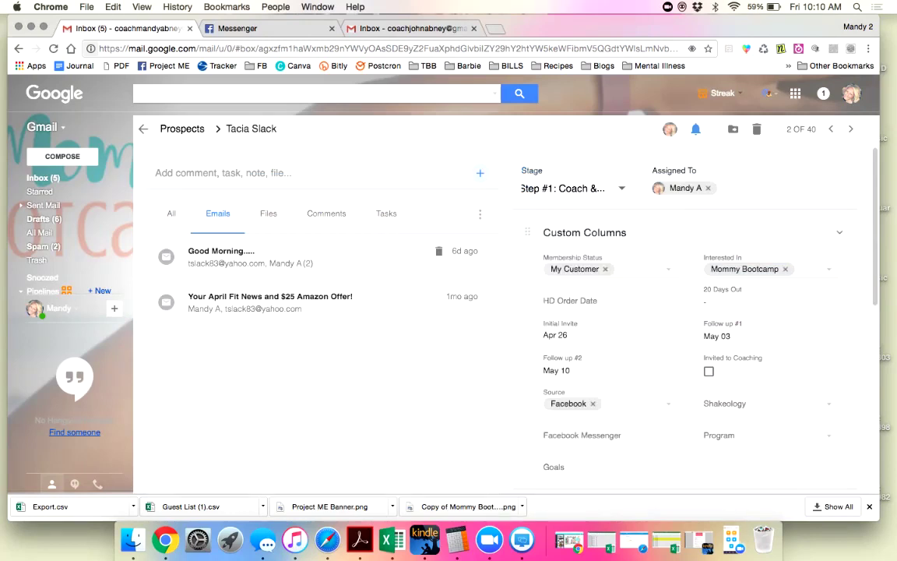
pyautogui.click(181, 128)
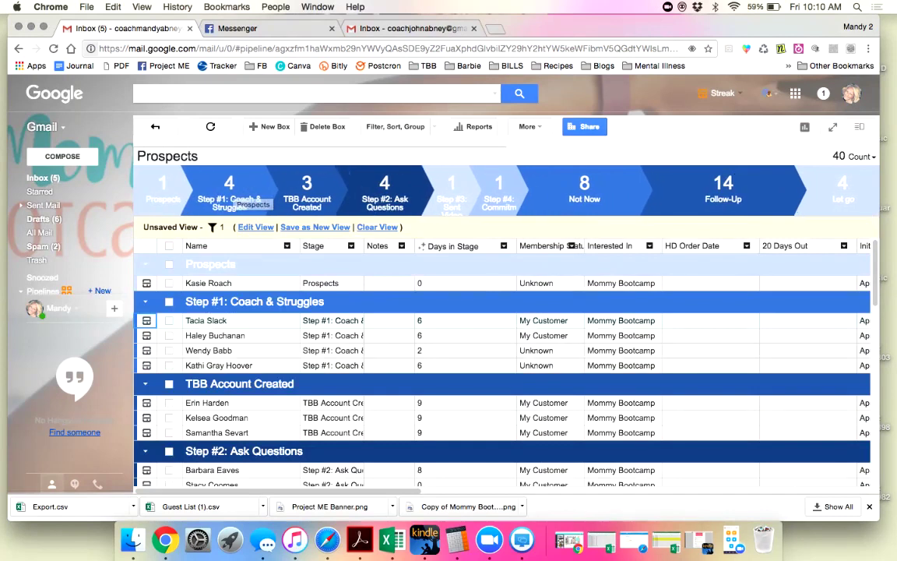
# Step: Hide the Days in Stage, Membership Status, HD Order Date and 20 Days Out columns in the Prospects list
pyautogui.click(503, 247)
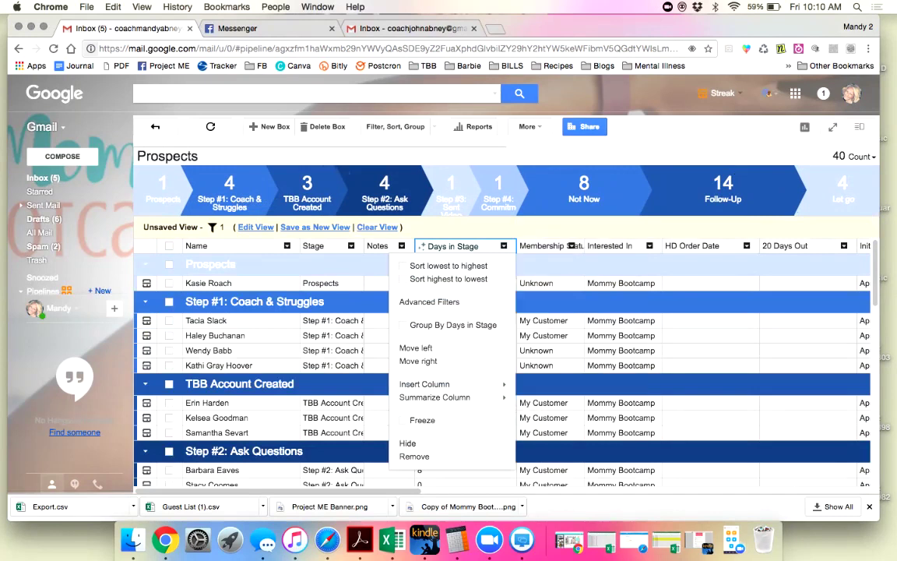
pyautogui.click(409, 444)
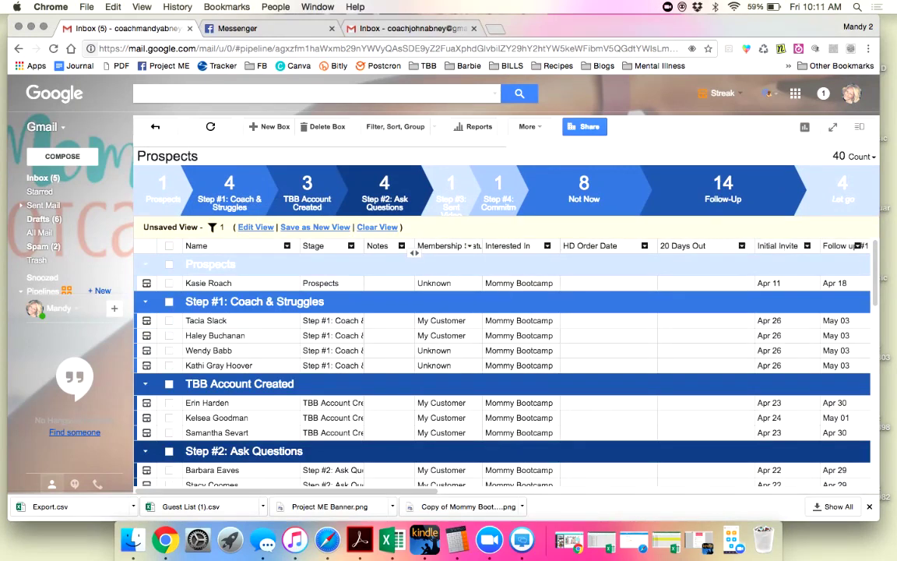
pyautogui.click(421, 246)
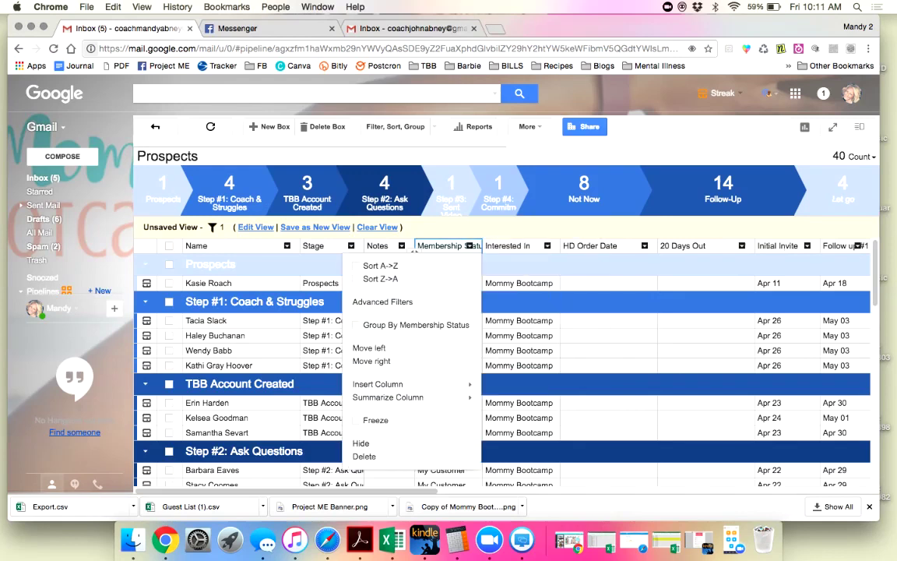
pyautogui.click(360, 443)
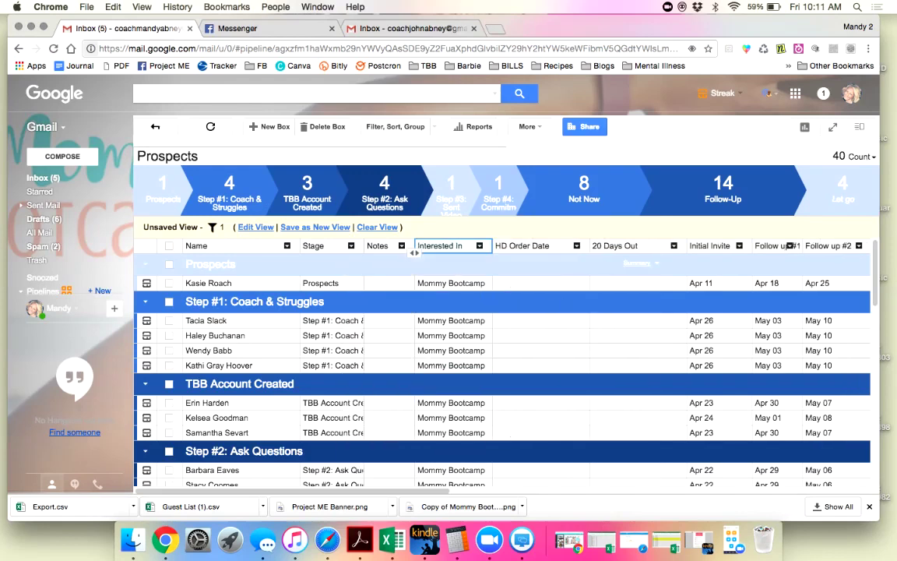
pyautogui.click(576, 246)
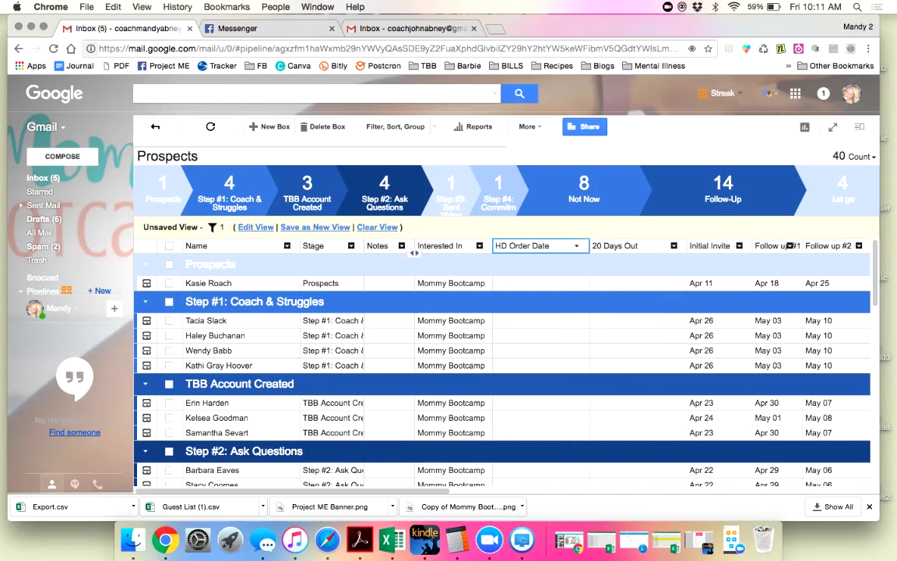
pyautogui.moveTo(506, 348)
pyautogui.click(480, 465)
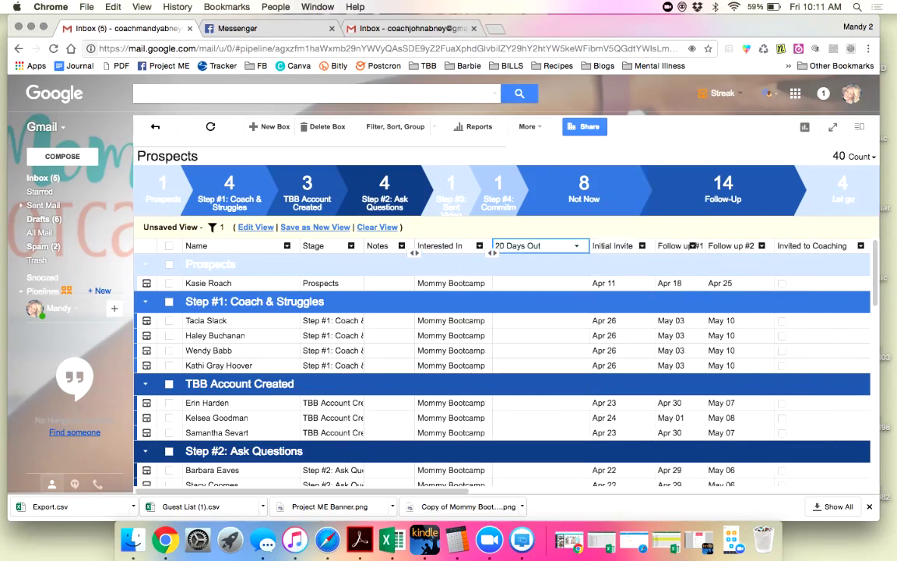
pyautogui.click(576, 245)
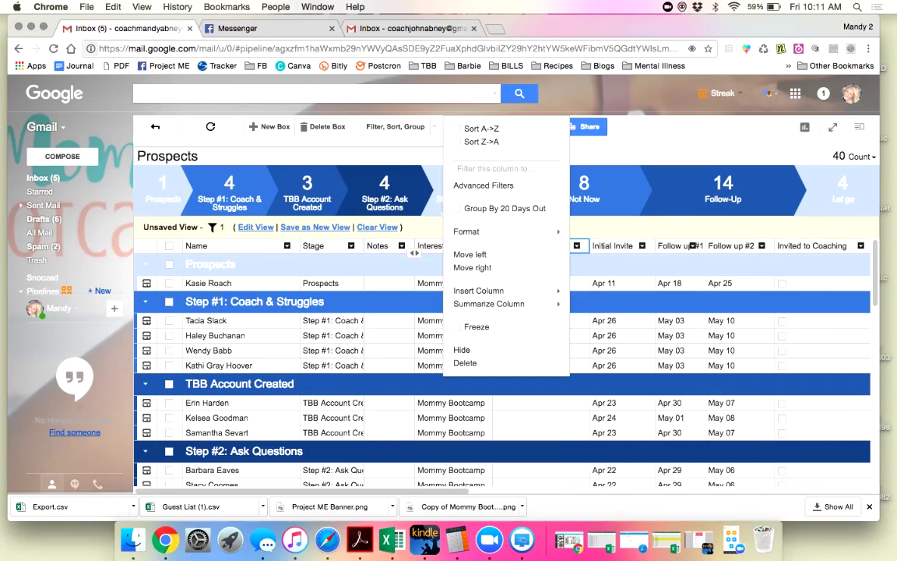
pyautogui.click(462, 350)
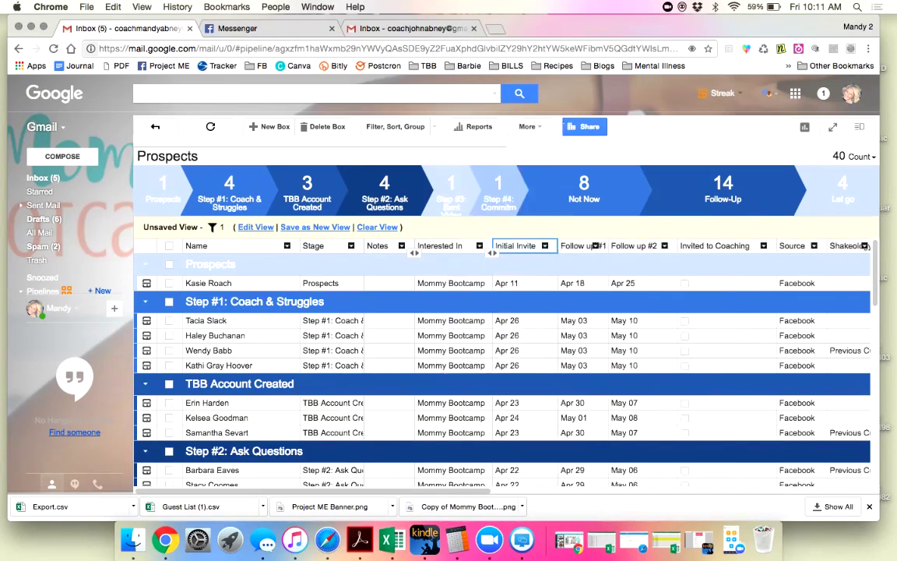
# Step: Hide the Initial Invite, Follow up #1, Follow up #2, Invited to Coaching and Source columns in the Prospects list
pyautogui.click(544, 245)
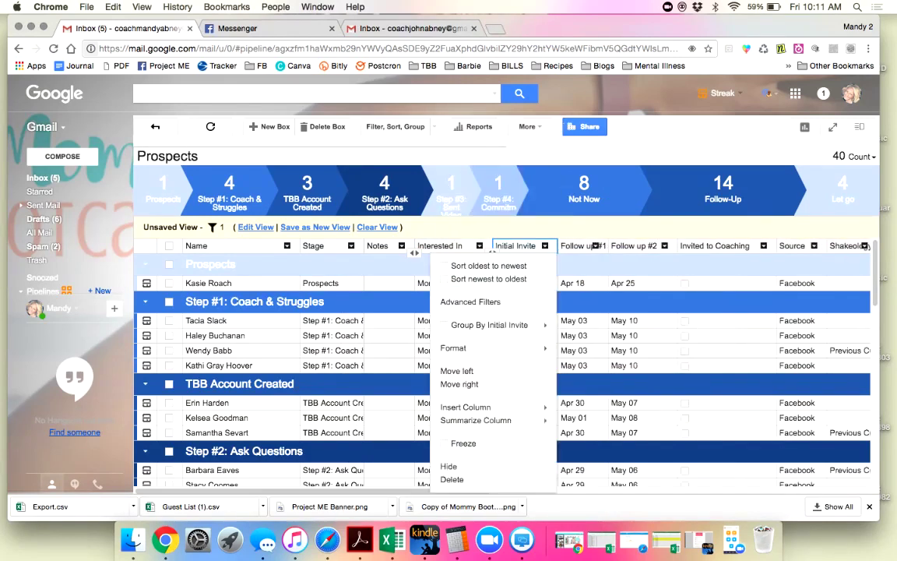
pyautogui.click(463, 478)
pyautogui.click(531, 245)
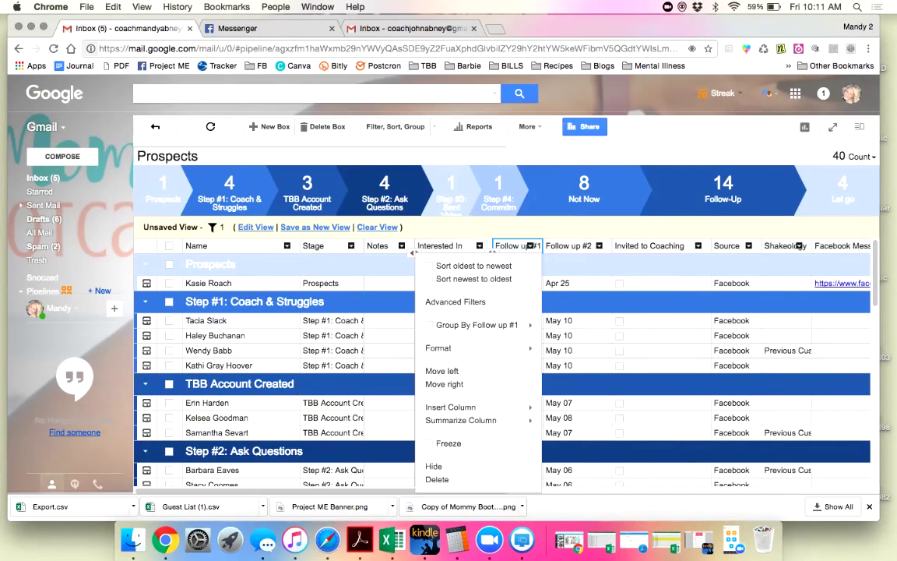
pyautogui.click(436, 475)
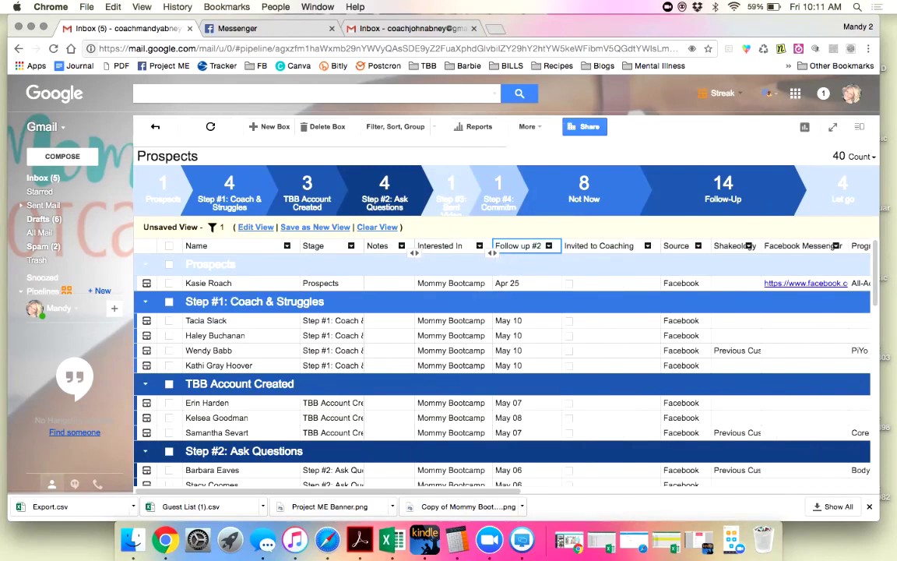
pyautogui.click(492, 250)
pyautogui.click(455, 479)
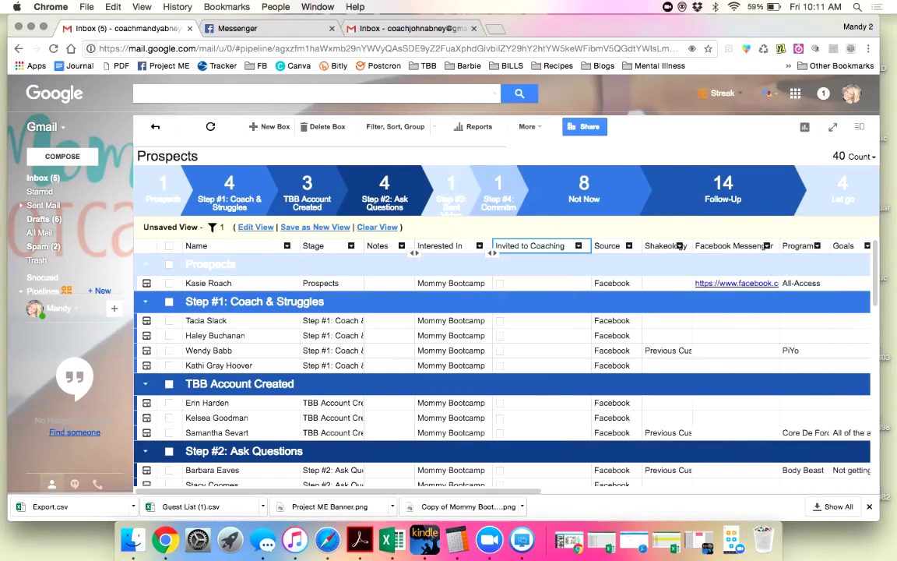
pyautogui.click(493, 249)
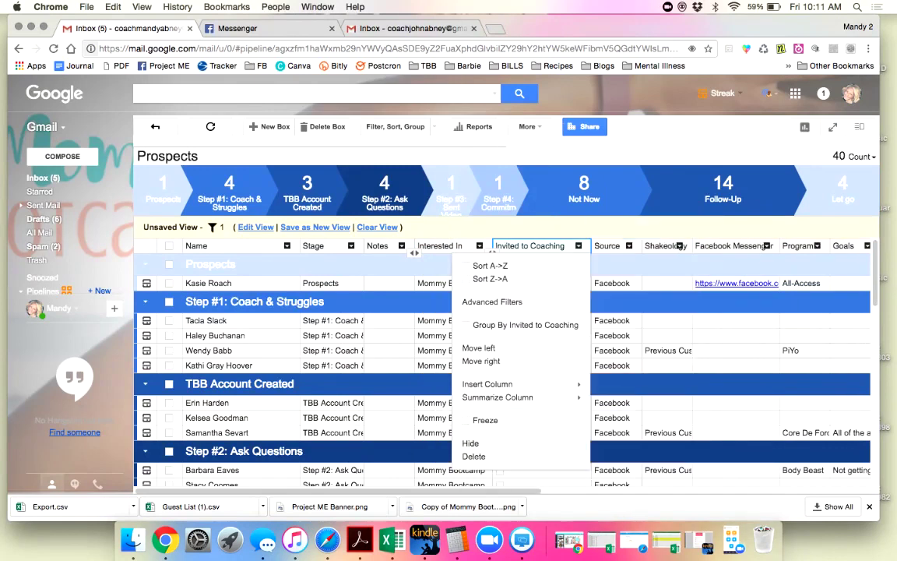
pyautogui.click(474, 457)
pyautogui.click(492, 249)
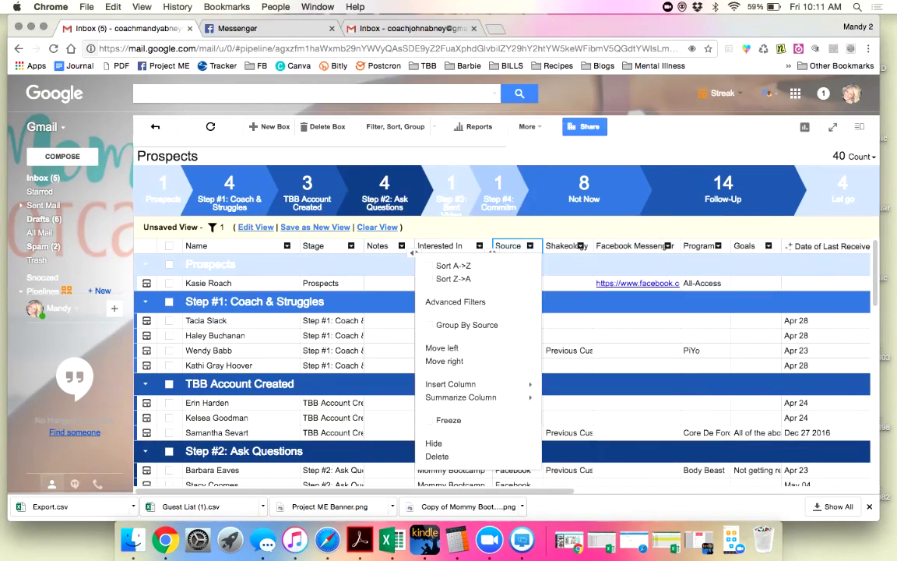
pyautogui.click(437, 457)
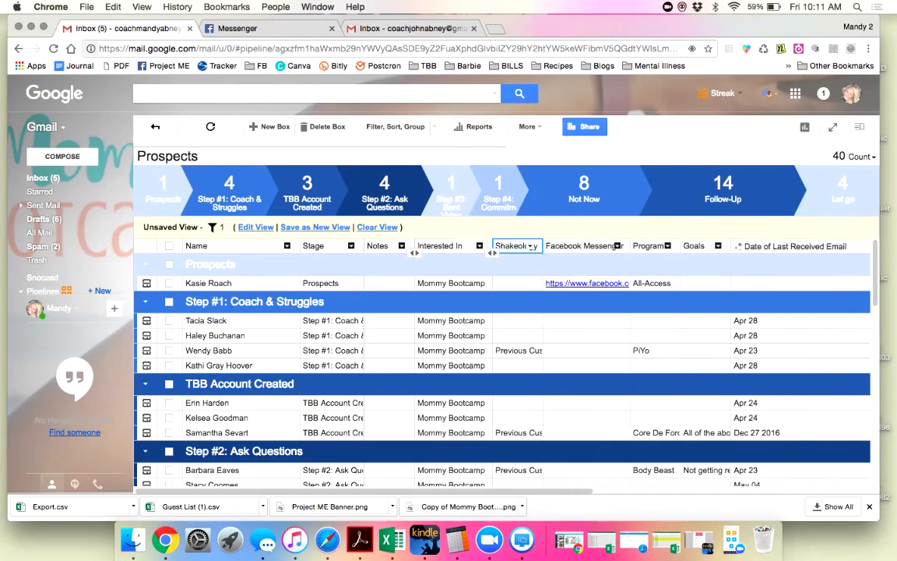
# Step: Hide the Shakeology, Facebook Messenger, Program and Goals columns, and narrow the Date of Last Received Email column
pyautogui.click(531, 246)
pyautogui.moveTo(460, 384)
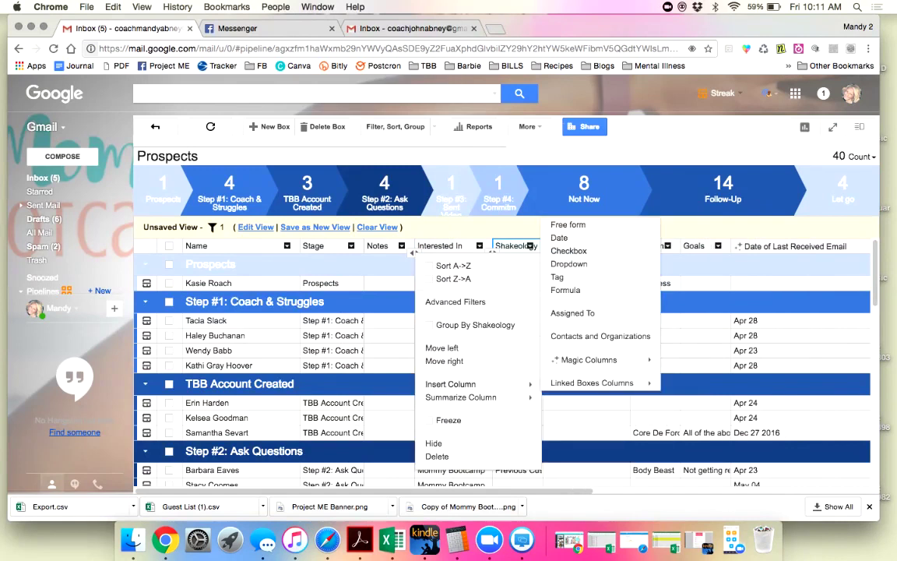
pyautogui.click(437, 457)
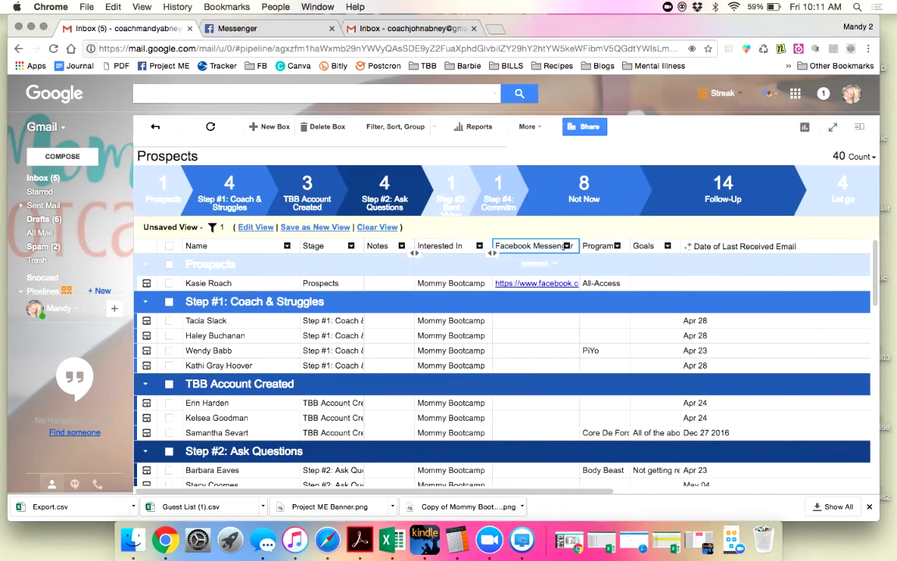
pyautogui.click(567, 246)
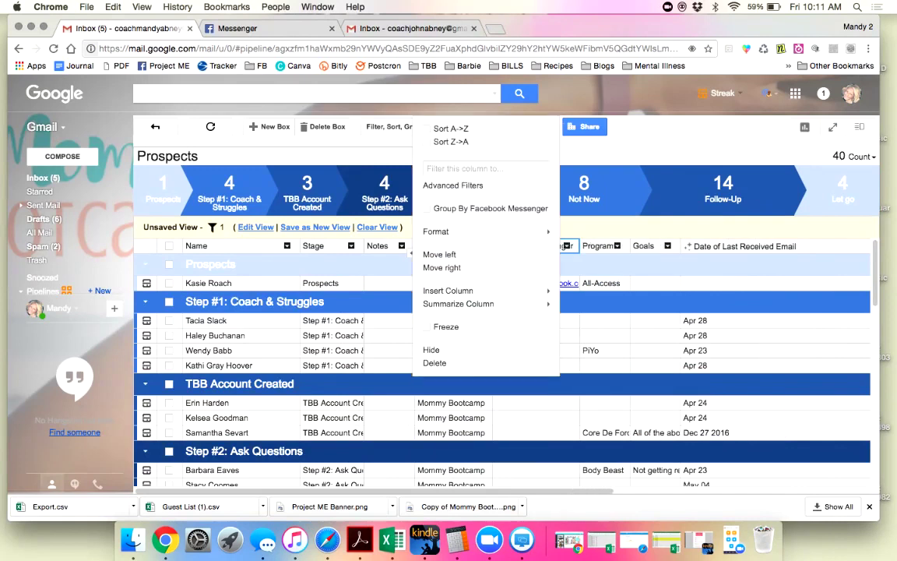
pyautogui.click(435, 363)
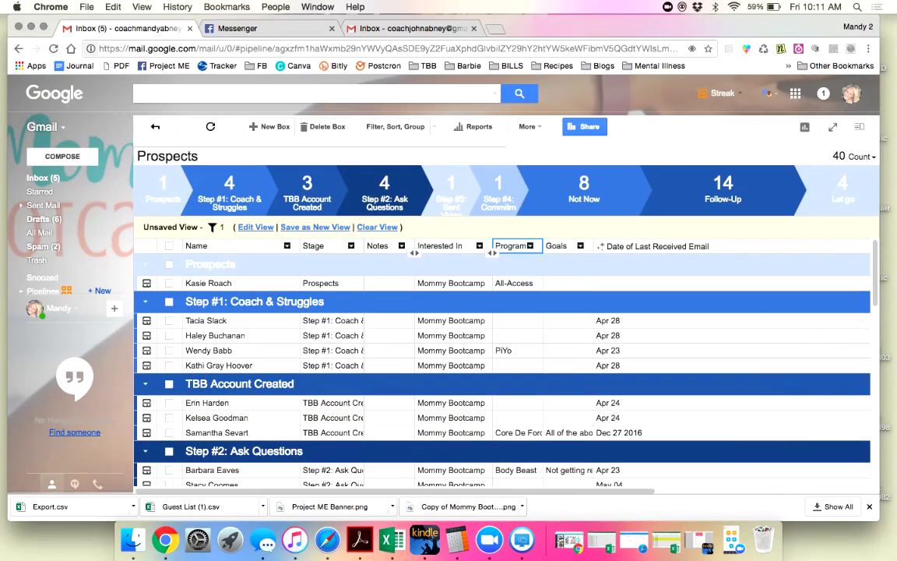
pyautogui.click(530, 246)
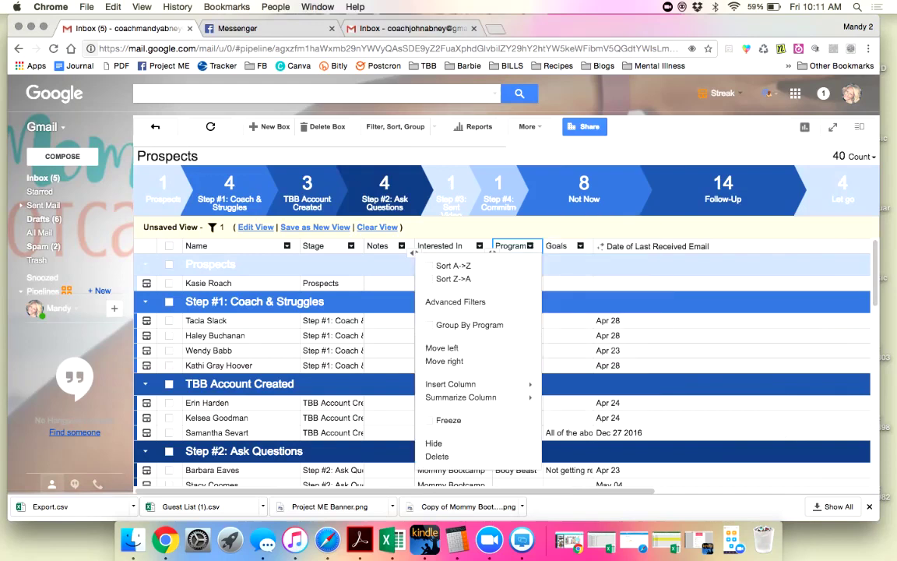
pyautogui.click(436, 456)
pyautogui.click(530, 246)
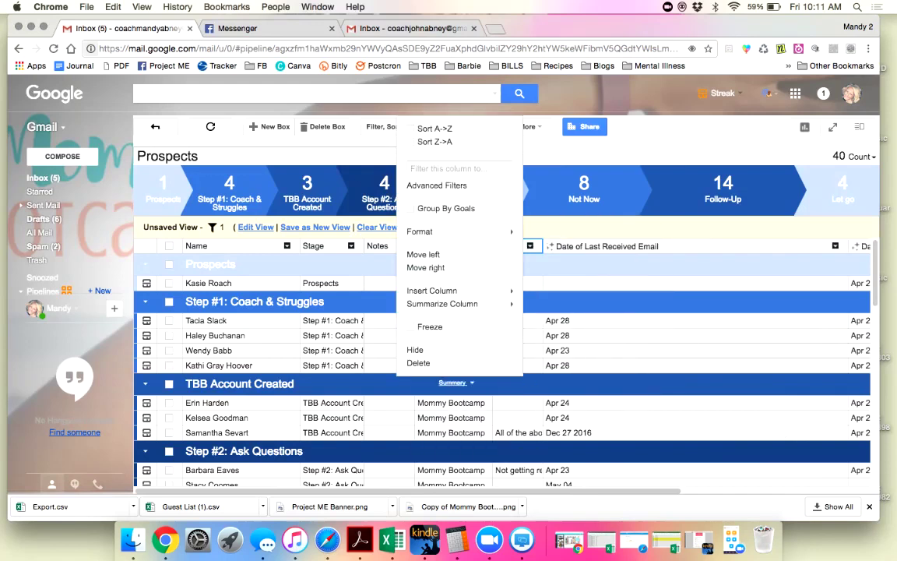
pyautogui.click(420, 362)
pyautogui.moveTo(799, 247); pyautogui.dragTo(543, 246)
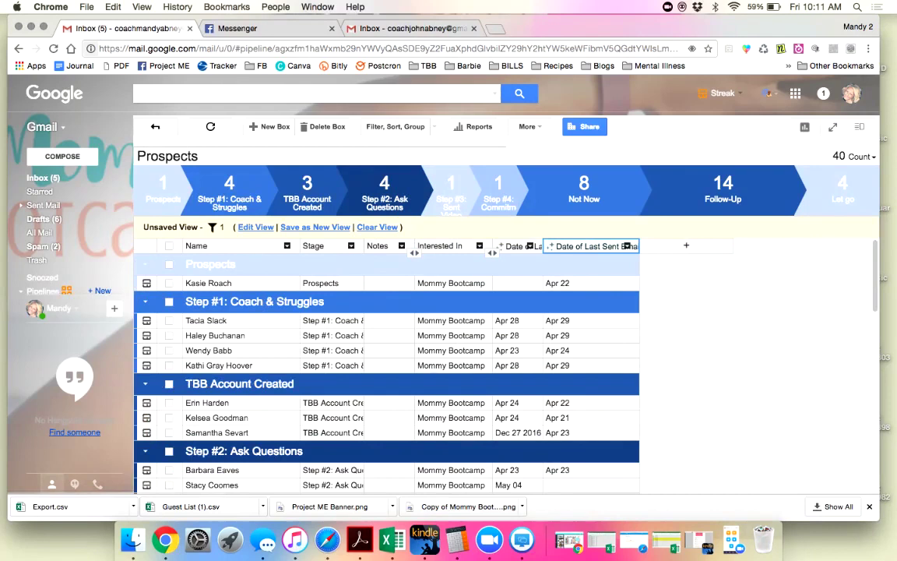
# Step: Compare the last received and last sent email dates of the prospects across all stage groups, from Prospects through Let go
pyautogui.click(591, 321)
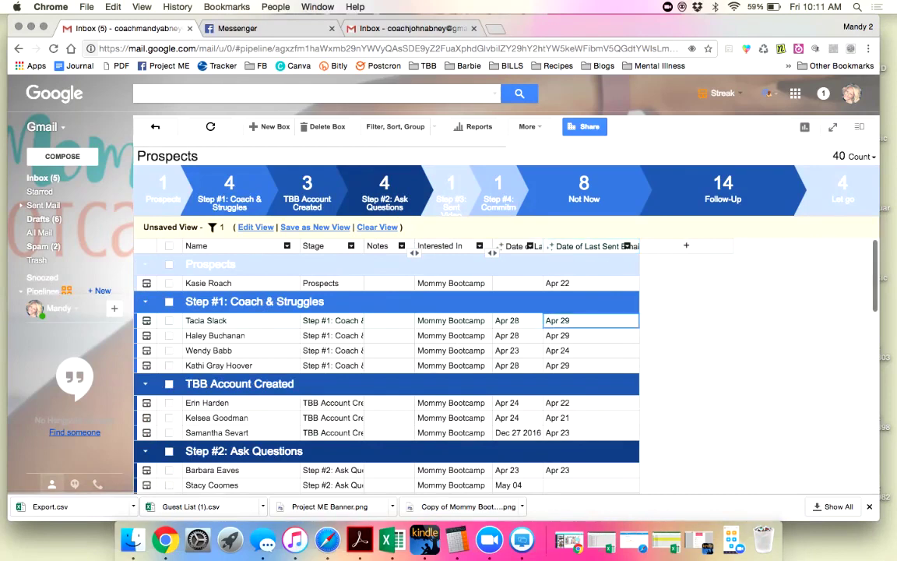
pyautogui.click(590, 351)
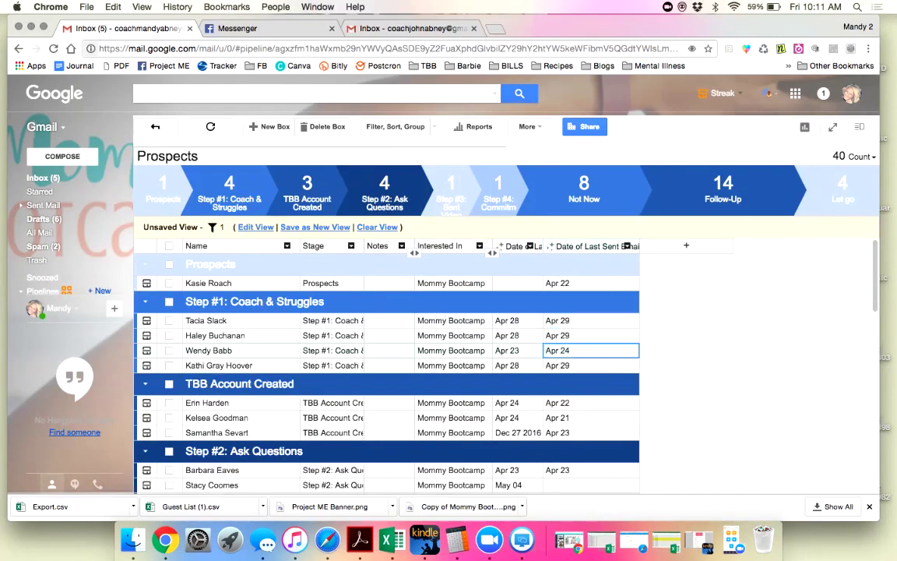
pyautogui.click(517, 351)
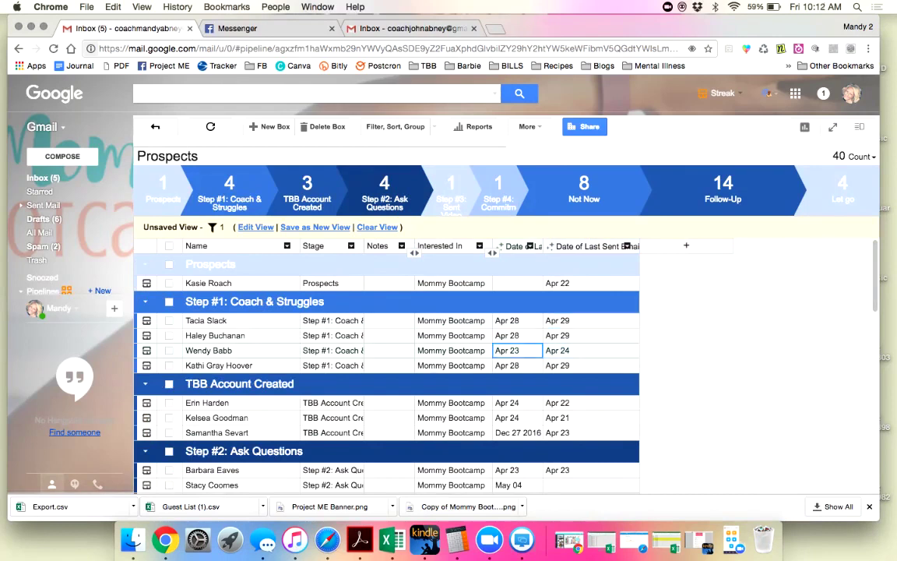
pyautogui.click(517, 321)
pyautogui.click(517, 336)
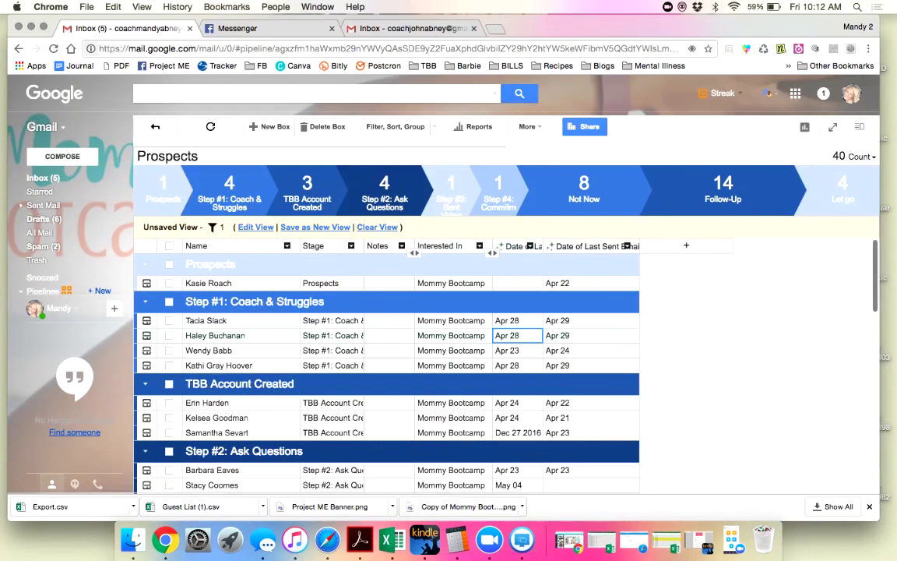
pyautogui.click(517, 433)
pyautogui.scroll(-5, 386, 366)
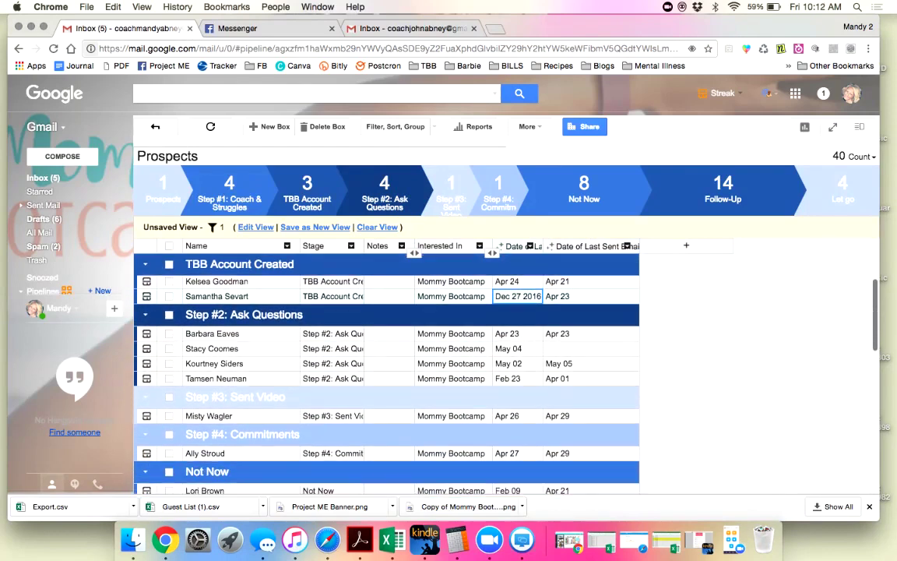
pyautogui.scroll(-1, 386, 366)
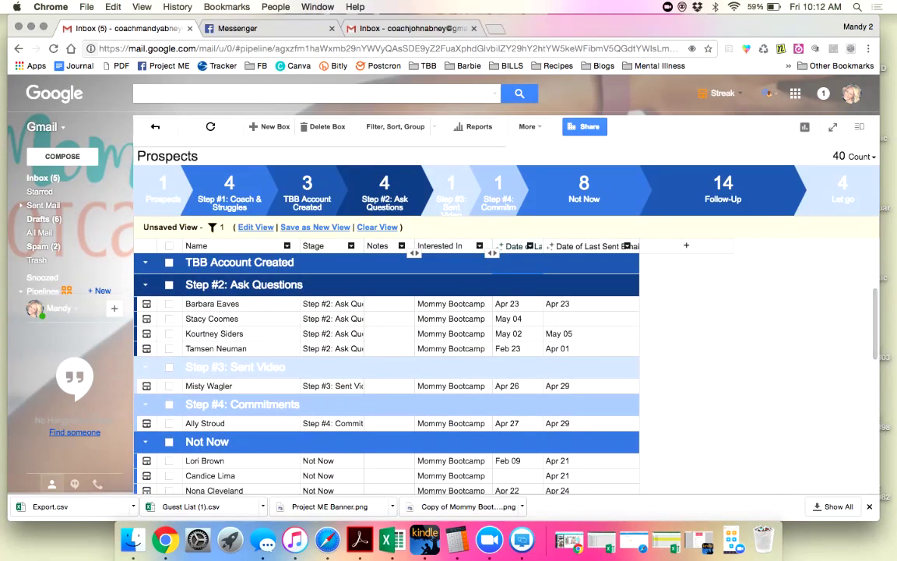
pyautogui.click(518, 349)
pyautogui.click(517, 459)
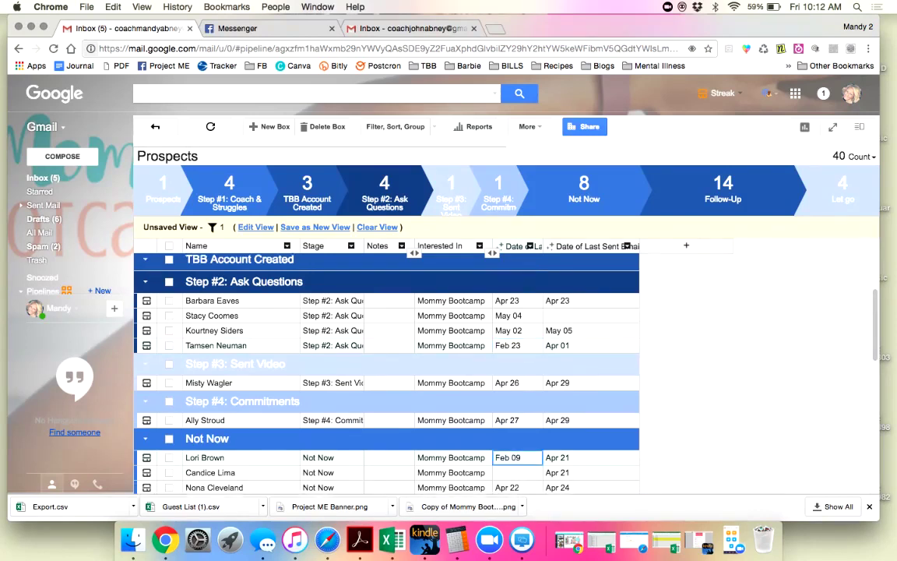
pyautogui.scroll(-5, 386, 374)
pyautogui.scroll(-3, 387, 366)
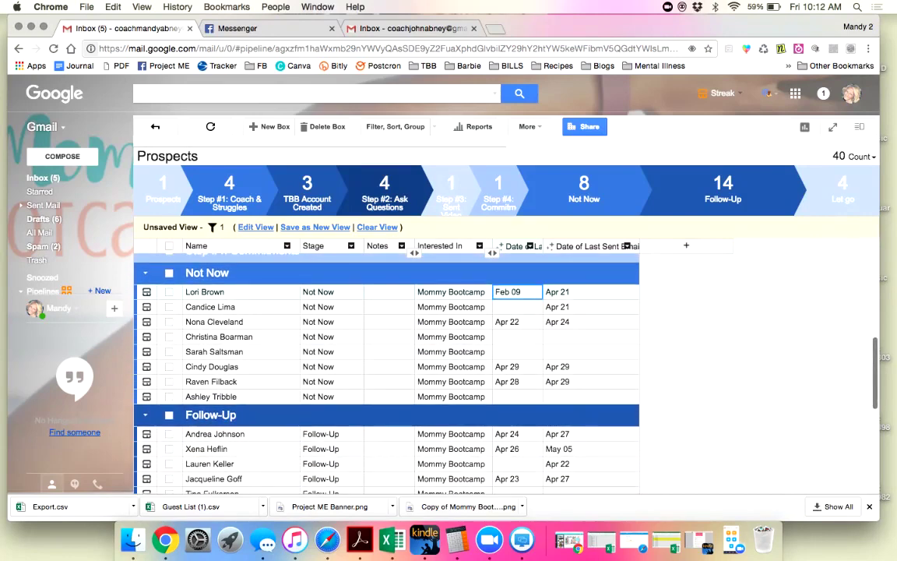
pyautogui.scroll(-10, 386, 367)
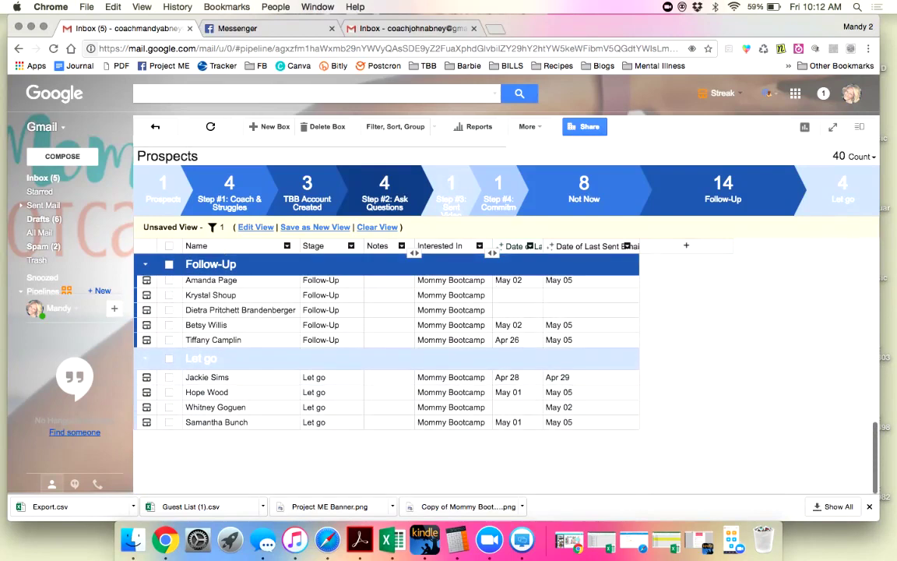
pyautogui.scroll(20, 386, 366)
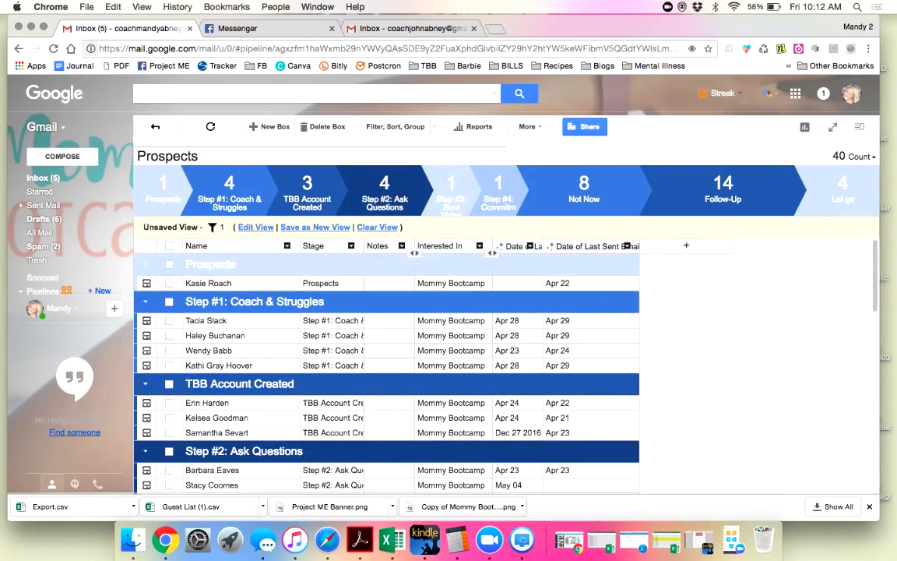
# Step: Select the prospects with last received email dates of Dec 27 2016 and Feb 23, and start a mail merge message to them
pyautogui.click(169, 433)
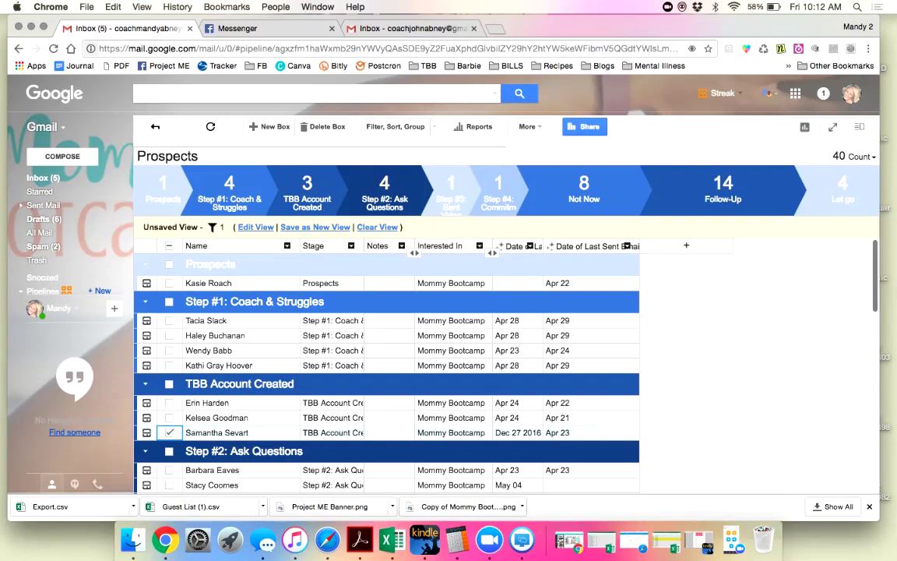
pyautogui.scroll(-5, 386, 366)
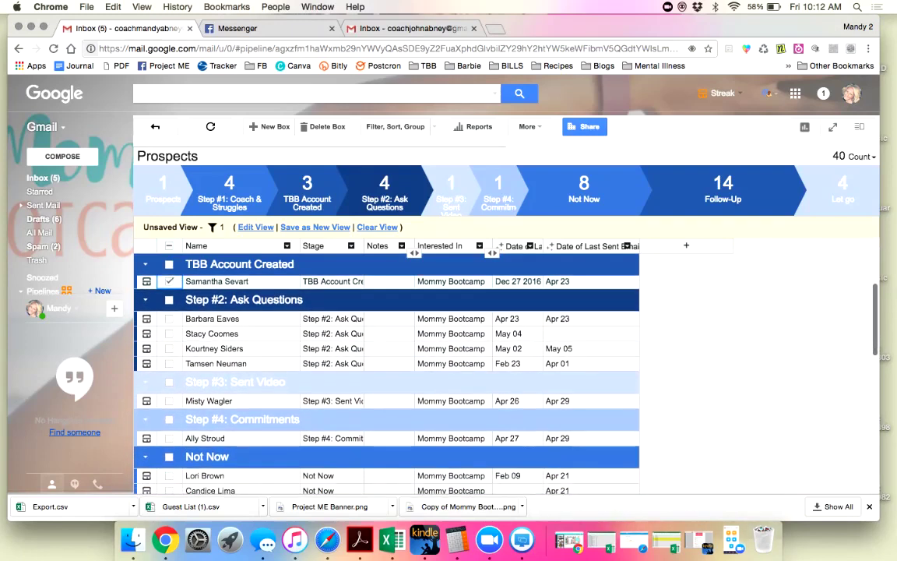
pyautogui.click(169, 364)
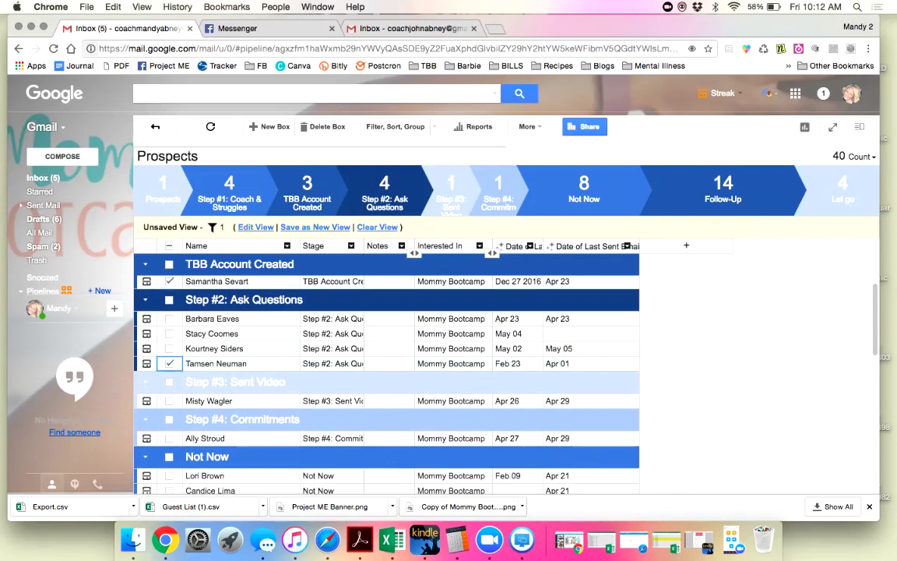
pyautogui.click(529, 126)
pyautogui.click(491, 150)
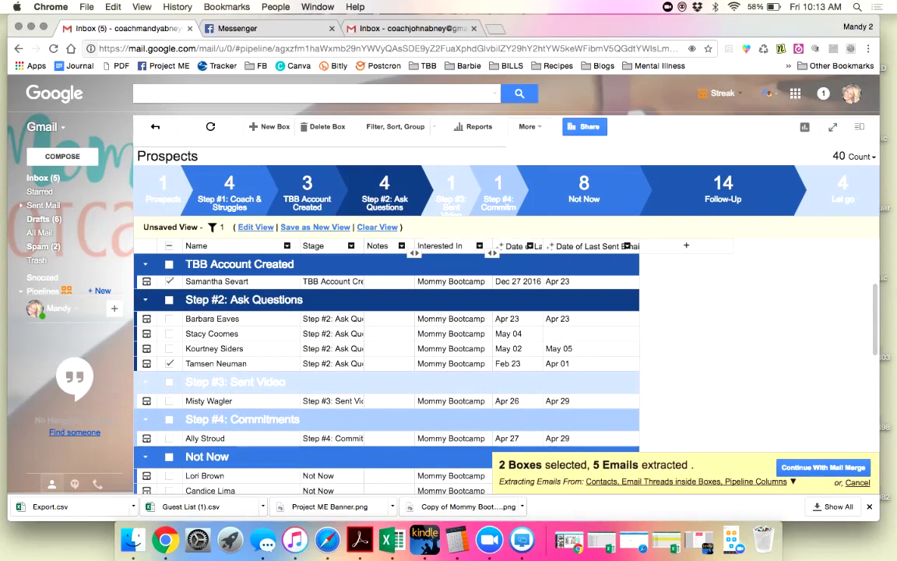
pyautogui.click(823, 467)
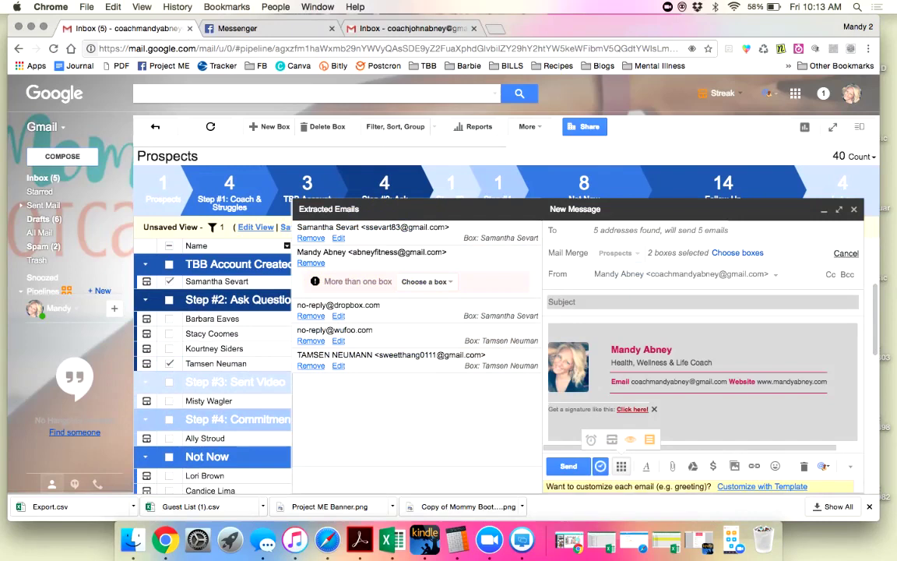
# Step: Remove the sender's own address and the two no-reply addresses from the extracted emails
pyautogui.click(311, 263)
pyautogui.click(311, 262)
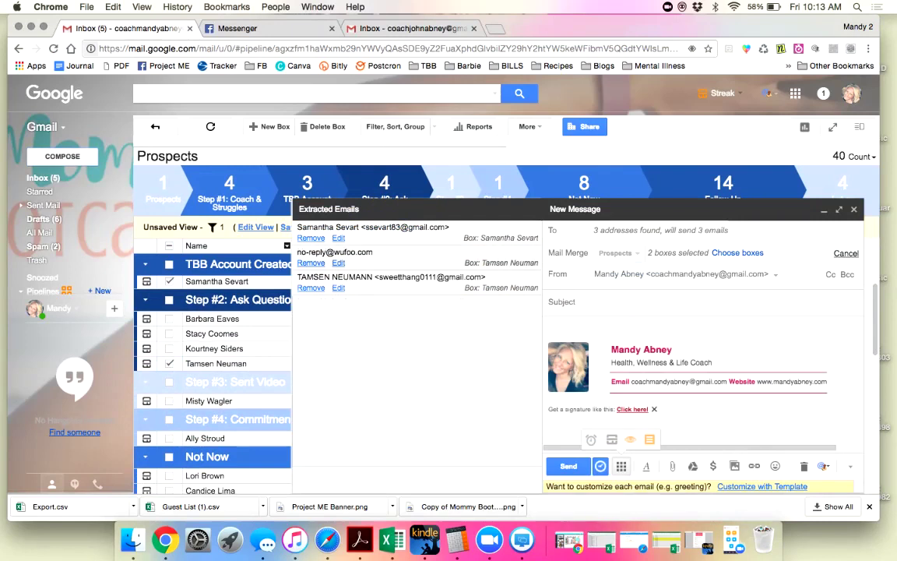
pyautogui.click(311, 262)
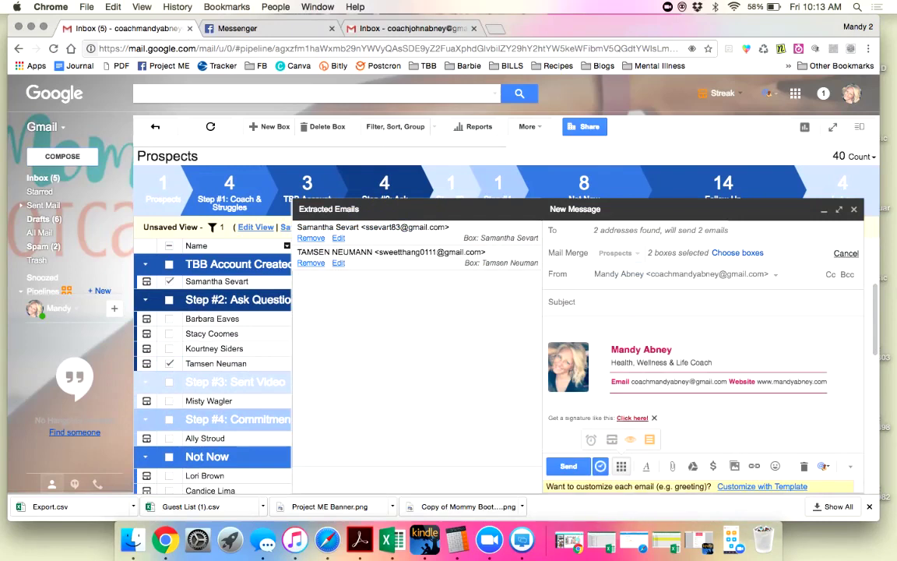
# Step: Open the mail merge message with the Given Name field and a comma, followed by the line "It's been a while! We haven't talked in"
pyautogui.click(763, 486)
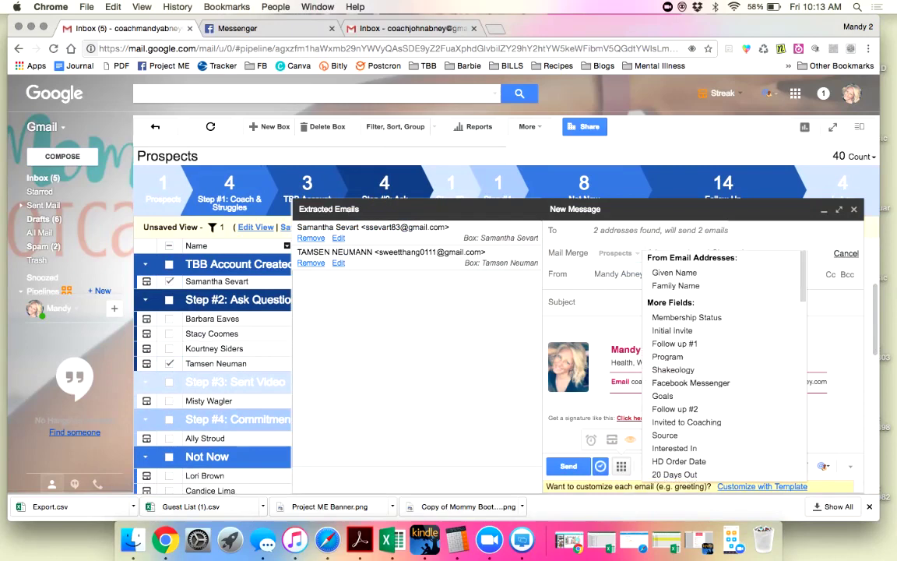
pyautogui.click(674, 273)
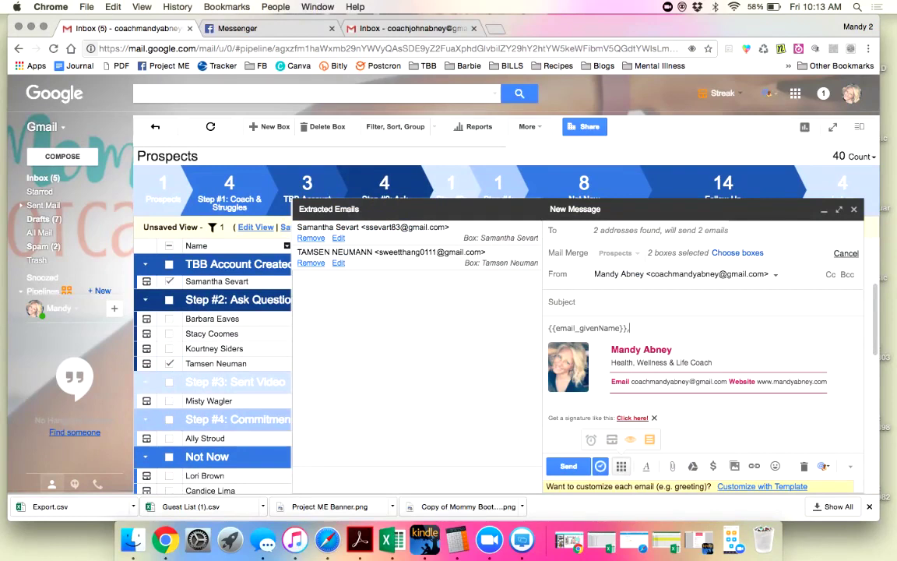
pyautogui.press('Return')
pyautogui.press('Return')
pyautogui.write("It's been a while!  We haven't talked in")
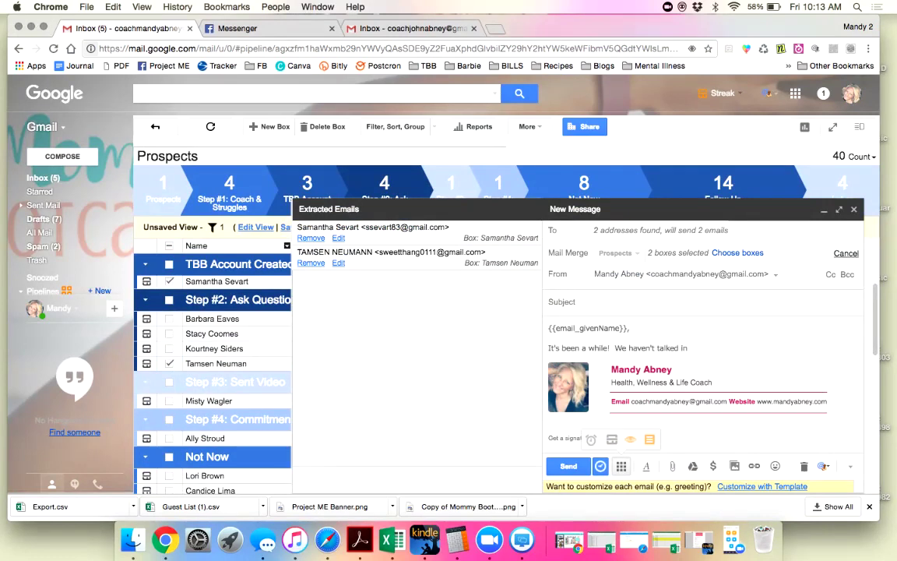
# Step: Insert the Date of Last Received Email merge field after "We haven't talked in" and end the sentence with an exclamation mark
pyautogui.click(762, 487)
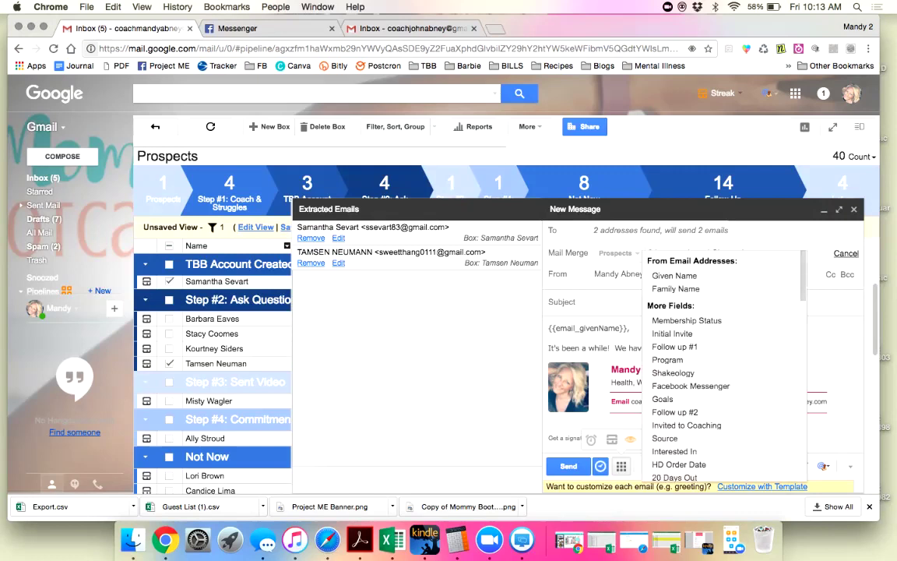
pyautogui.scroll(-1, 693, 366)
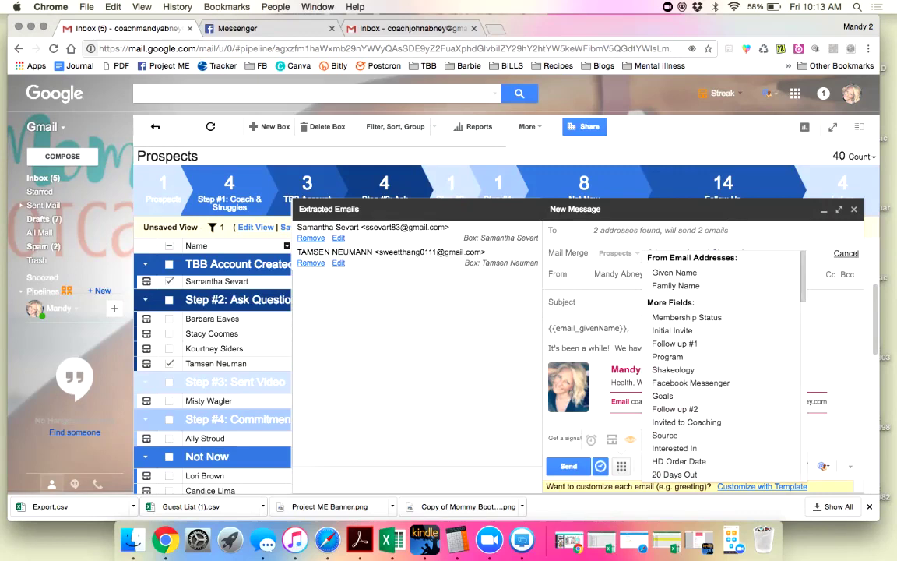
pyautogui.scroll(-5, 725, 362)
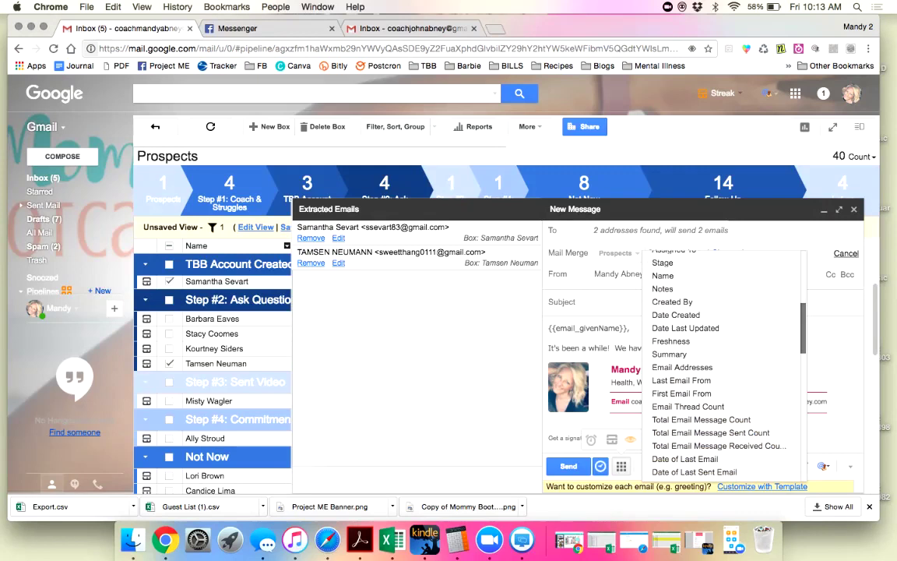
pyautogui.scroll(-2, 724, 362)
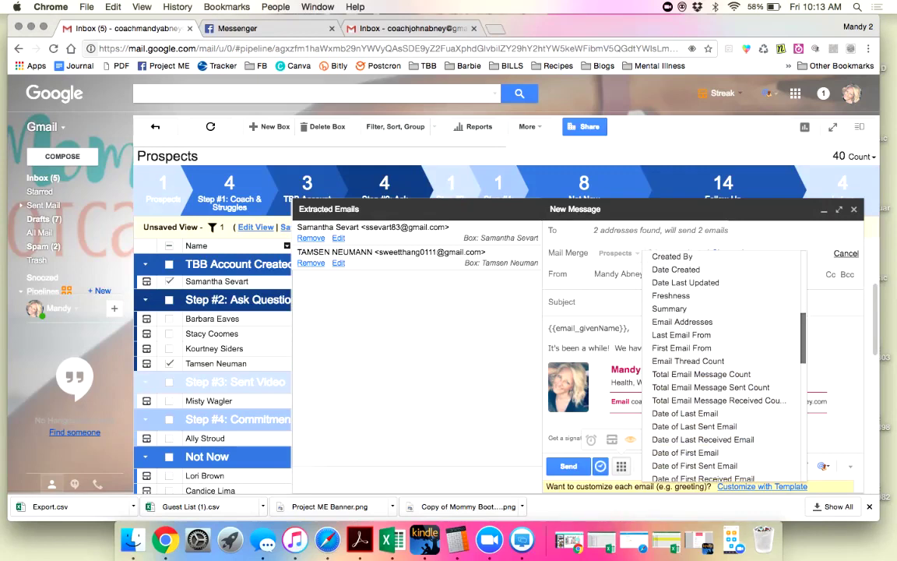
pyautogui.scroll(-4, 724, 362)
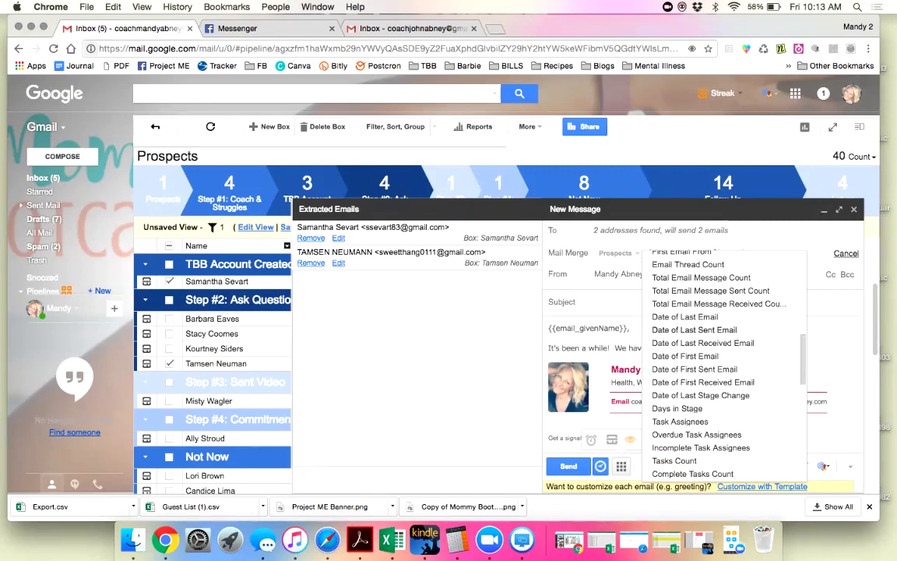
pyautogui.click(703, 344)
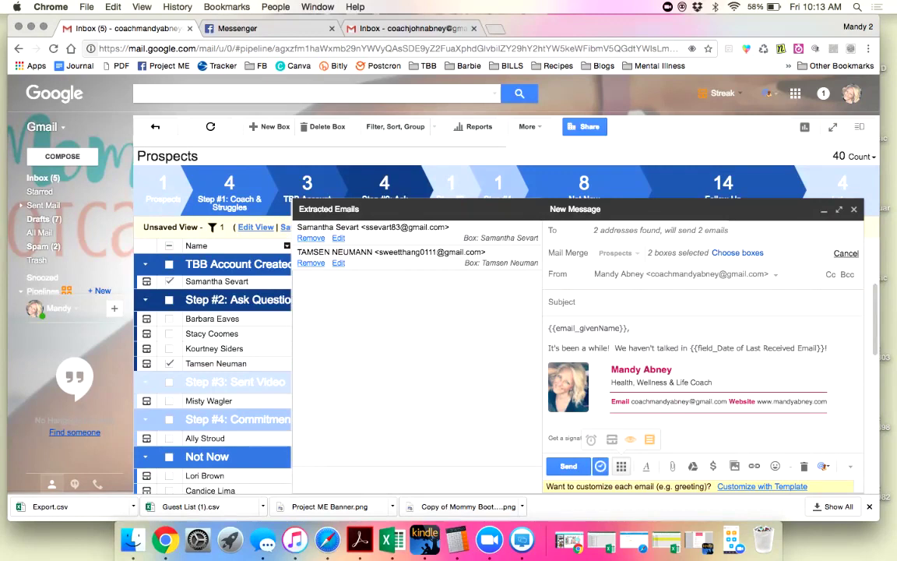
# Step: Preview the personalized message for the extracted recipients and discard the mail merge draft
pyautogui.moveTo(452, 258)
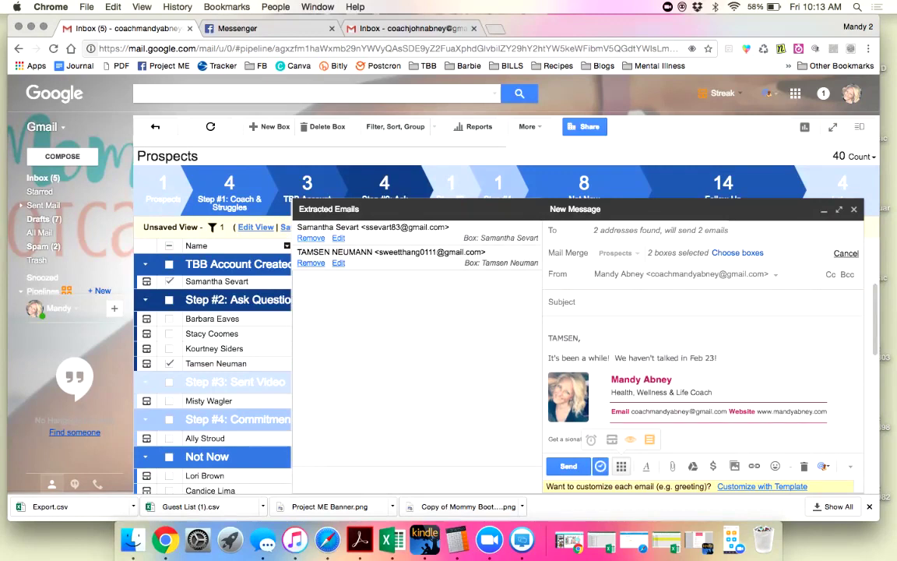
pyautogui.moveTo(405, 227)
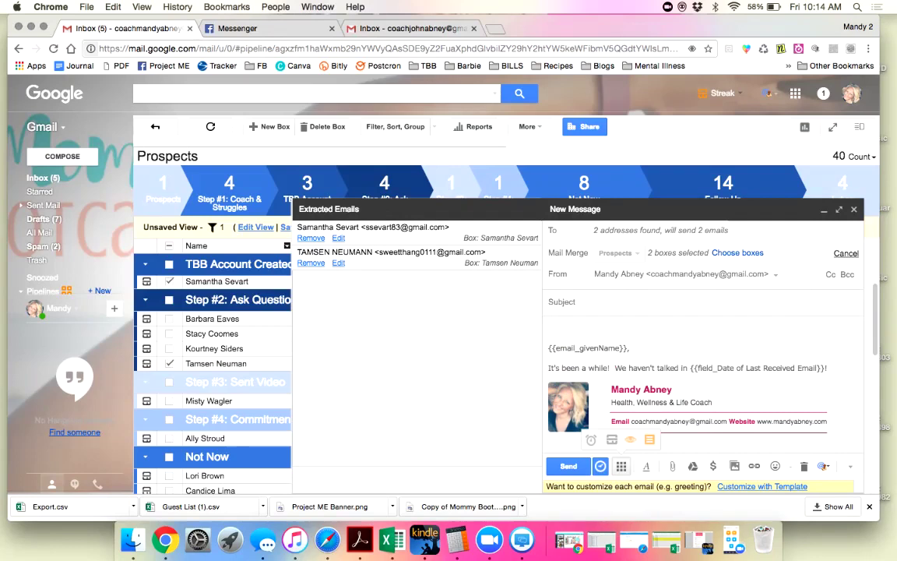
pyautogui.click(804, 467)
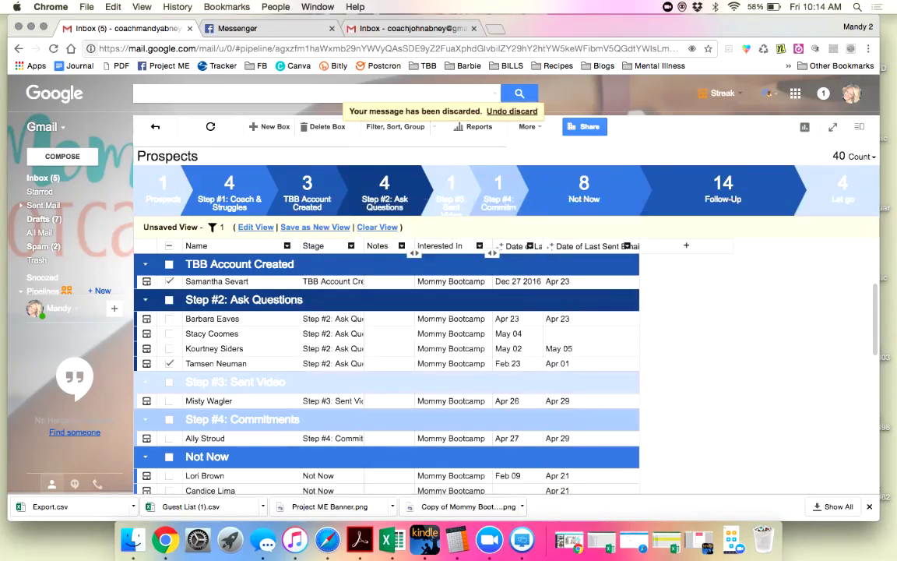